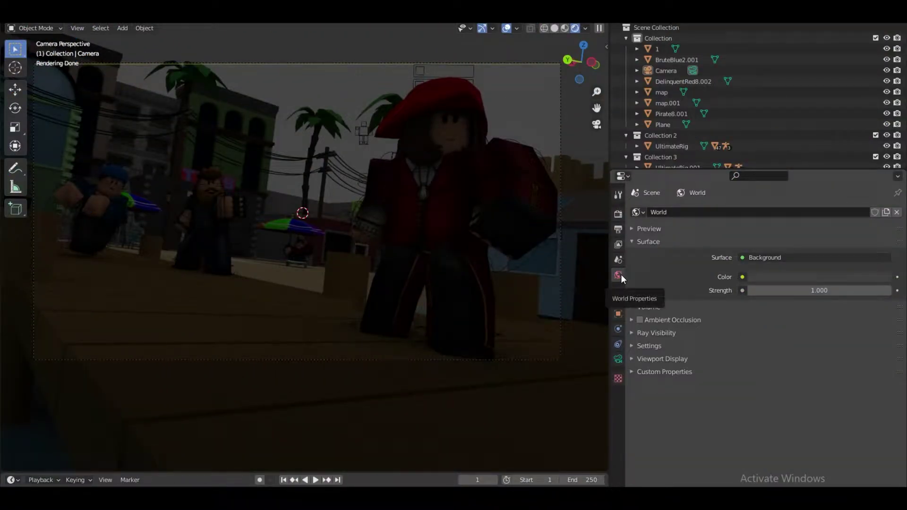
Step: Give the world background color an Environment Texture using the image sky_lightblue_adjusted.jpg
left_click(743, 278)
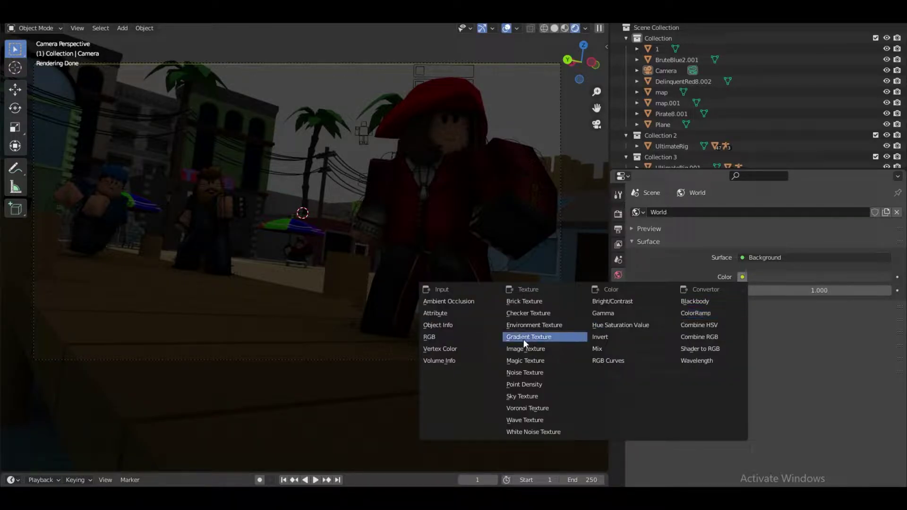
left_click(538, 327)
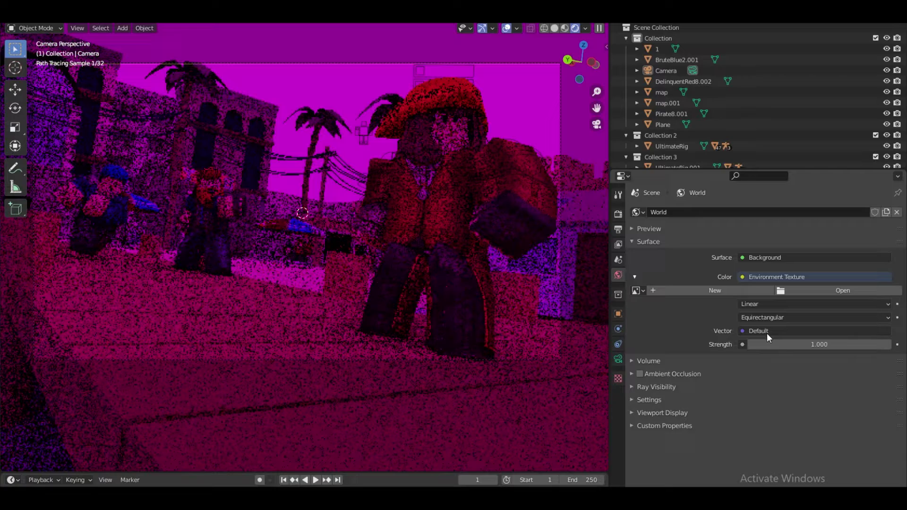
left_click(827, 291)
left_click(355, 181)
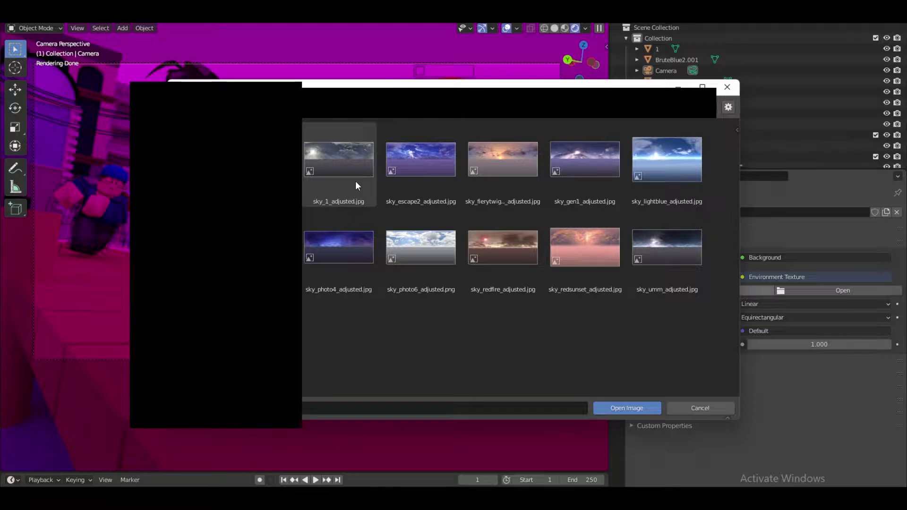
double_click(676, 175)
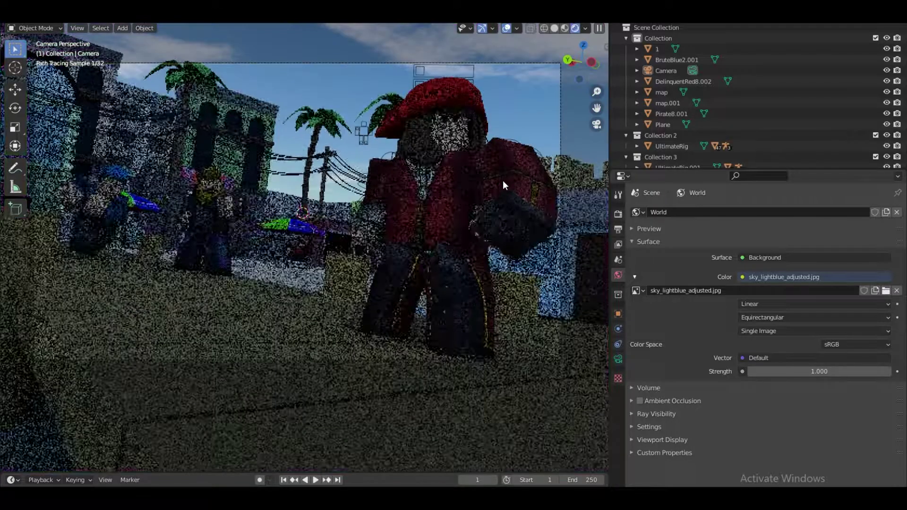
Step: Split the 3D viewport vertically and turn the new area into a Shader Editor showing the World nodes
middle_click_drag(503, 181, 440, 194)
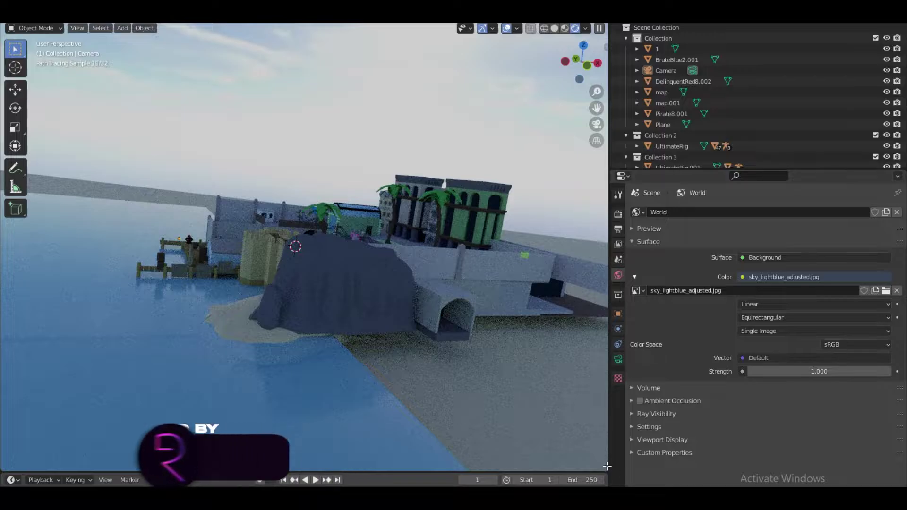
left_click_drag(606, 469, 306, 439)
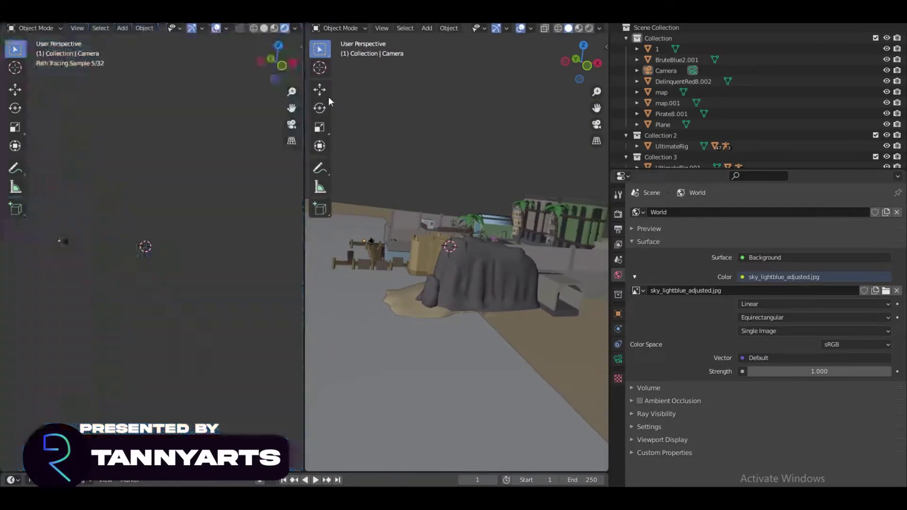
left_click(315, 28)
left_click(344, 115)
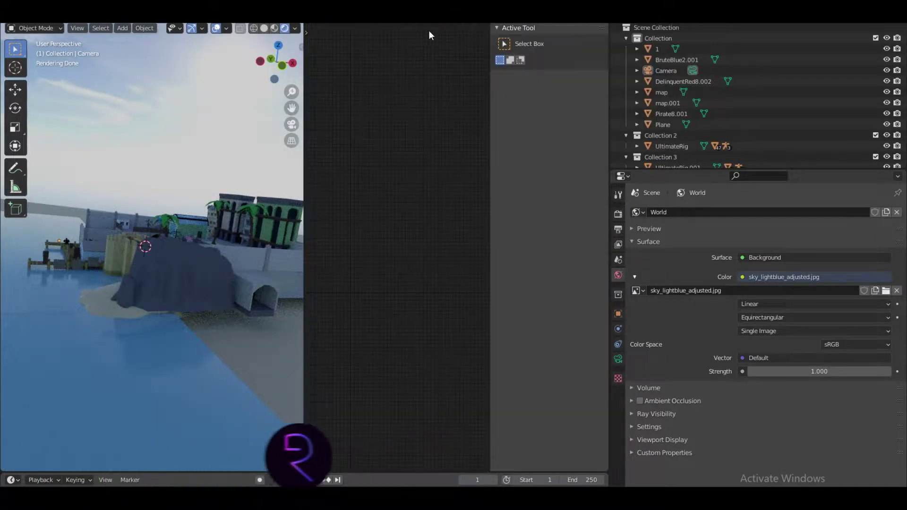
left_click(349, 28)
left_click(362, 38)
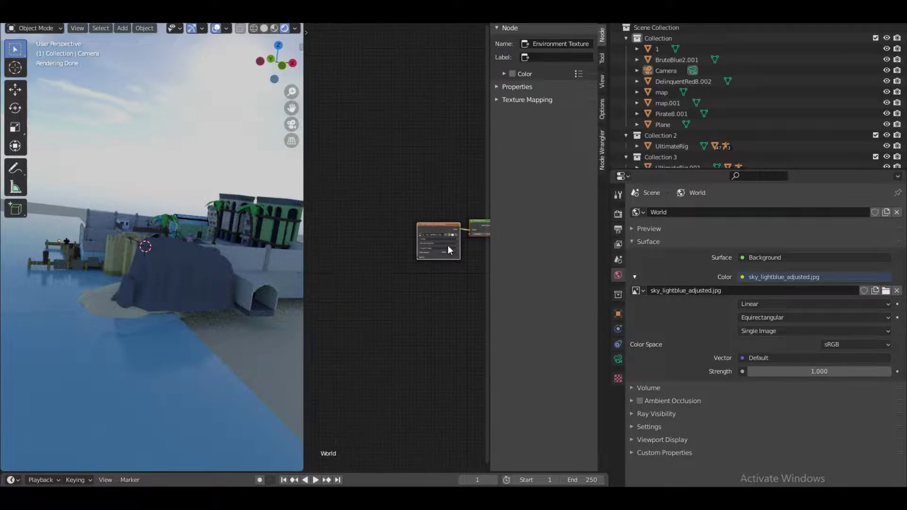
Step: Add Mapping and Texture Coordinate nodes to the sky environment texture
scroll(422, 208, "up", 2)
scroll(420, 205, "up", 2)
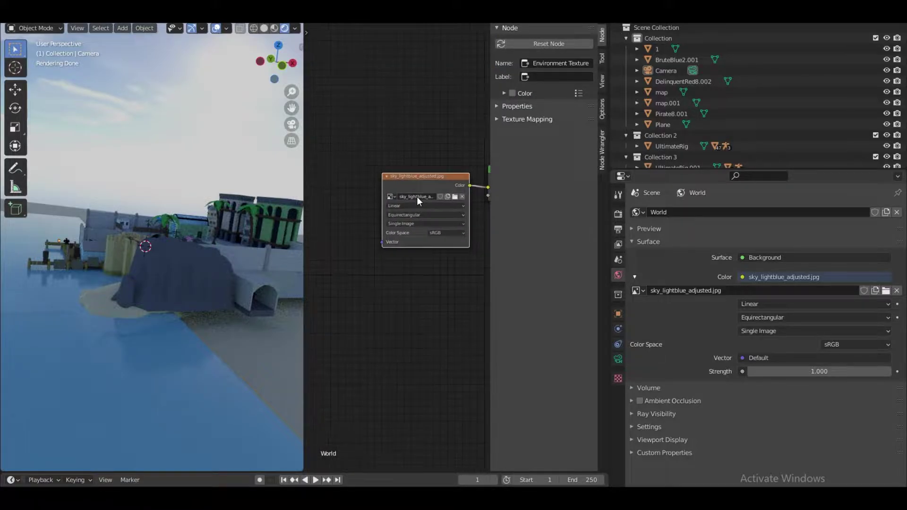
key("ctrl+t")
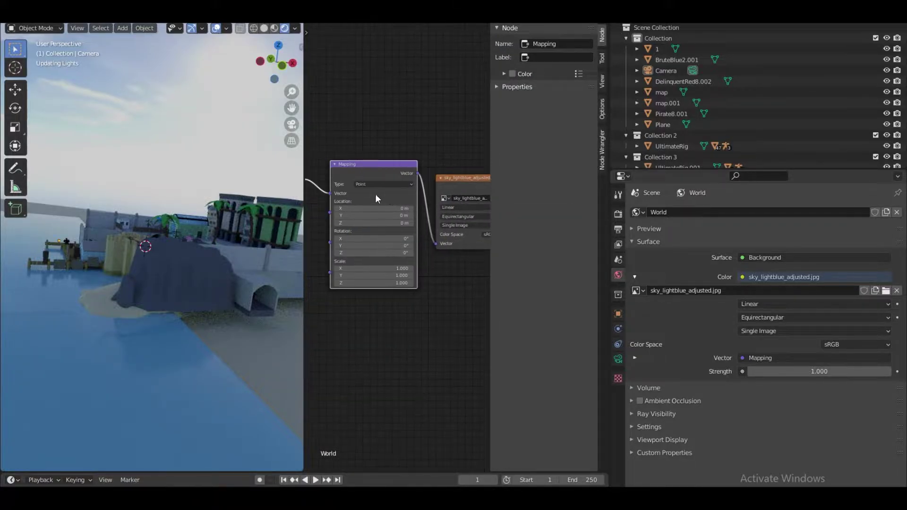
Step: Set the Mapping node's Z rotation to -98.9° to turn the sky, and the background strength to 1.600
scroll(401, 238, "up", 1)
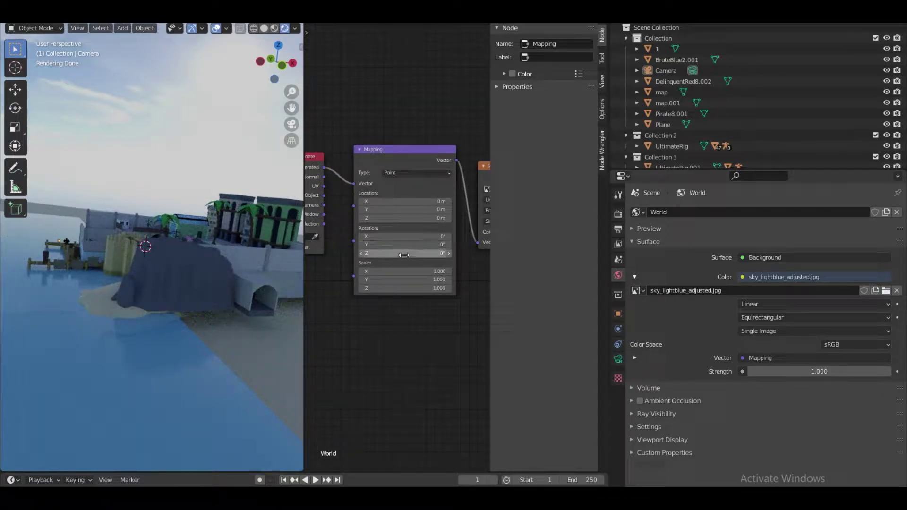
left_click_drag(404, 255, 409, 255)
middle_click_drag(129, 243, 270, 252)
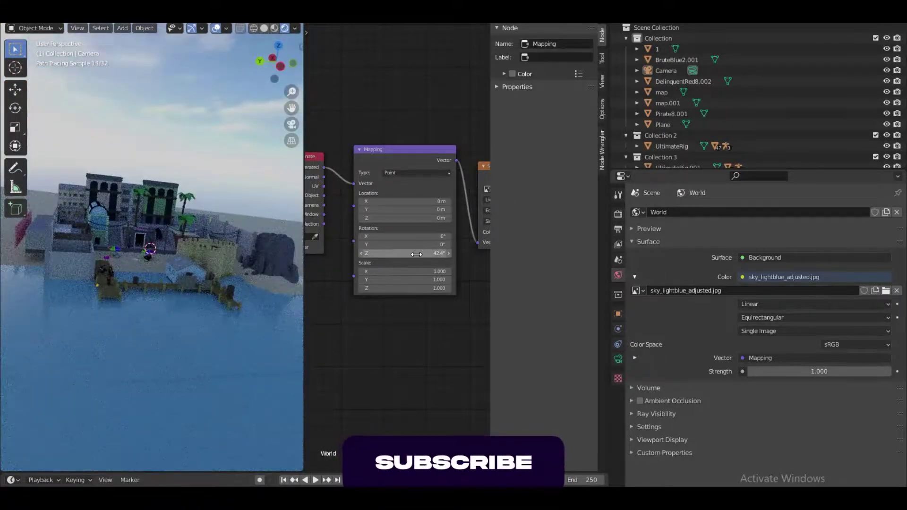
left_click_drag(416, 254, 385, 255)
middle_click_drag(93, 236, 263, 251)
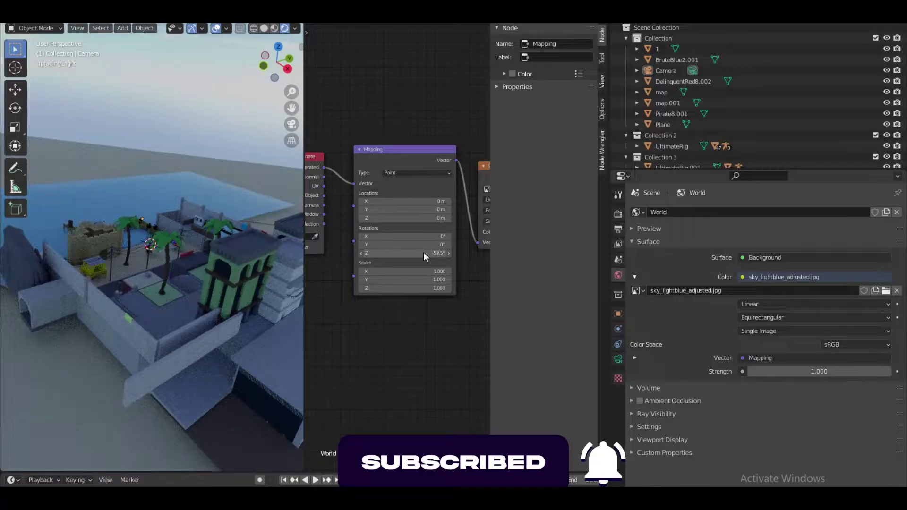
middle_click_drag(197, 225, 178, 215)
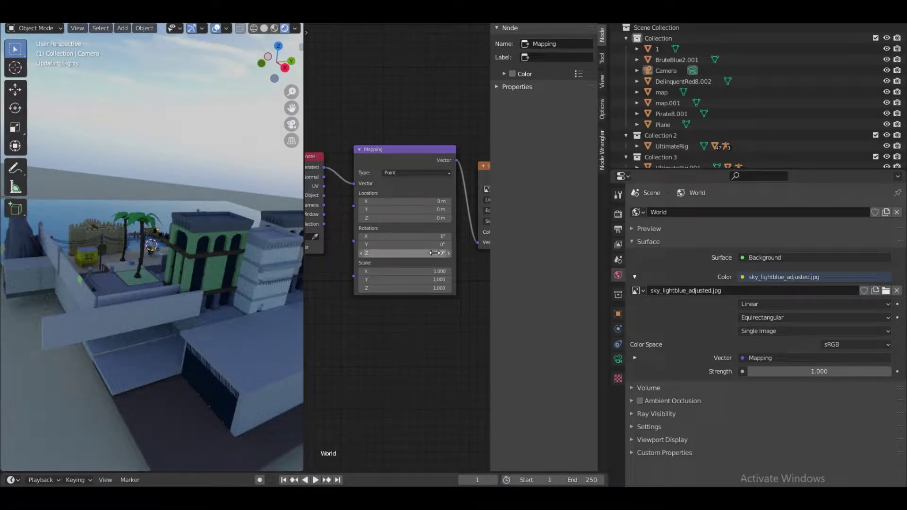
mouse_move(159, 225)
middle_mouse_down()
mouse_move(123, 223)
mouse_move(143, 225)
middle_mouse_up()
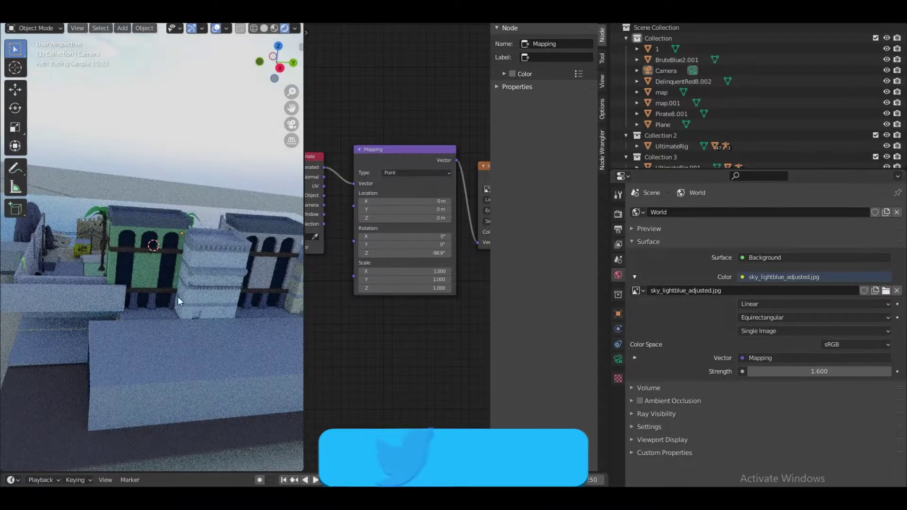
Step: Hide the node sidebar and insert a Hue Saturation Value node between the environment texture and the Background node
middle_click_drag(179, 296, 194, 271)
key("n")
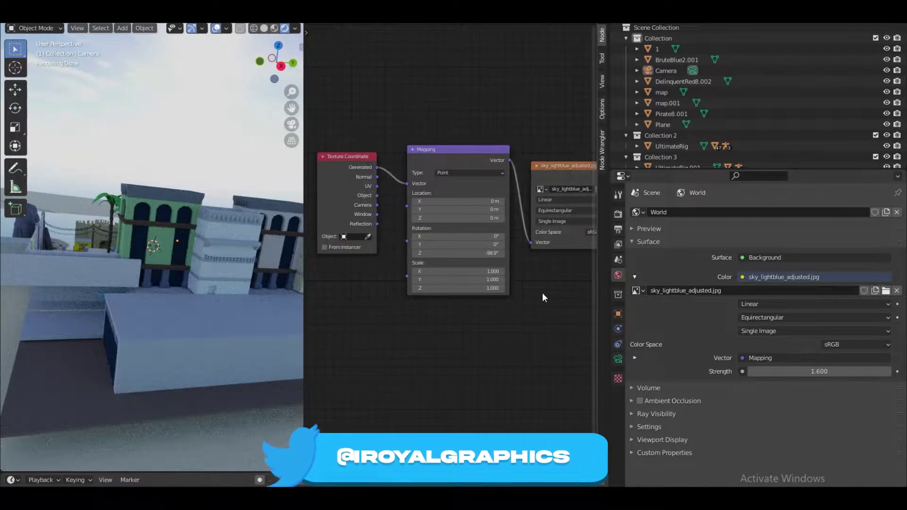
middle_click_drag(553, 293, 427, 303)
key("shift+a")
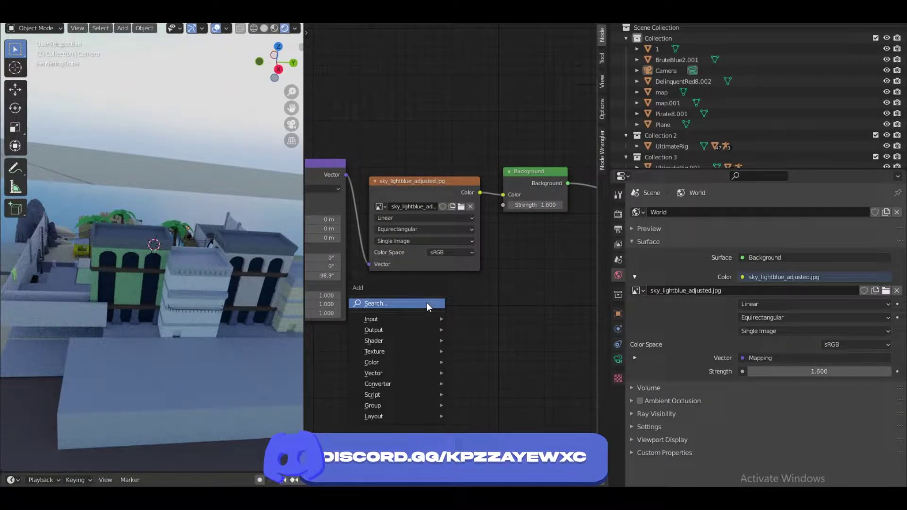
left_click(427, 302)
type("hue")
key("Return")
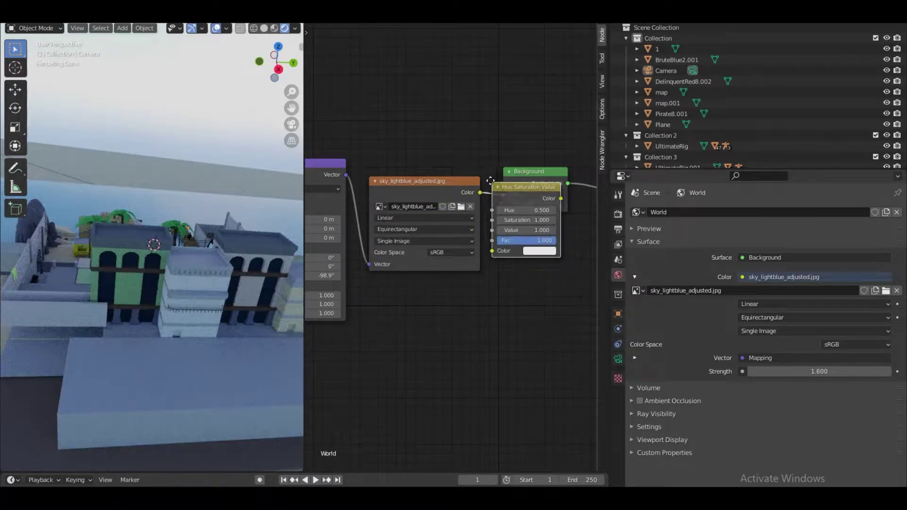
left_click(539, 186)
Step: Set the Hue Saturation Value node's saturation to 1.200
middle_click_drag(573, 247, 464, 256)
scroll(473, 200, "up", 2)
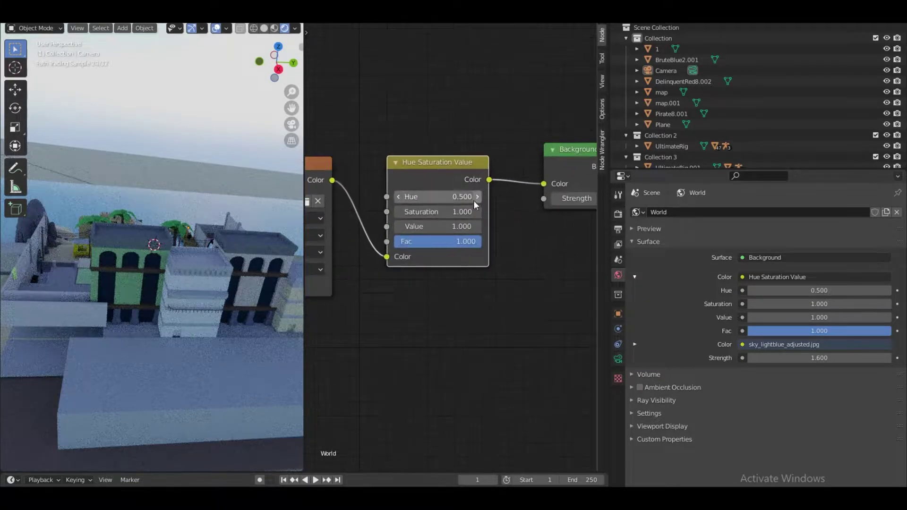
middle_click_drag(204, 244, 302, 231)
left_click(478, 234)
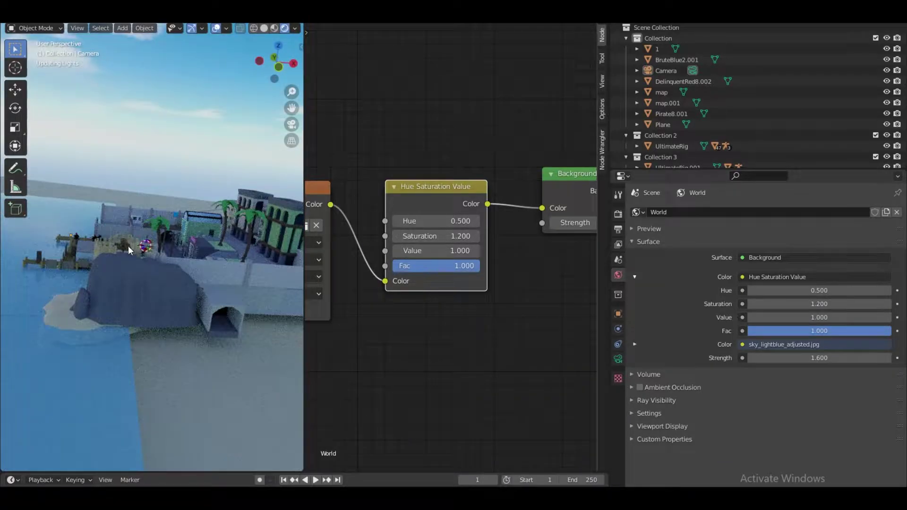
Step: Switch the 3D viewport from rendered to solid shading
mouse_move(129, 245)
middle_mouse_down()
mouse_move(236, 236)
mouse_move(106, 258)
mouse_move(176, 292)
mouse_move(180, 282)
middle_mouse_up()
key("KP_0")
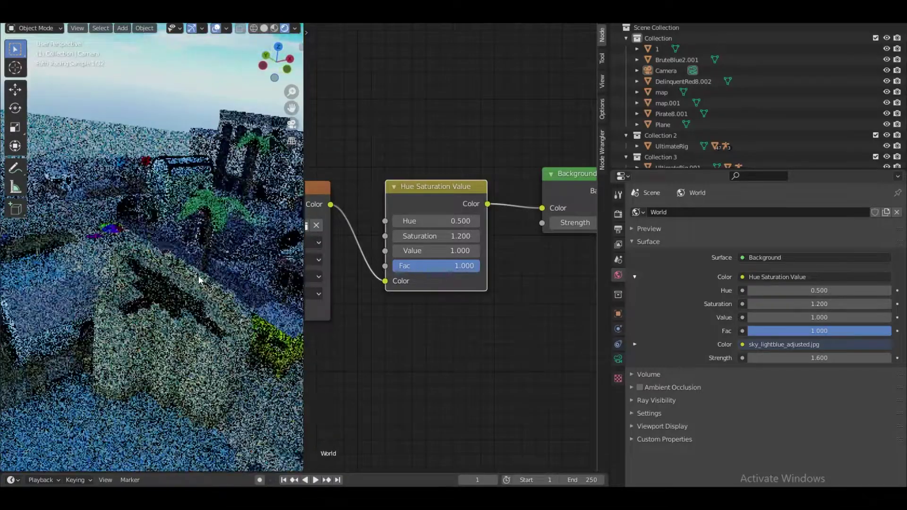
scroll(158, 277, "down", 4)
key("z")
left_click(87, 248)
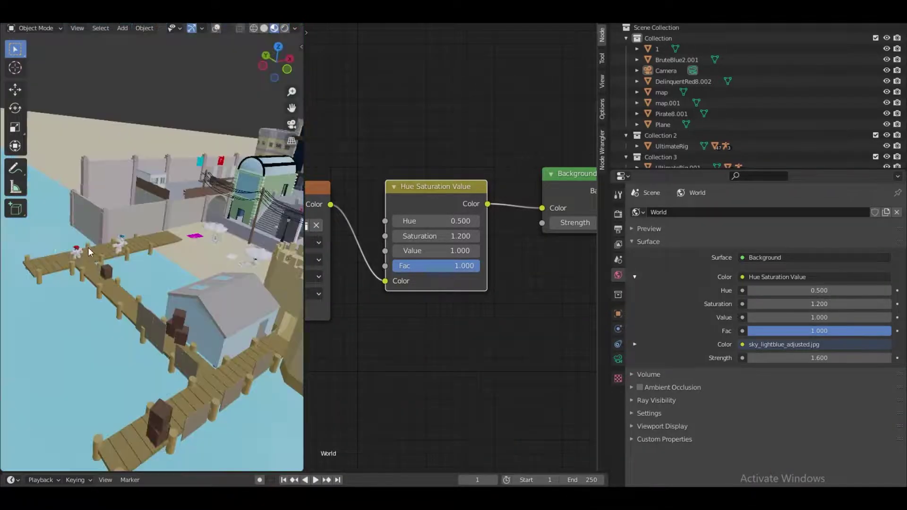
key("w")
left_click(151, 246)
key("z")
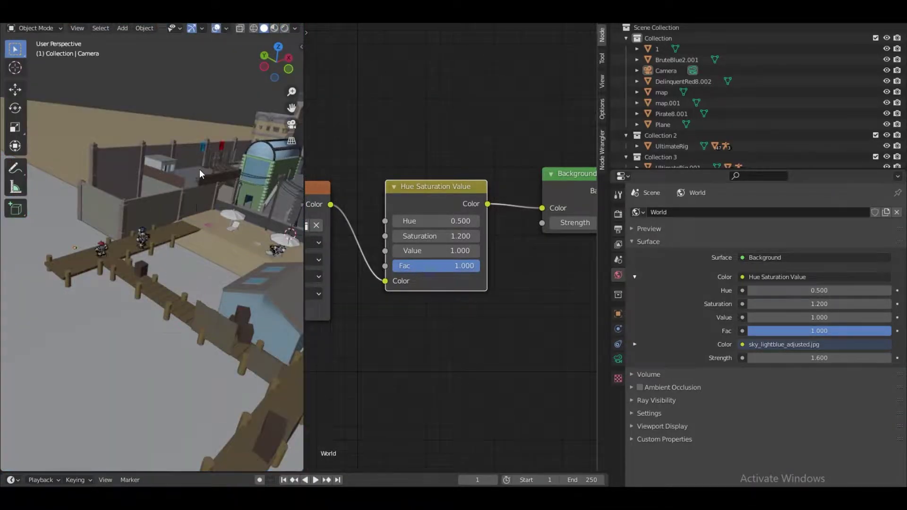
Step: Add a Sun light over the water beside the end of the dock and widen the 3D viewport
scroll(186, 245, "up", 2)
middle_click_drag(186, 246, 149, 248)
scroll(150, 247, "up", 2)
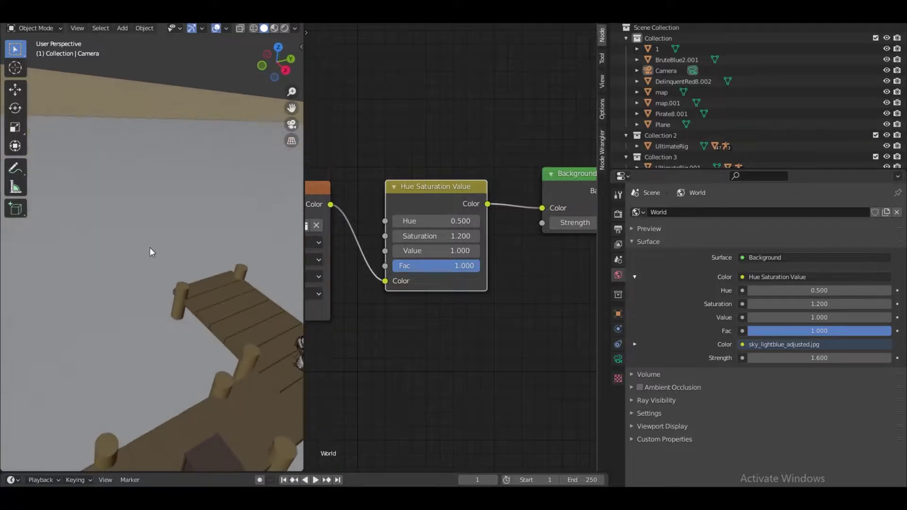
key("shift+a")
mouse_move(73, 385)
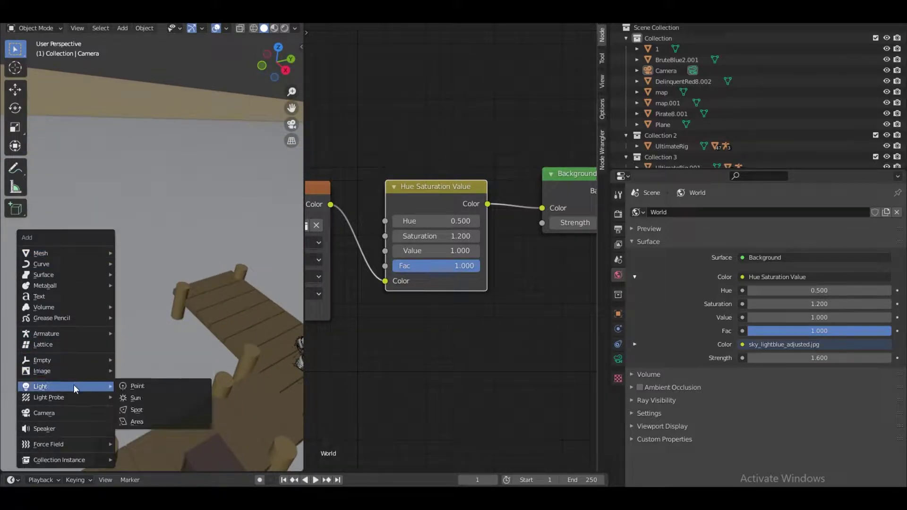
left_click(135, 398)
left_click_drag(303, 396, 552, 394)
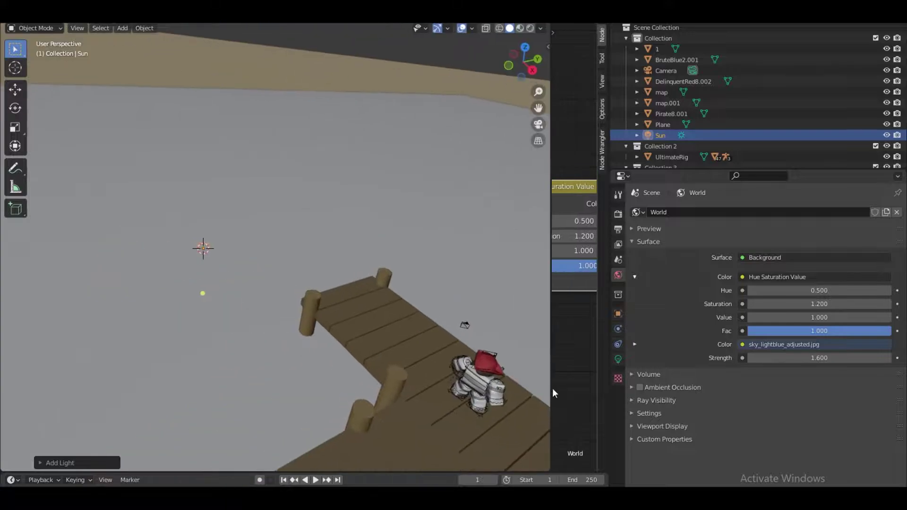
Step: Raise the Sun light along the Z axis above the water
key("g")
key("z")
left_click(194, 181)
middle_click_drag(194, 180, 250, 184)
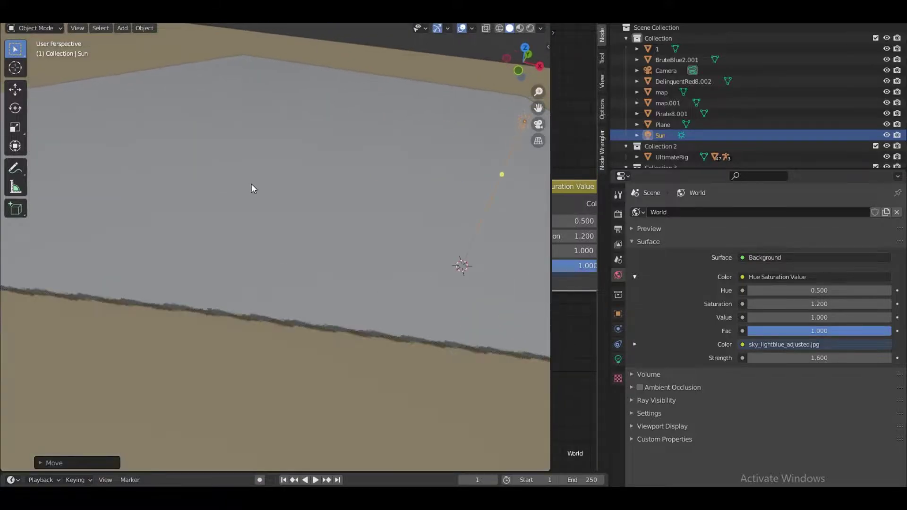
Step: Show the scene in rendered shading and trackball-rotate the Sun light against the bright spot in the sky
key("shift+grave")
key("d")
left_click(275, 247)
key("z")
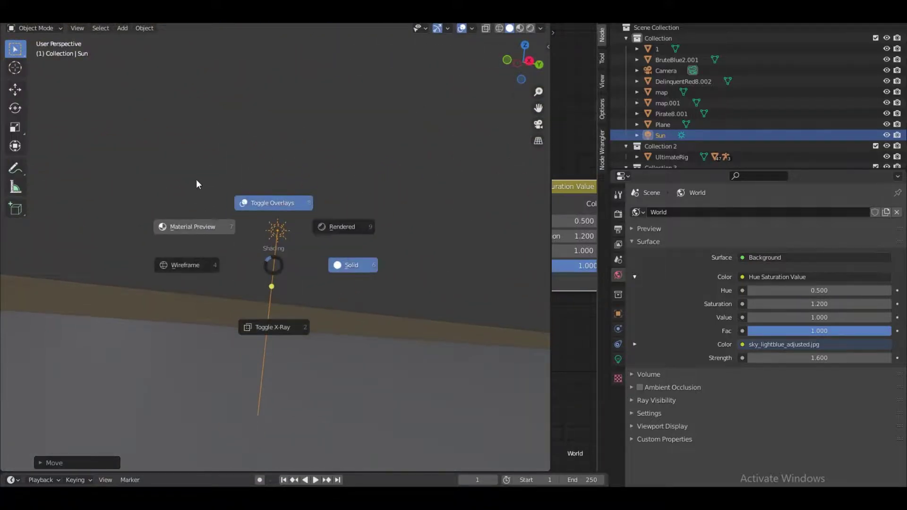
left_click(197, 180)
key("z")
left_click(358, 218)
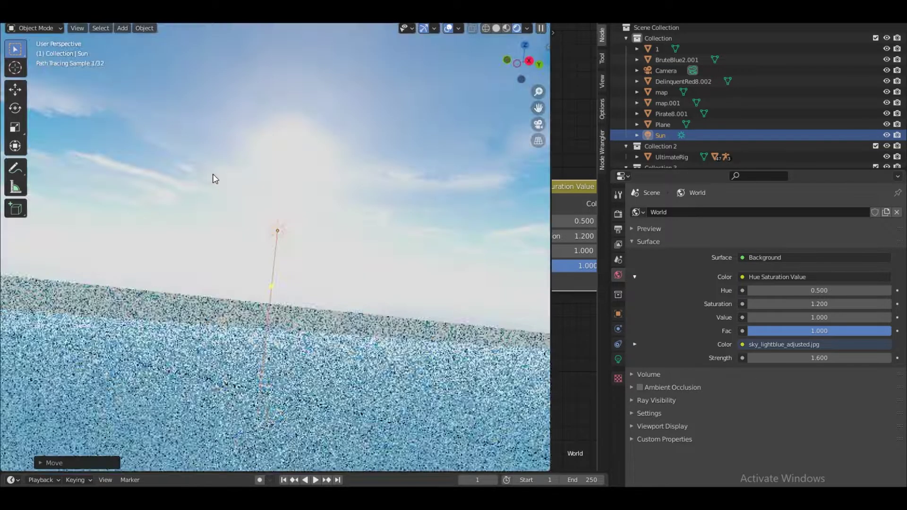
key("r")
key("r")
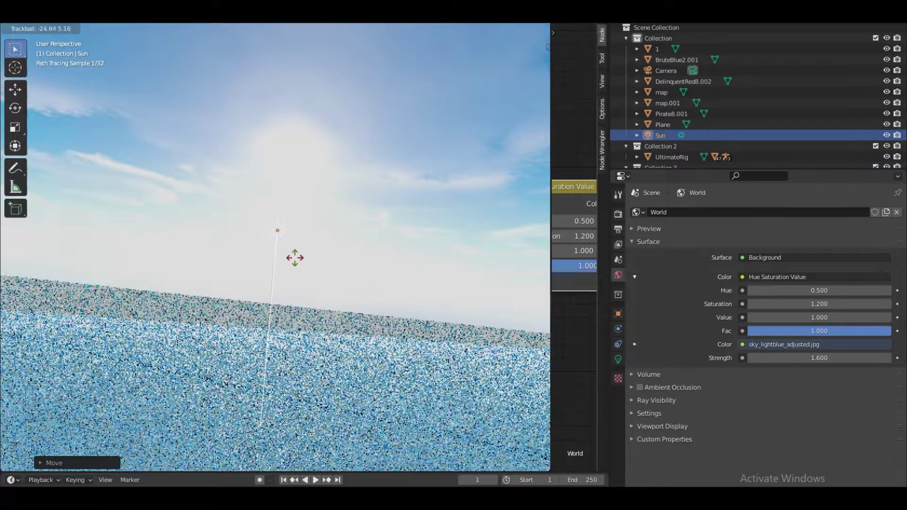
left_click(299, 243)
Step: Rotate the Sun light slightly further in rendered shading while facing the dock and town
key("z")
left_click(208, 203)
key("shift+grave")
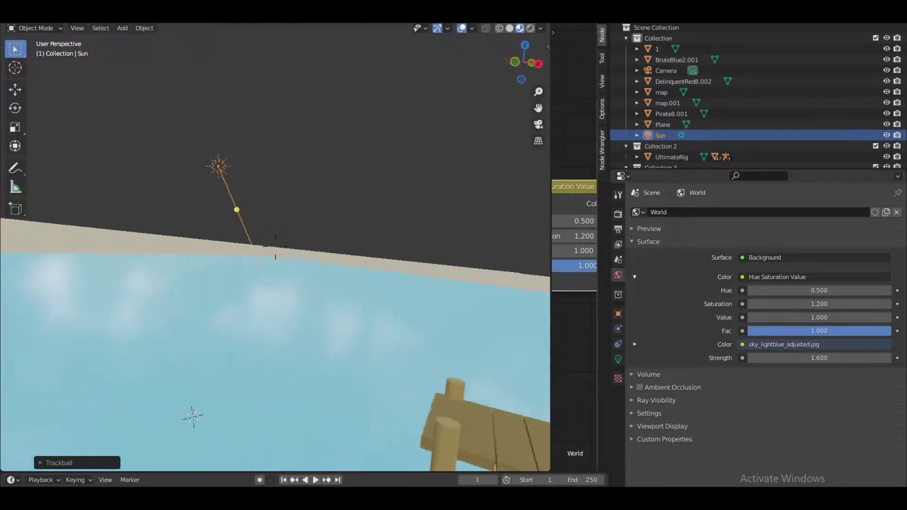
key("a")
key("s")
left_click(276, 248)
key("z")
left_click(400, 197)
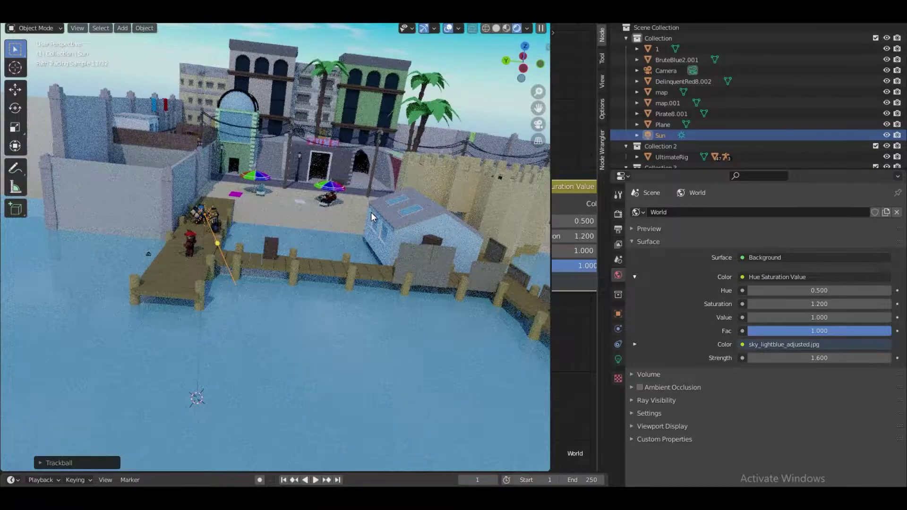
key("r")
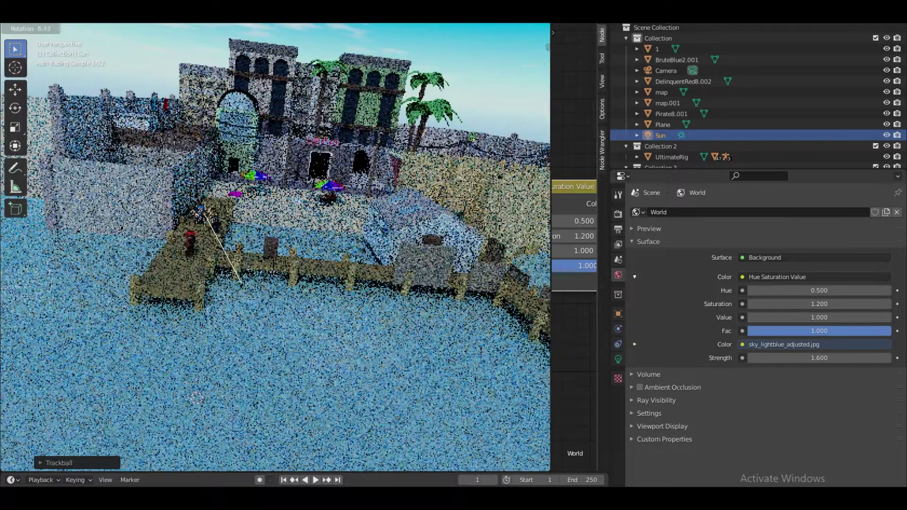
key("Return")
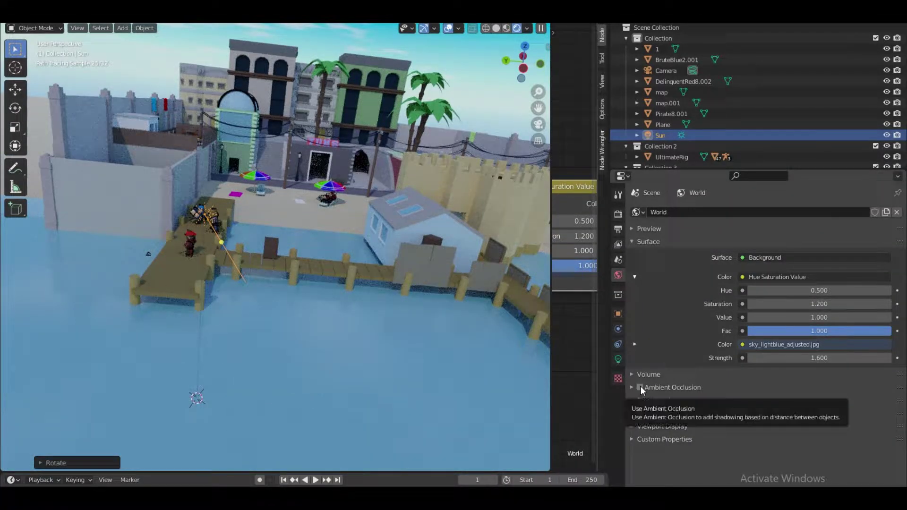
Step: Enable ambient occlusion in the World settings and set its factor to 0.33
left_click(640, 386)
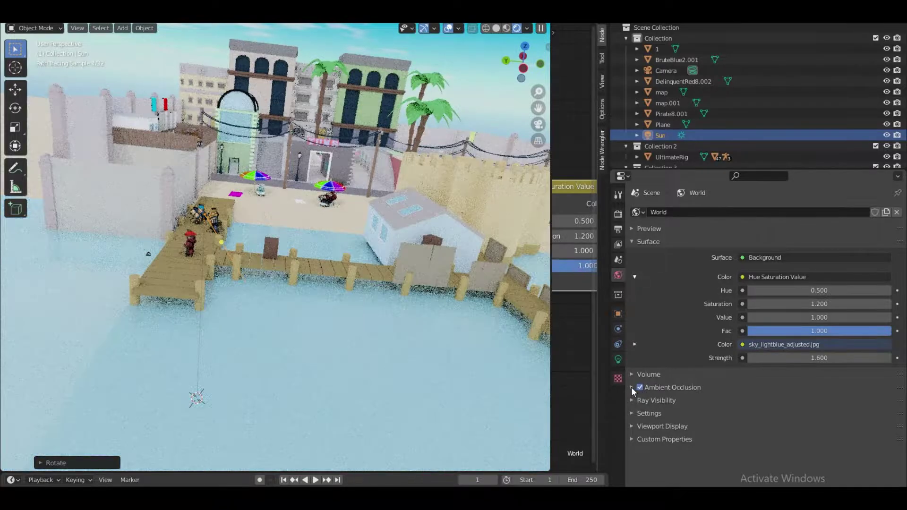
left_click(632, 387)
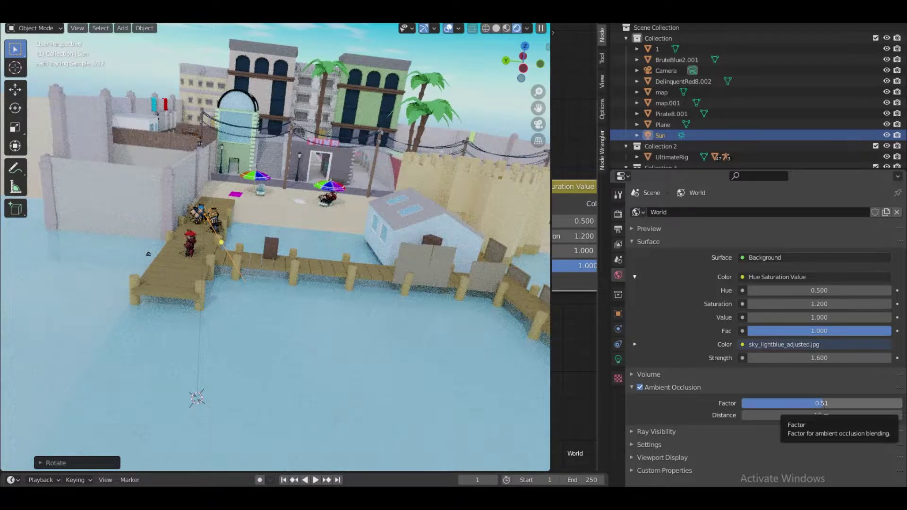
left_click_drag(822, 403, 794, 403)
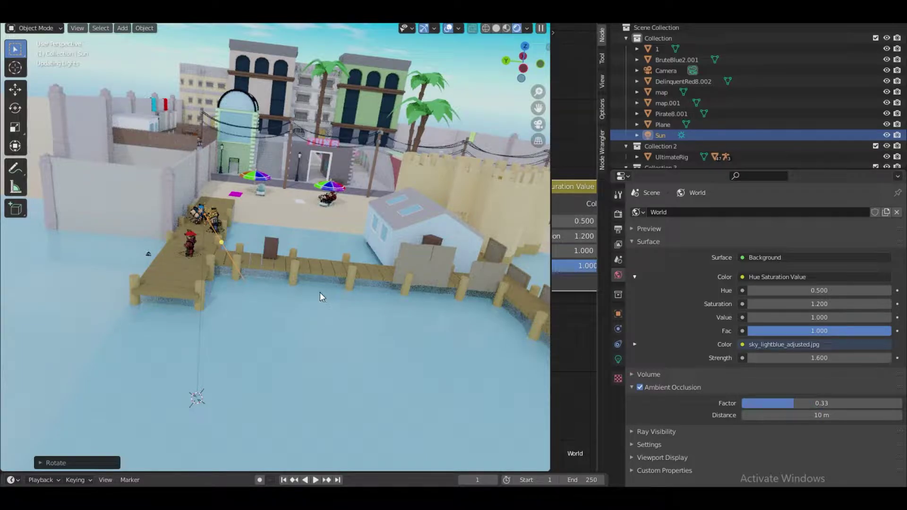
Step: Inspect the scene through the camera with overlays hidden, comparing the available viewport shading modes
key("KP_0")
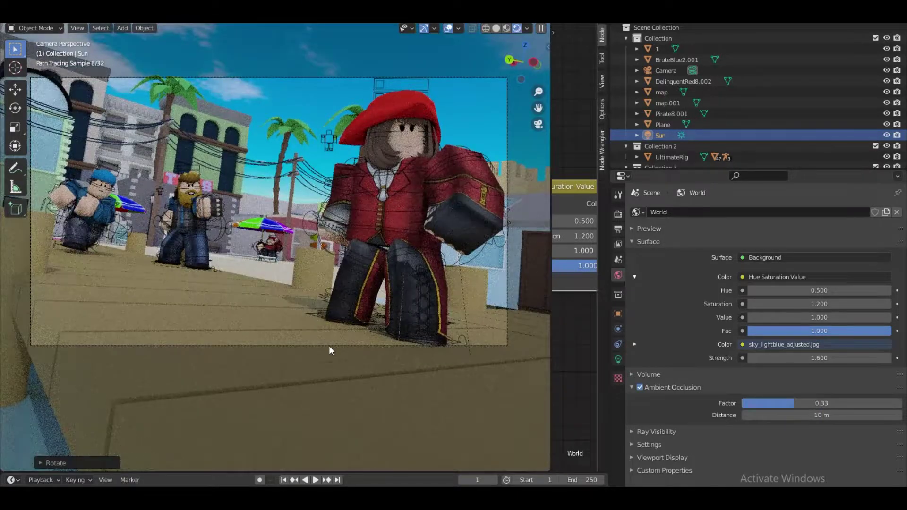
key("shift+alt+z")
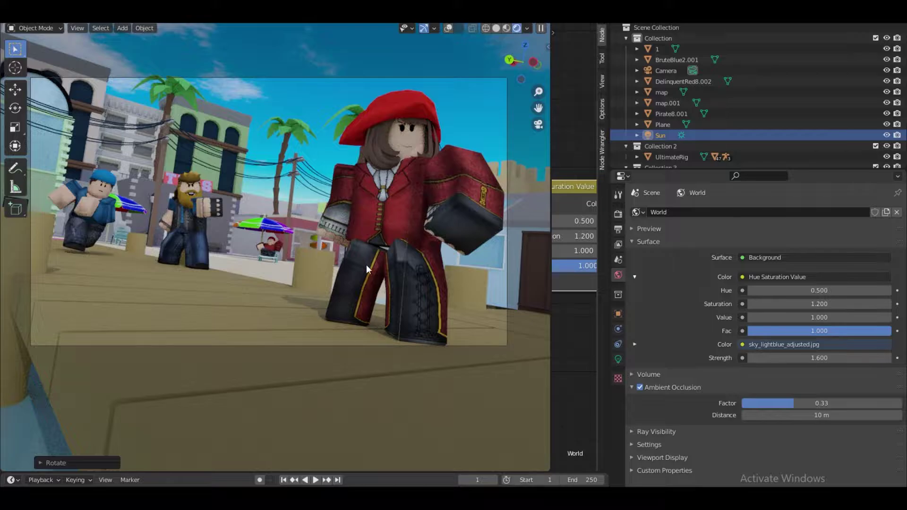
key("z")
left_click(196, 232)
key("z")
left_click(316, 200)
key("z")
left_click(404, 231)
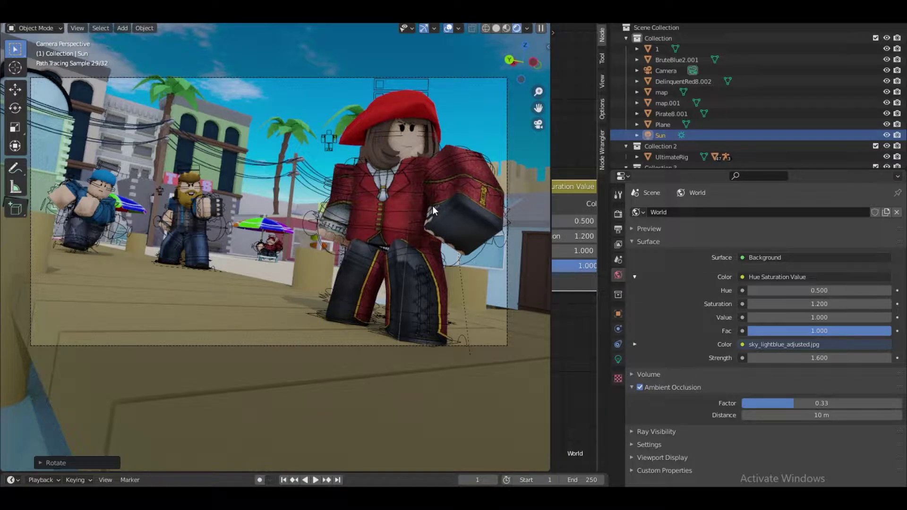
Step: Switch the scene to material preview and fly from the dock toward the beach and sand castle
key("z")
left_click(273, 321)
middle_click_drag(279, 293, 307, 266)
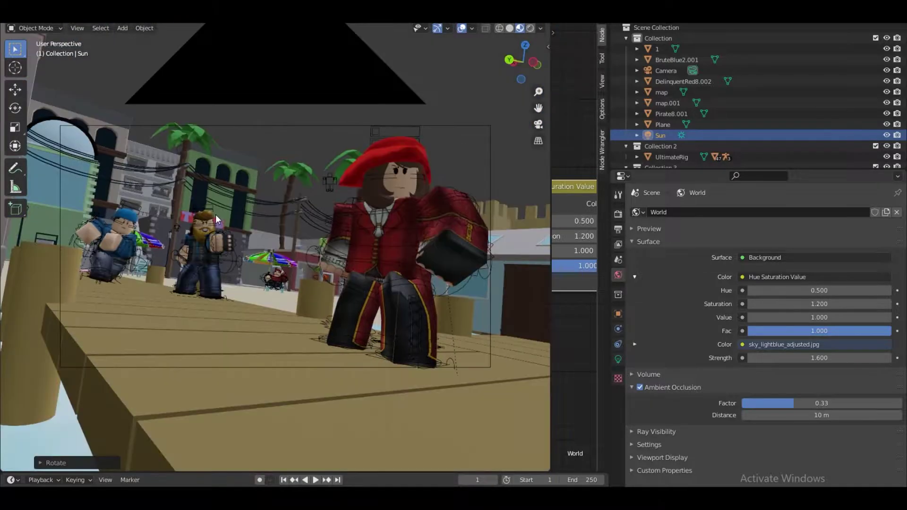
key("shift+grave")
key("w")
key("e")
key("w")
left_click(279, 250)
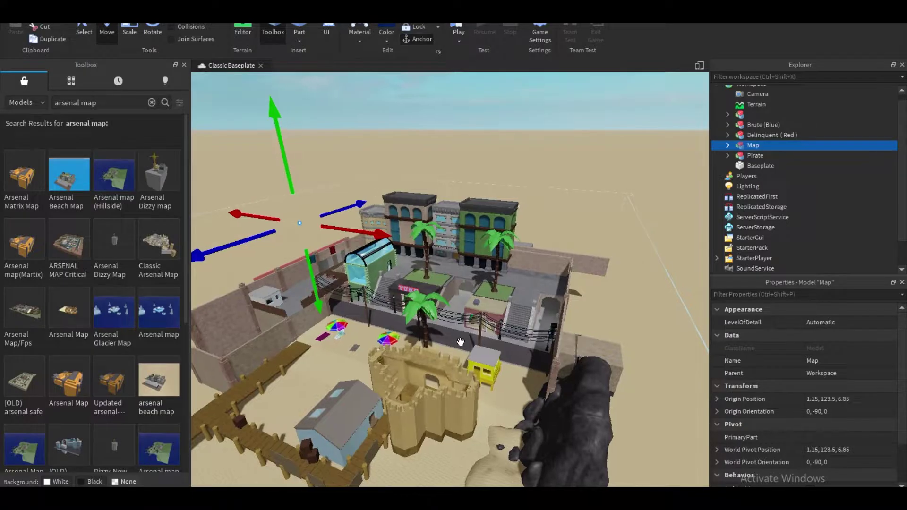
Step: Switch to Roblox Studio and examine the original Map model up close
right_click_drag(502, 146, 502, 146)
key("w")
right_click_drag(455, 261, 464, 324)
key("w")
key("w")
scroll(463, 325, "up", 15)
key("s")
key("w")
scroll(463, 324, "up", 5)
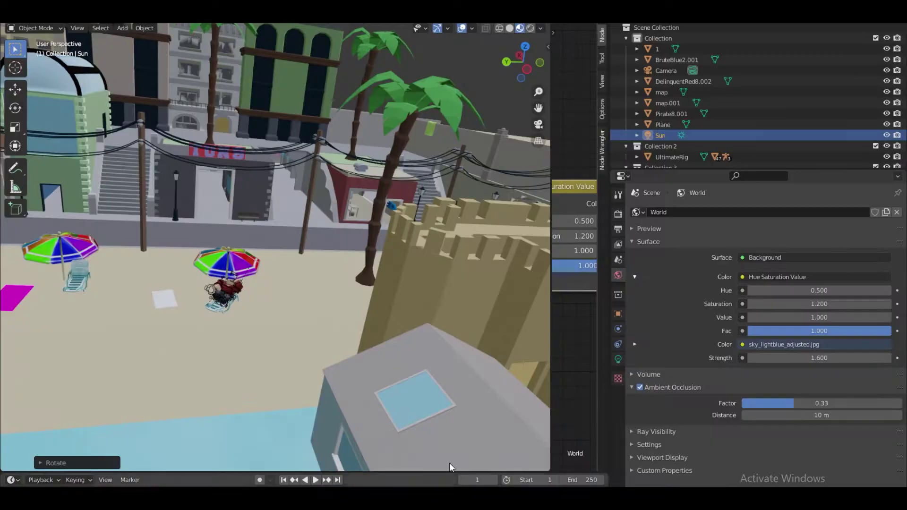
Step: Switch back to Blender and append Material.001 from the Material folder of the rig's blend file
key("F4")
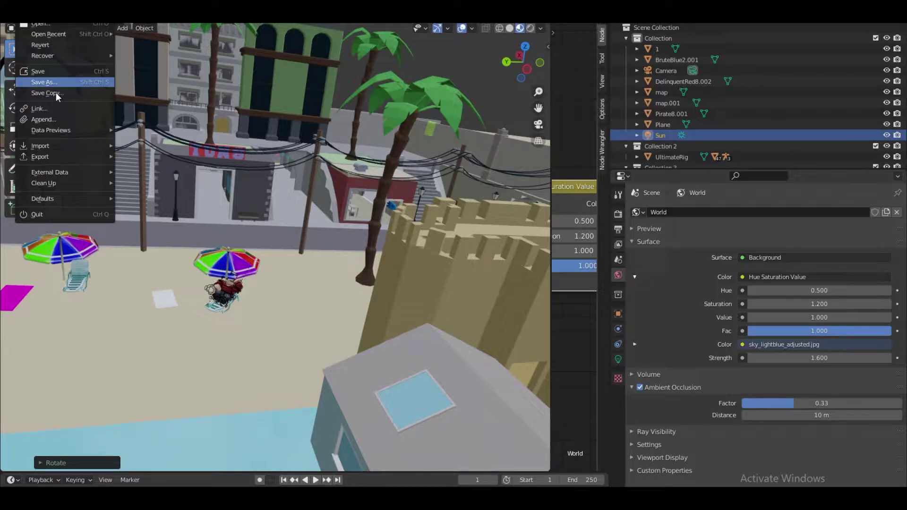
left_click(66, 120)
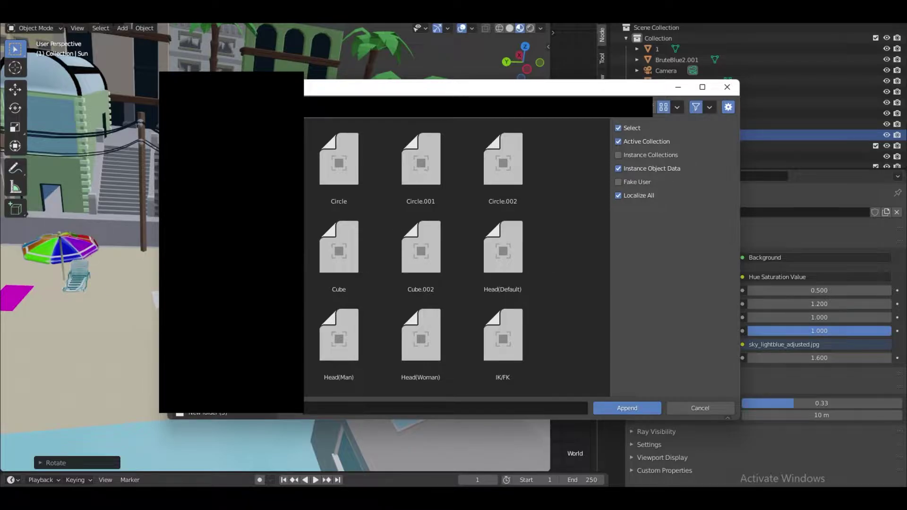
key("BackSpace")
key("BackSpace")
double_click(517, 361)
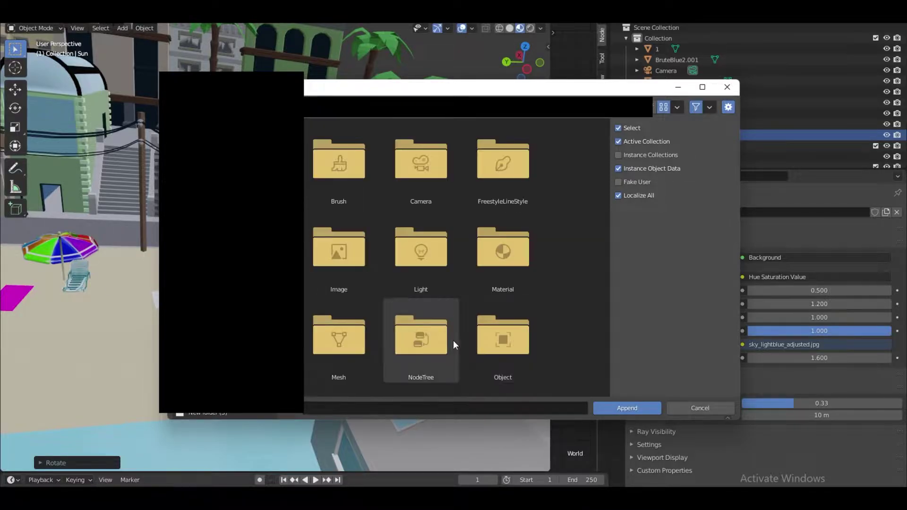
scroll(428, 341, "down", 2)
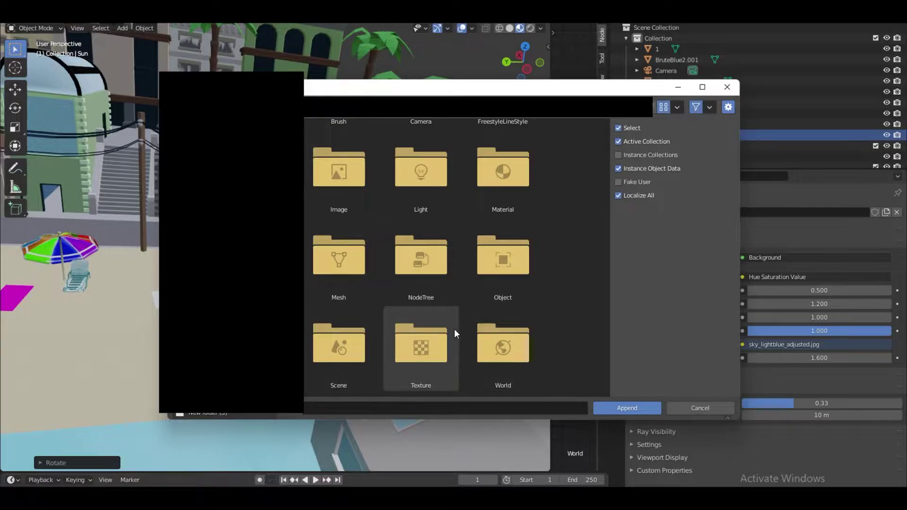
scroll(427, 255, "up", 1)
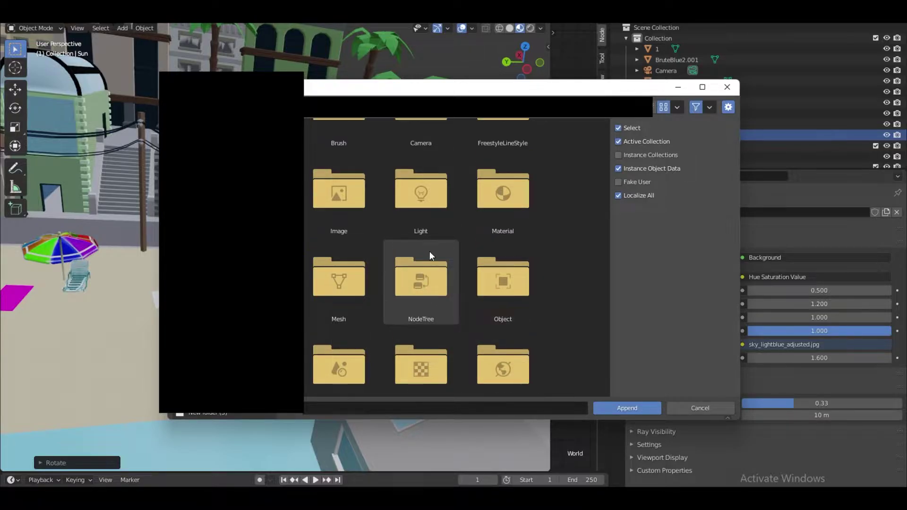
scroll(413, 302, "up", 1)
double_click(482, 280)
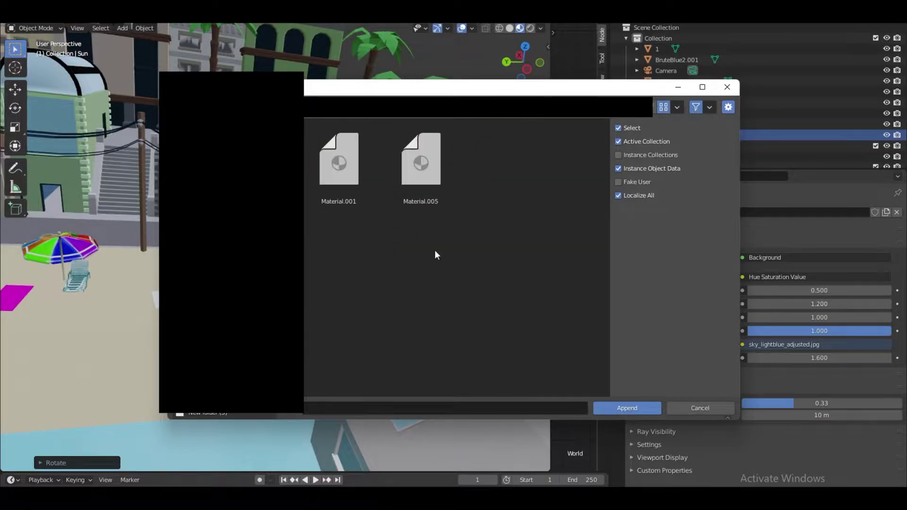
double_click(328, 177)
Step: Open the map object in Edit Mode and select a face on the sand castle's outer wall
left_click(326, 280)
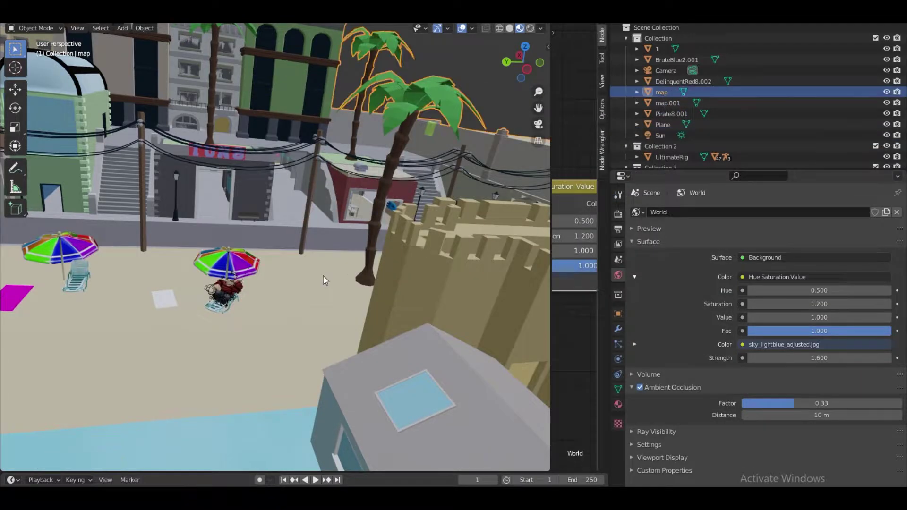
scroll(388, 286, "down", 3)
middle_click_drag(388, 286, 444, 302, "shift")
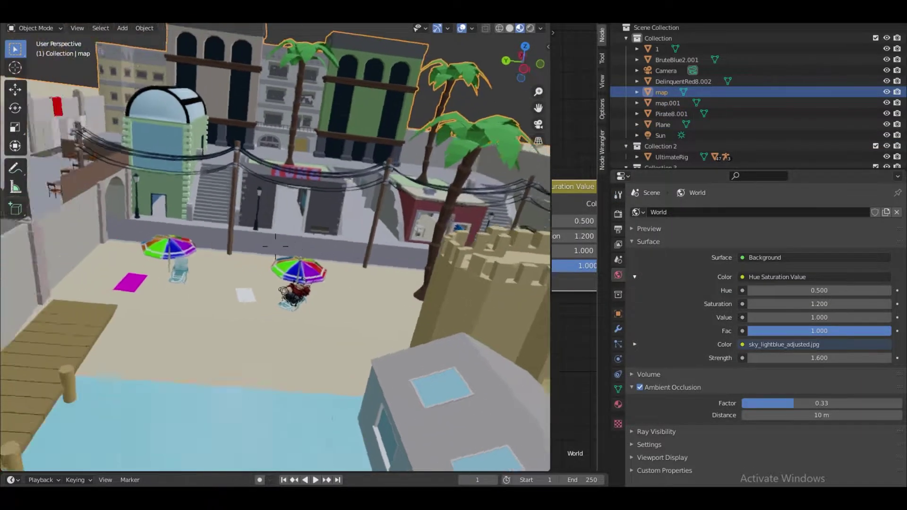
middle_click_drag(264, 264, 291, 263)
key("Tab")
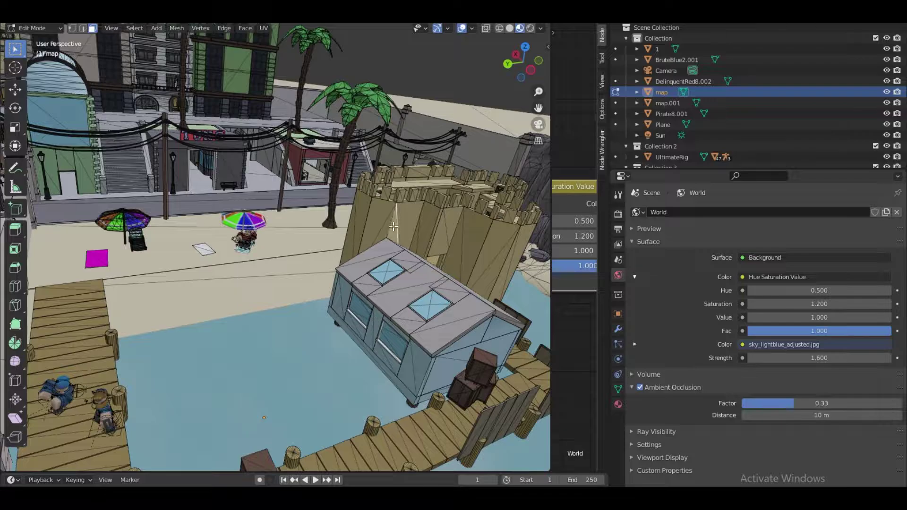
scroll(394, 227, "up", 5)
middle_click_drag(394, 227, 355, 278, "shift")
middle_click_drag(302, 253, 276, 246)
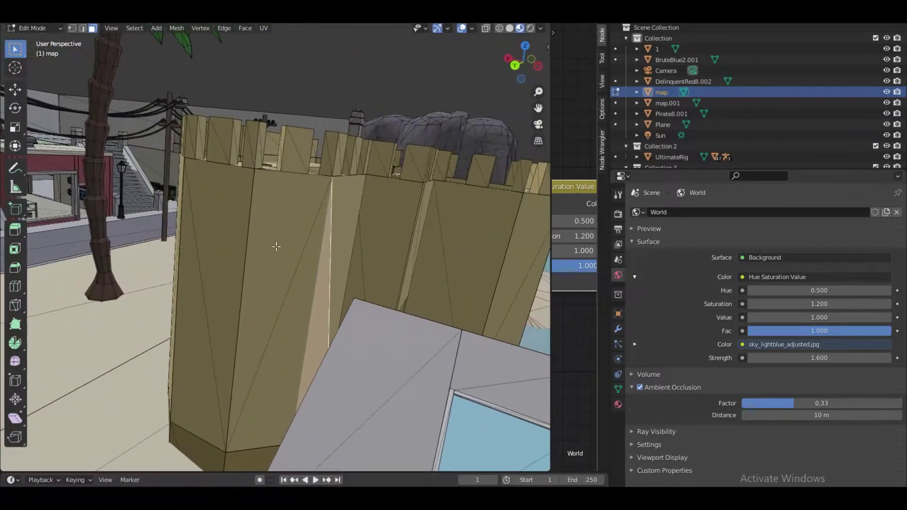
left_click(276, 246)
Step: Replace the castle wall's Part303Mtl with the appended Material.002 and return to Object Mode
left_click(618, 403)
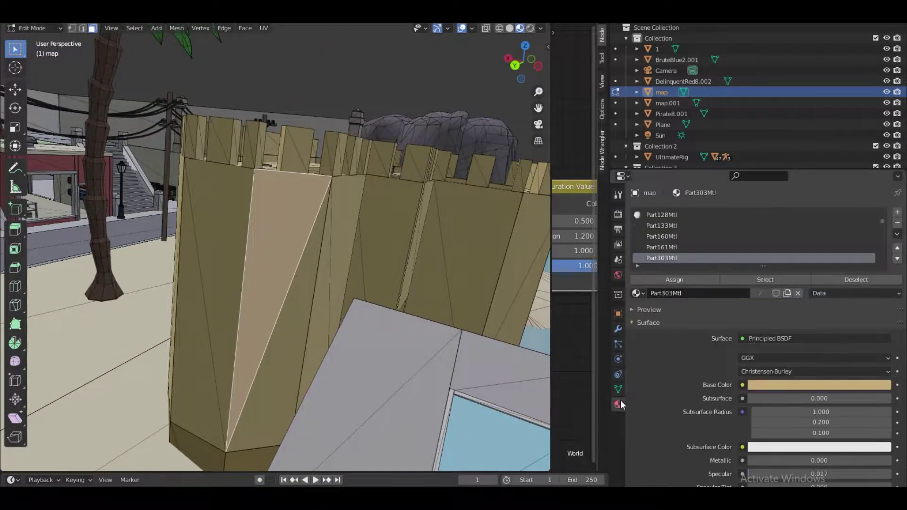
left_click(638, 293)
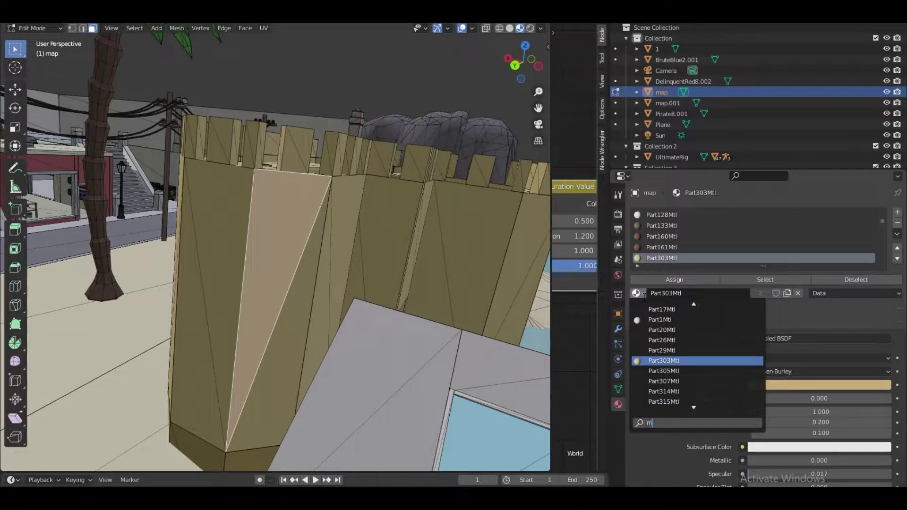
type("mat")
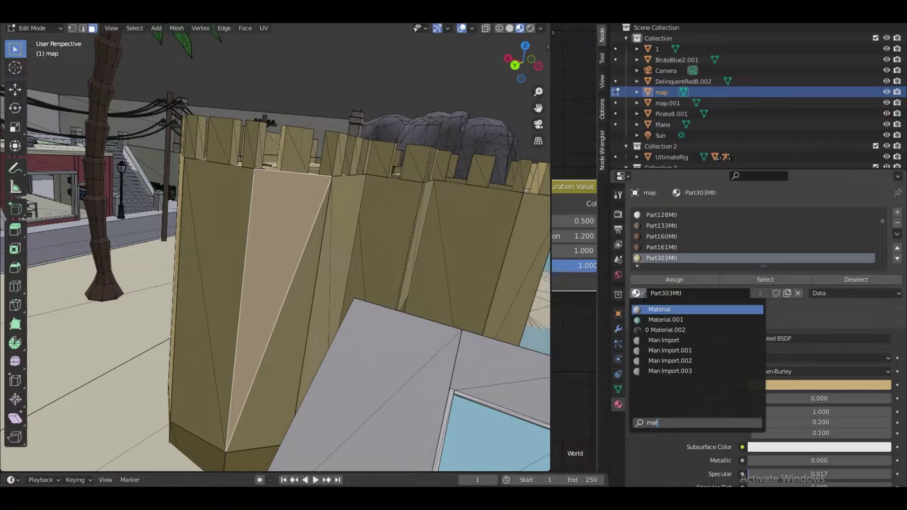
left_click(687, 330)
key("Tab")
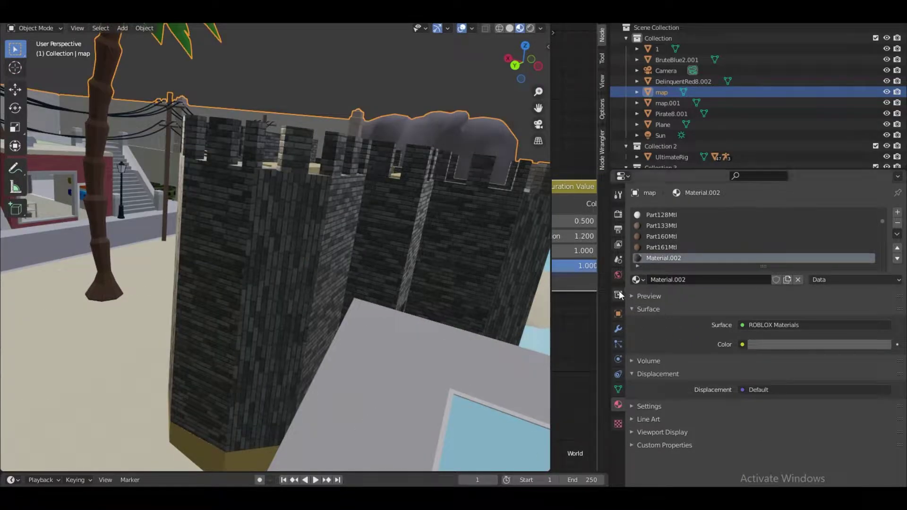
Step: Widen the shader editor and switch its shader type from World to Object to show the castle material's nodes
left_click_drag(551, 333, 276, 328)
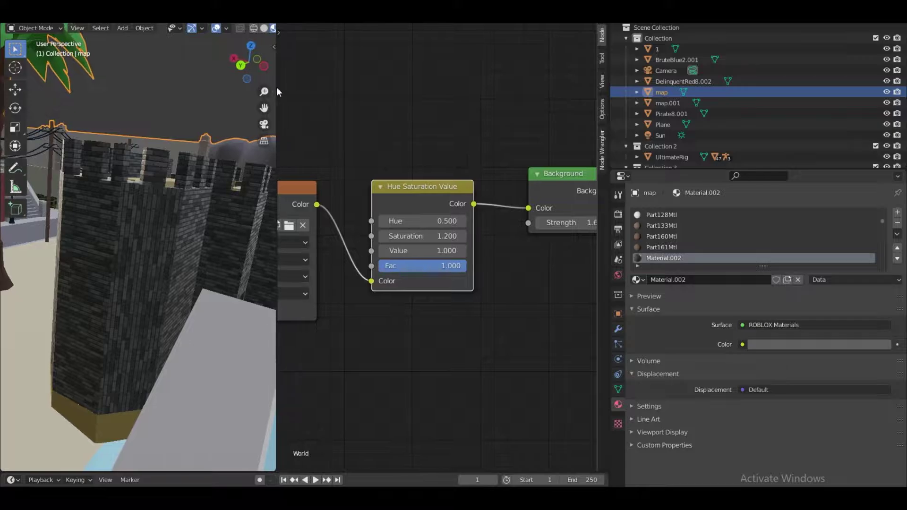
left_click(289, 21)
left_click(323, 20)
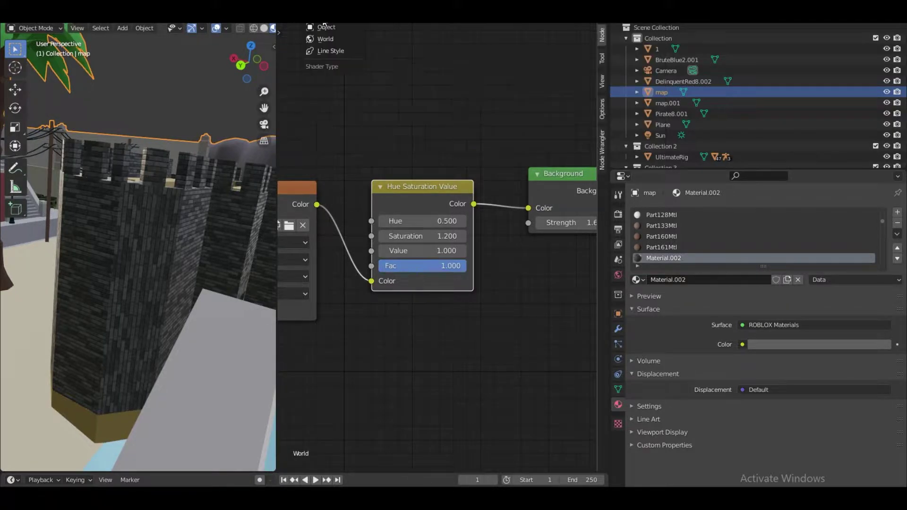
left_click(330, 27)
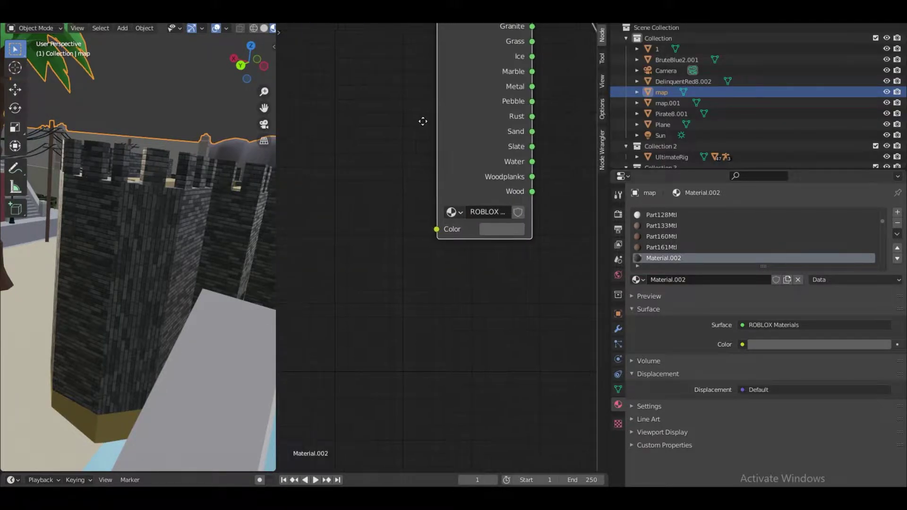
Step: Replace the Brick connection to the Material Output's Surface with the ROBLOX Materials node's Sand output
middle_click_drag(539, 77, 392, 212)
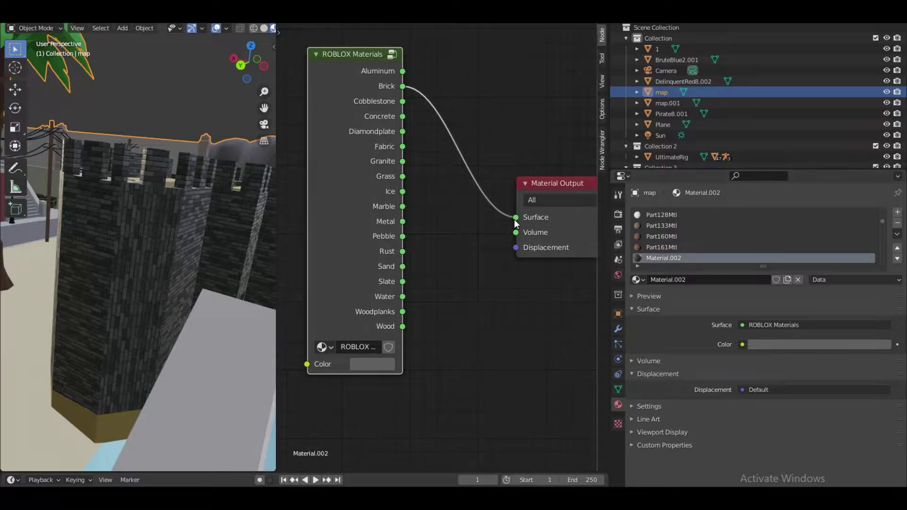
left_click_drag(516, 217, 463, 192)
mouse_move(401, 261)
left_mouse_down()
mouse_move(402, 295)
mouse_move(400, 127)
mouse_move(402, 267)
left_mouse_up()
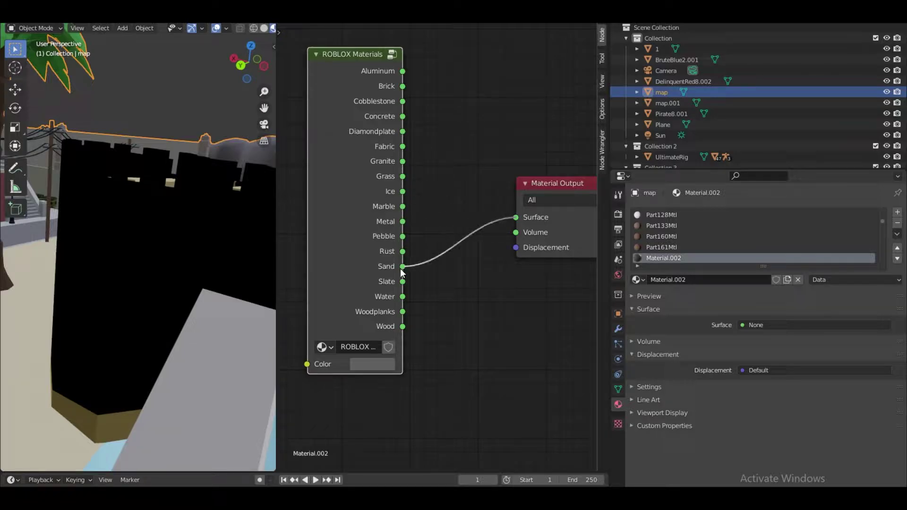
Step: Set the ROBLOX Materials node's color to a sandy yellow with hue 0.124, saturation 0.758 and value 0.576
left_click(391, 365)
left_click_drag(467, 229, 468, 214)
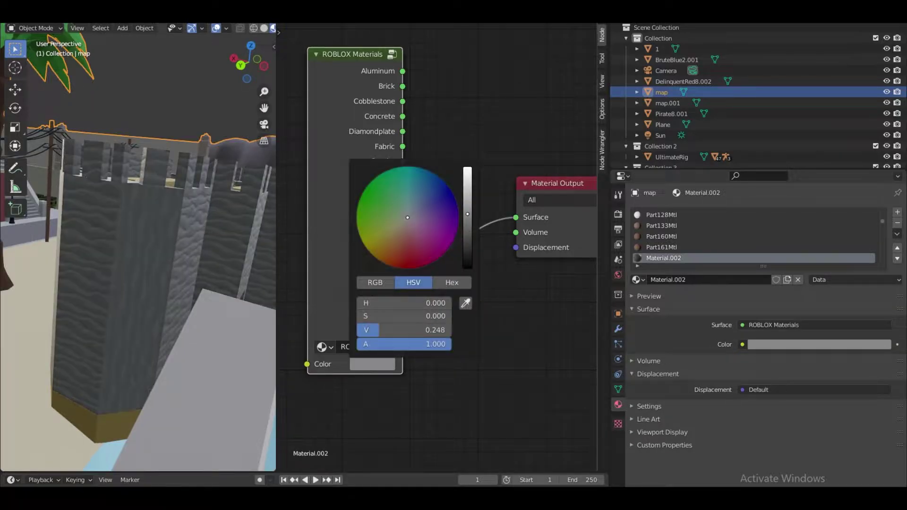
left_click_drag(407, 220, 390, 231)
scroll(425, 217, "up", 7)
Step: Fine-tune the castle's sand color in rendered shading, then return the viewport to material preview
key("z")
left_click(245, 241)
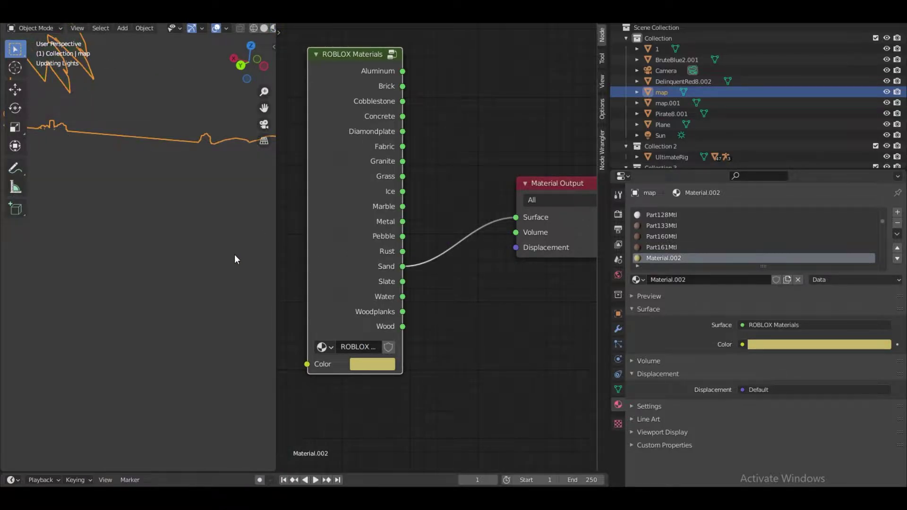
left_click(376, 367)
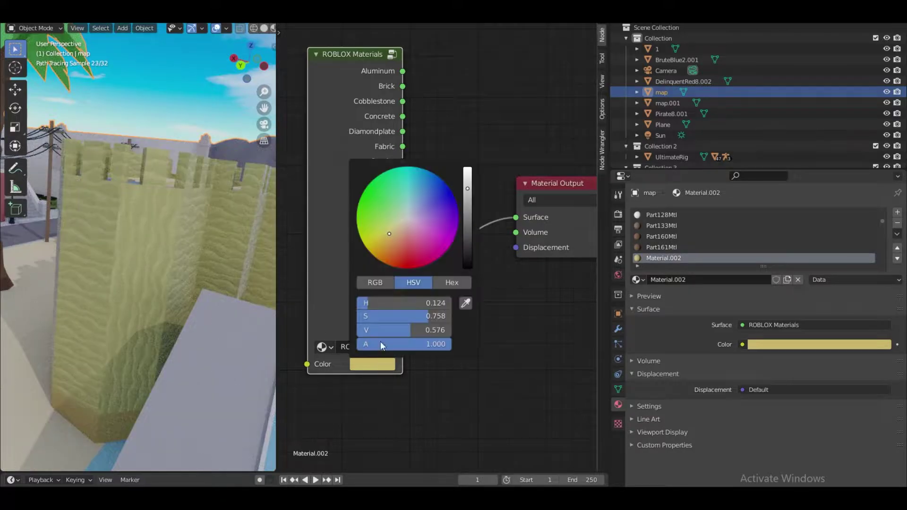
left_click(391, 234)
key("z")
left_click(102, 254)
Step: Back the view away from the castle and duplicate its sand material as a separate copy
key("shift+grave")
key("s")
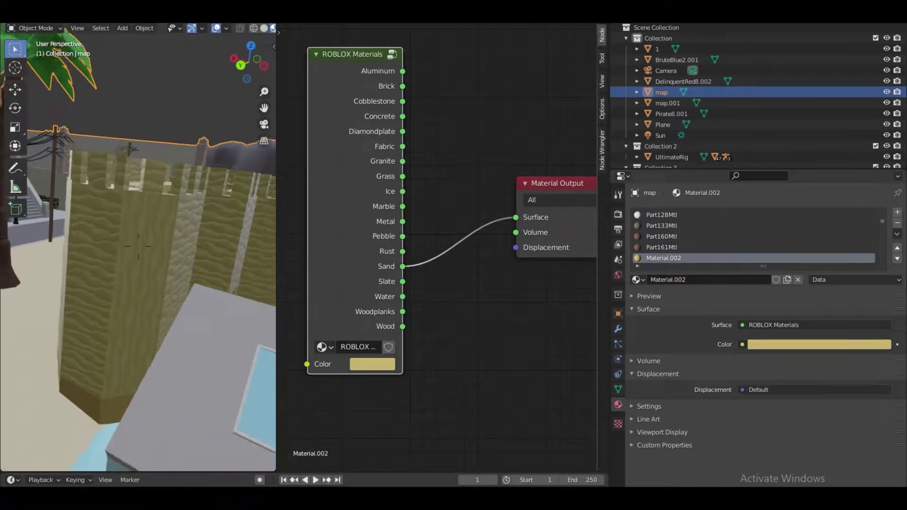
left_click(117, 256)
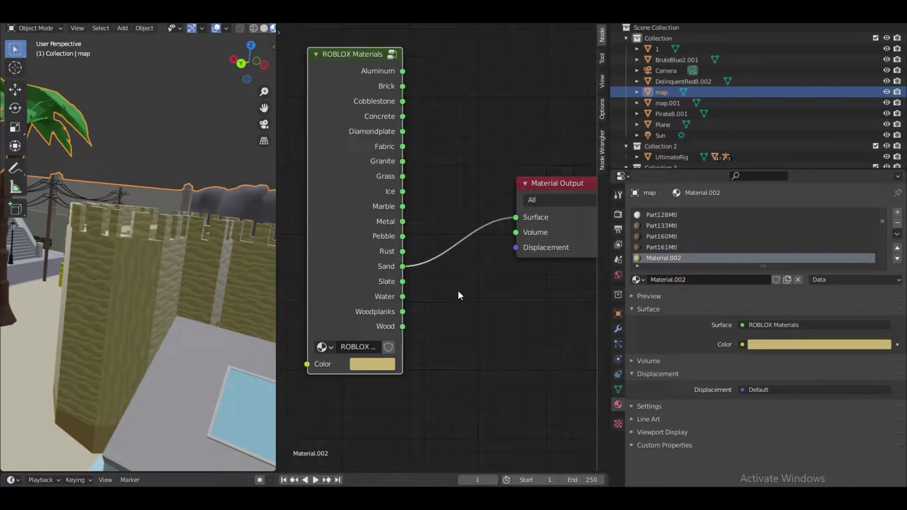
left_click(787, 280)
Step: Move through the map from the castle and house to the street, and check the street's original surfaces in Roblox Studio
key("shift+grave")
key("s")
key("d")
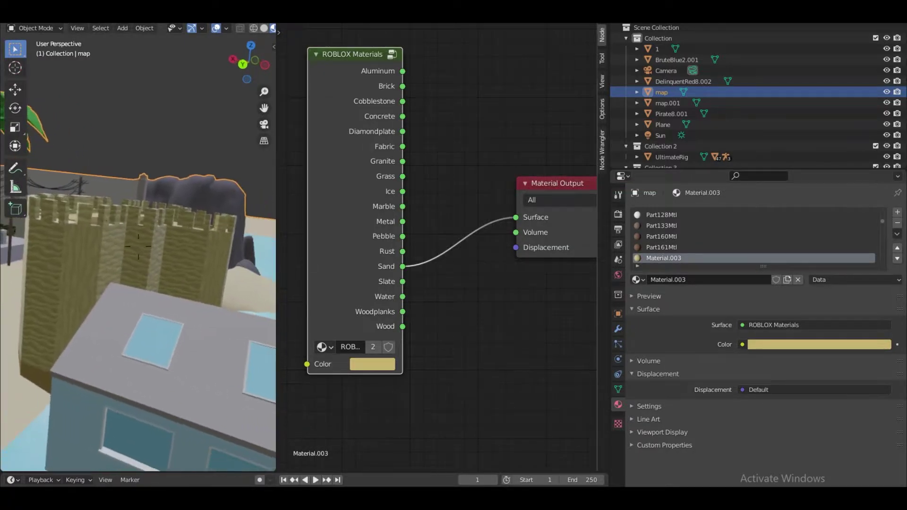
left_click(222, 310)
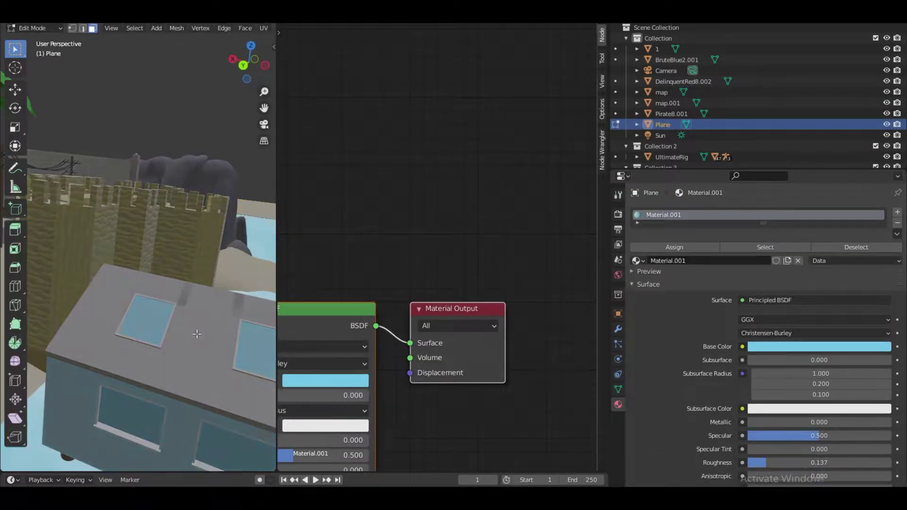
key("shift+grave")
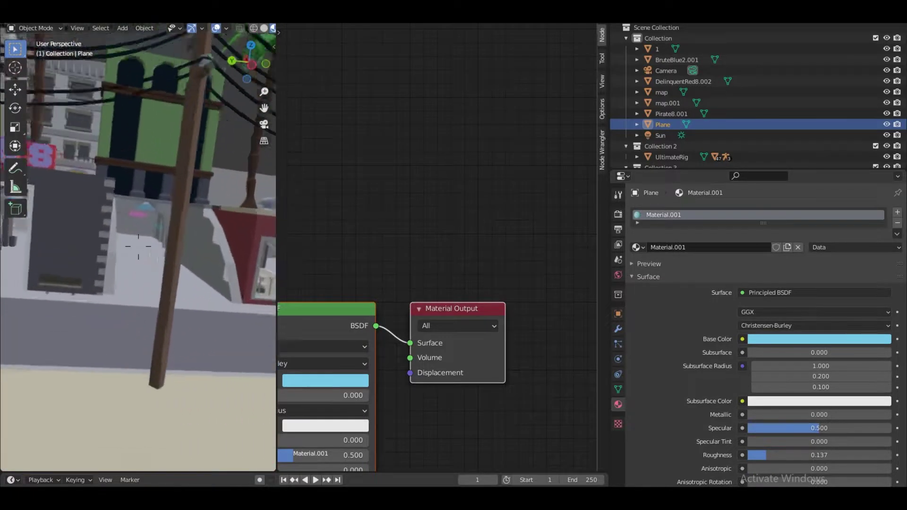
left_click(138, 246)
left_click(141, 251)
key("Tab")
key("shift+grave")
key("w")
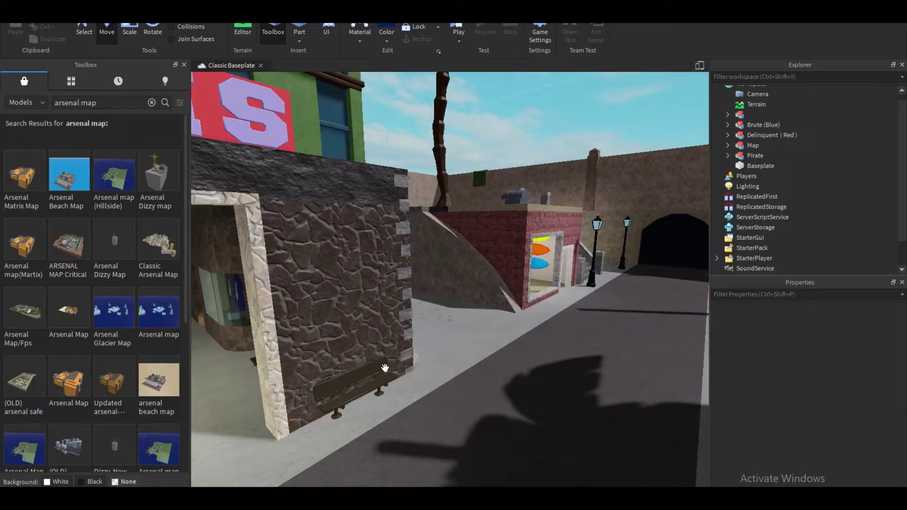
right_click_drag(385, 368, 675, 382)
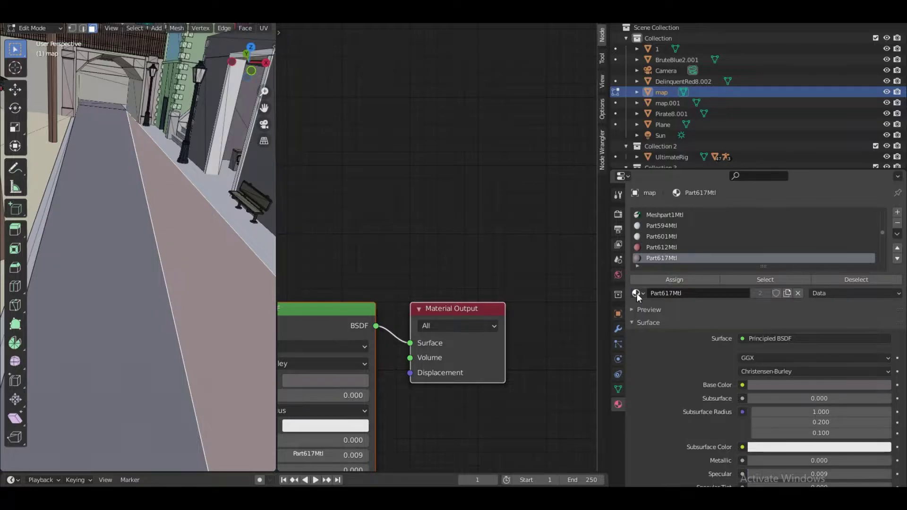
Step: Replace the road's Part617Mtl material with a separate copy of Material.003 and connect the ROBLOX Materials node's Concrete output to Surface
left_click(118, 251)
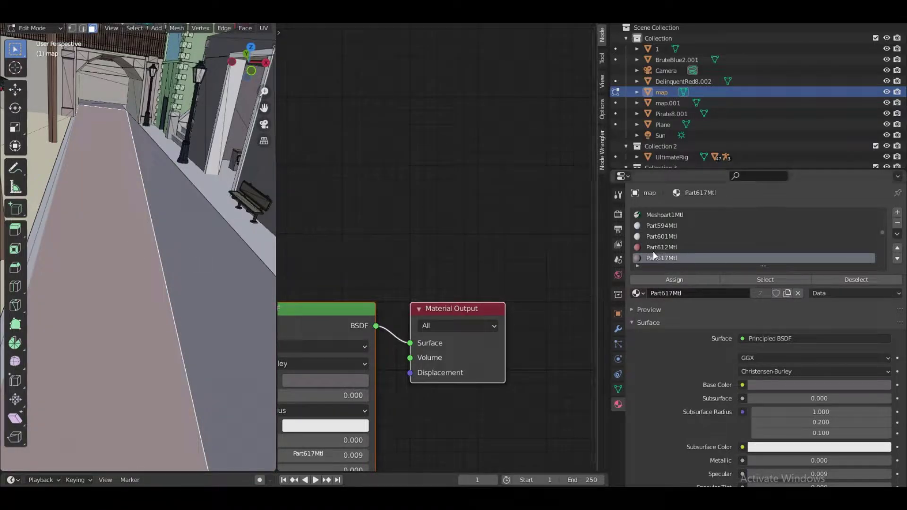
left_click(636, 293)
type("mat")
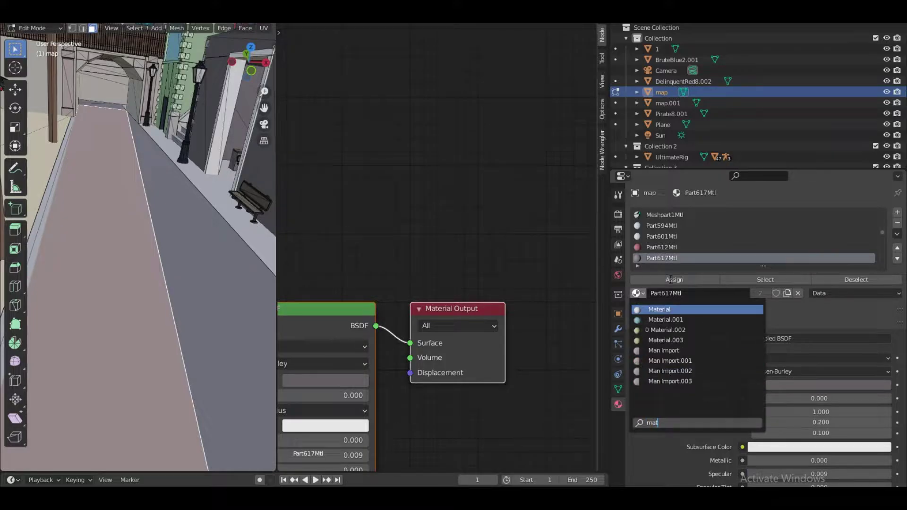
left_click(706, 340)
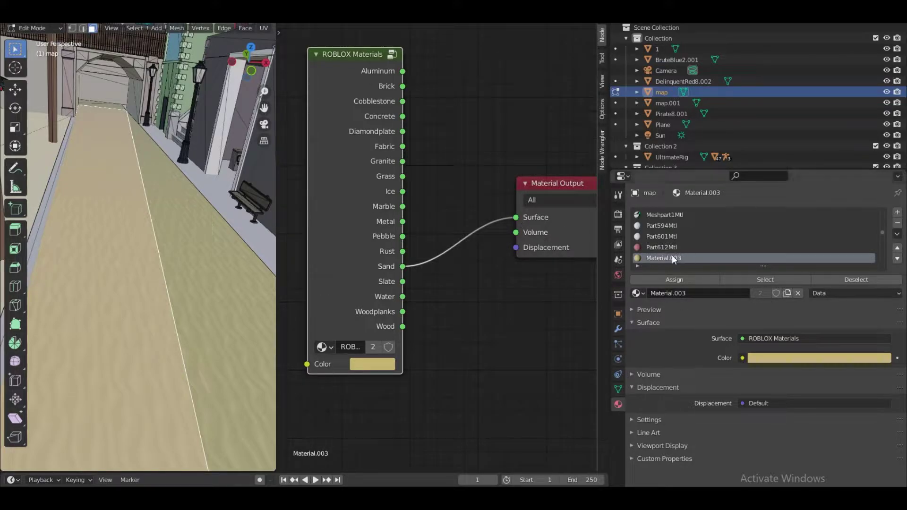
left_click(787, 293)
left_click_drag(515, 220, 396, 124)
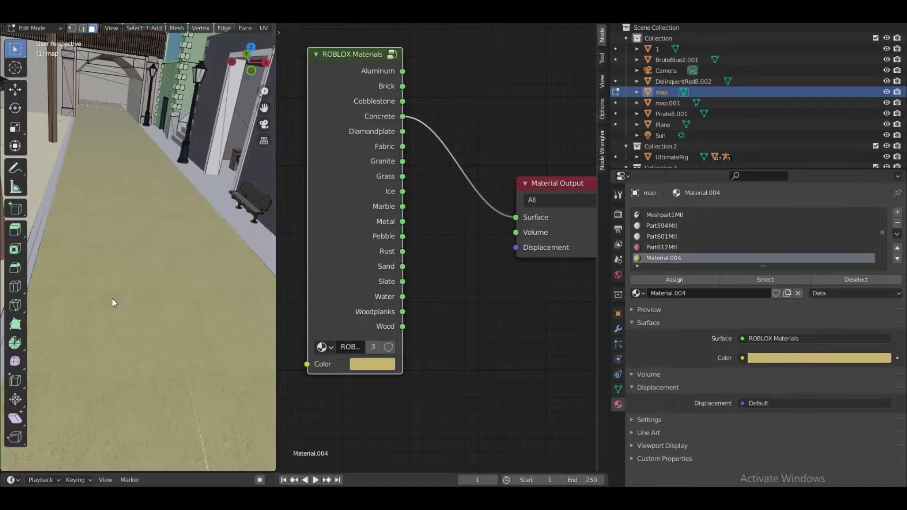
Step: Leave mesh editing and darken the road's concrete color to a near-black gray
key("Tab")
left_click(361, 366)
left_click(467, 237)
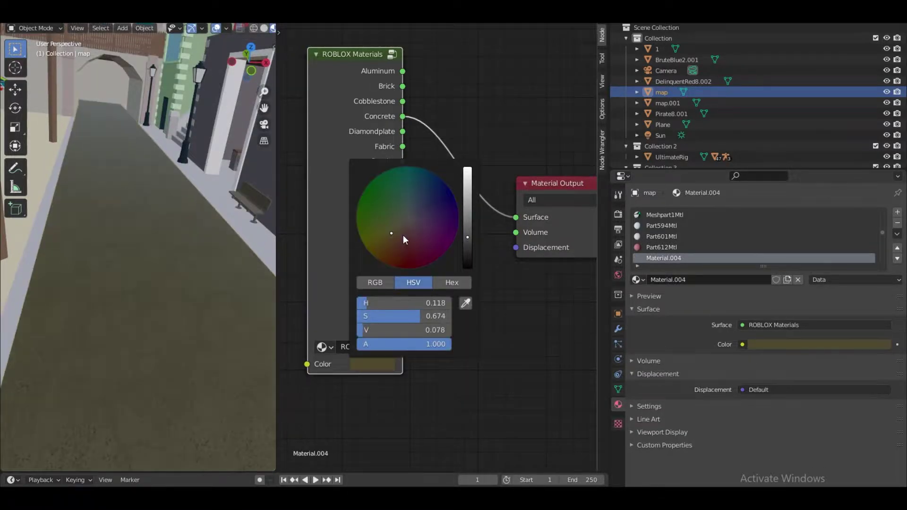
left_click_drag(404, 234, 408, 221)
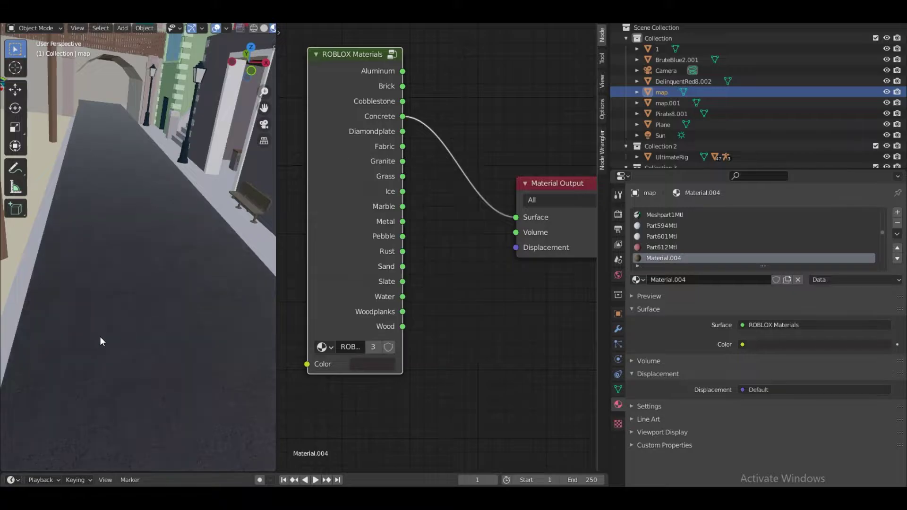
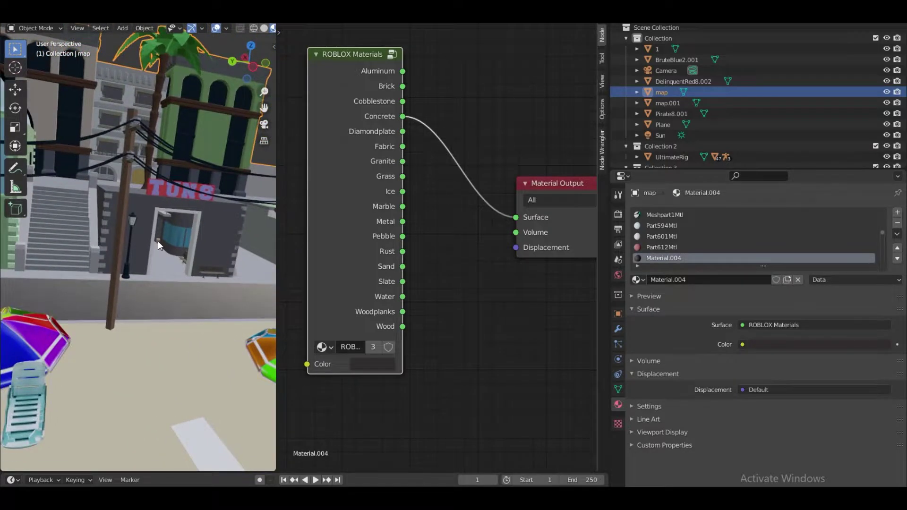
Step: Select a wall face on the green building beside the stairs and replace its Part672Mtl material with Material.003
key("shift+grave")
key("w")
key("w")
left_click(147, 245)
key("Tab")
left_click(148, 246)
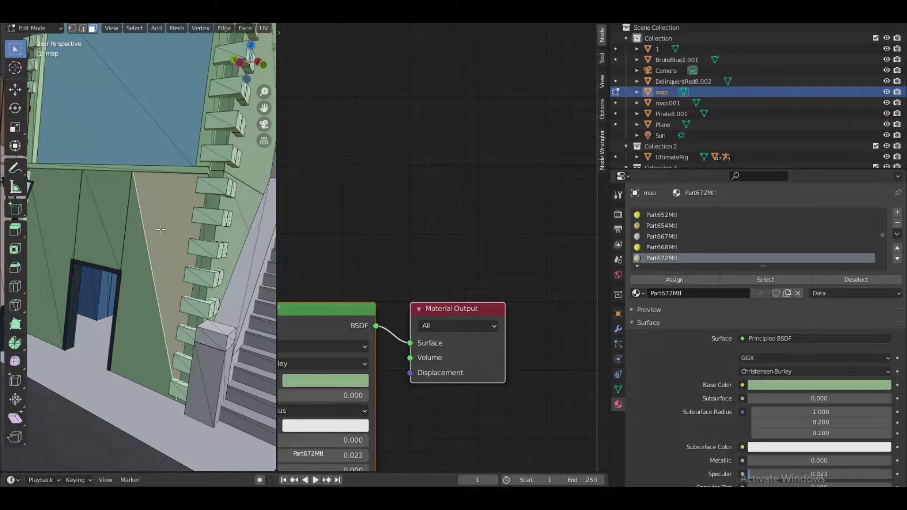
key("Tab")
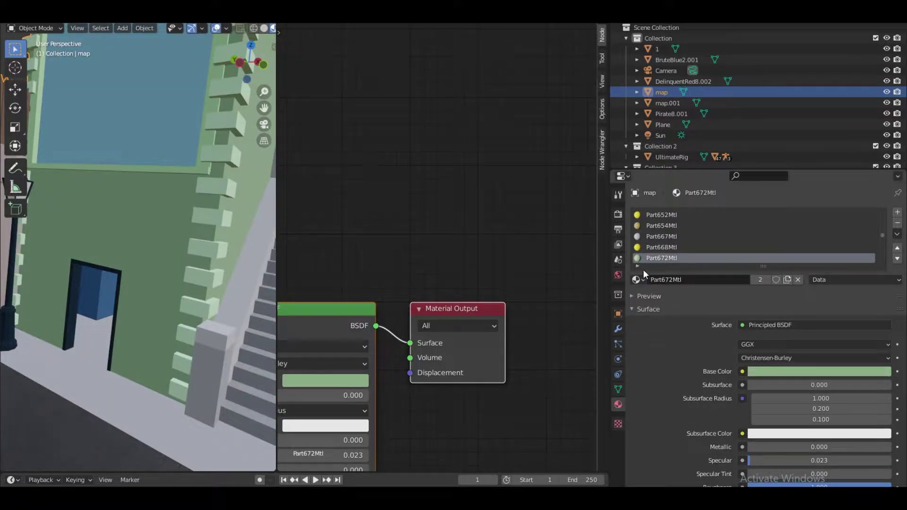
left_click(637, 279)
type("mat")
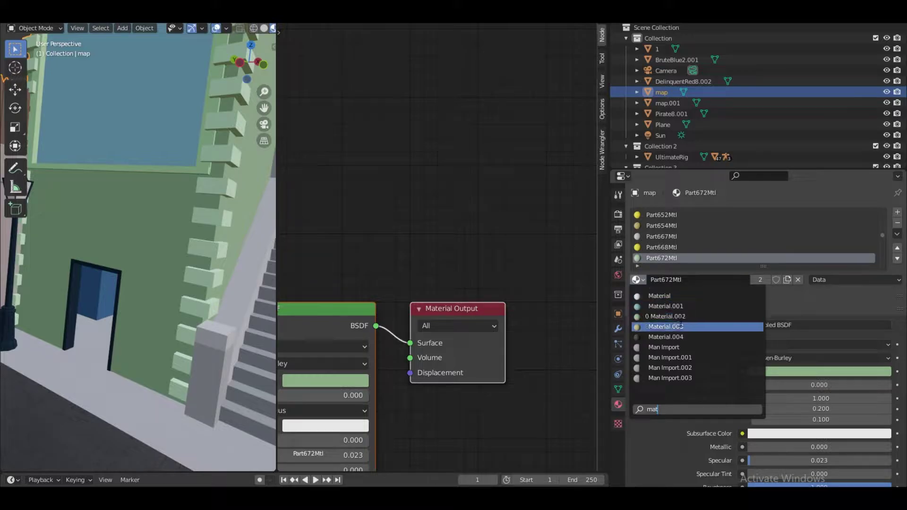
left_click(681, 326)
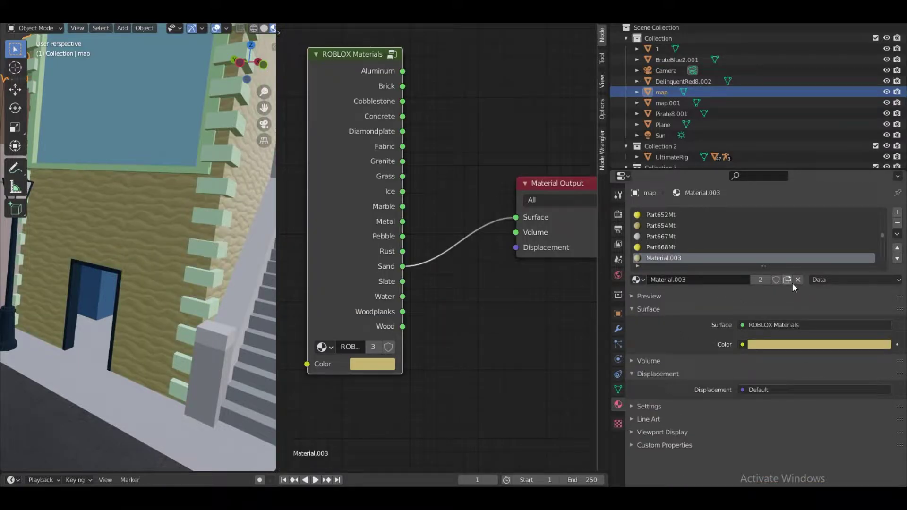
Step: On a copy of the wall's material, connect Concrete to Surface and set the color to green with hue 0.319, saturation 0.707 and value 0.382
left_click_drag(516, 218, 522, 227)
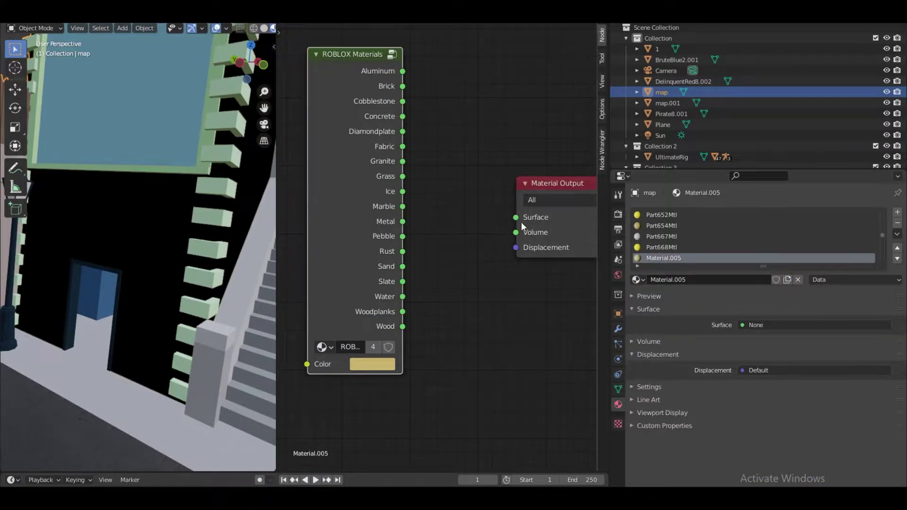
left_click_drag(400, 120, 403, 117)
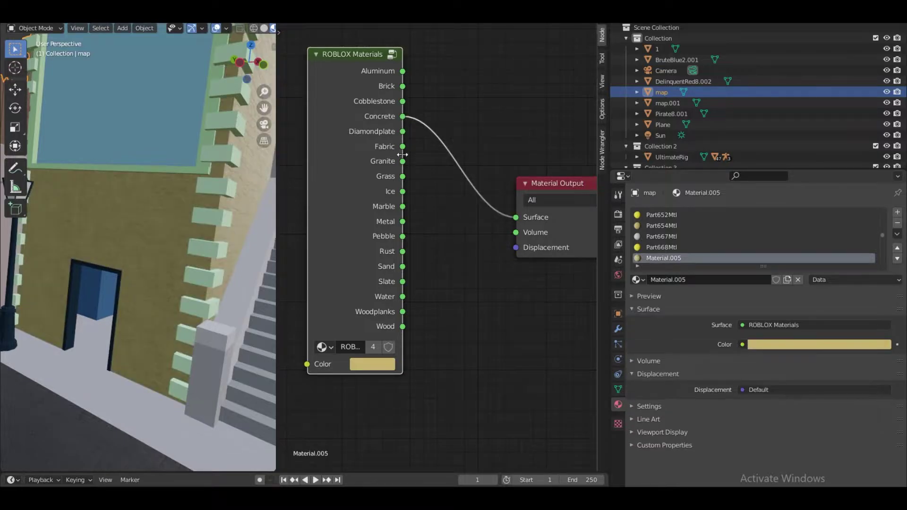
left_click(379, 365)
left_click_drag(464, 227, 469, 204)
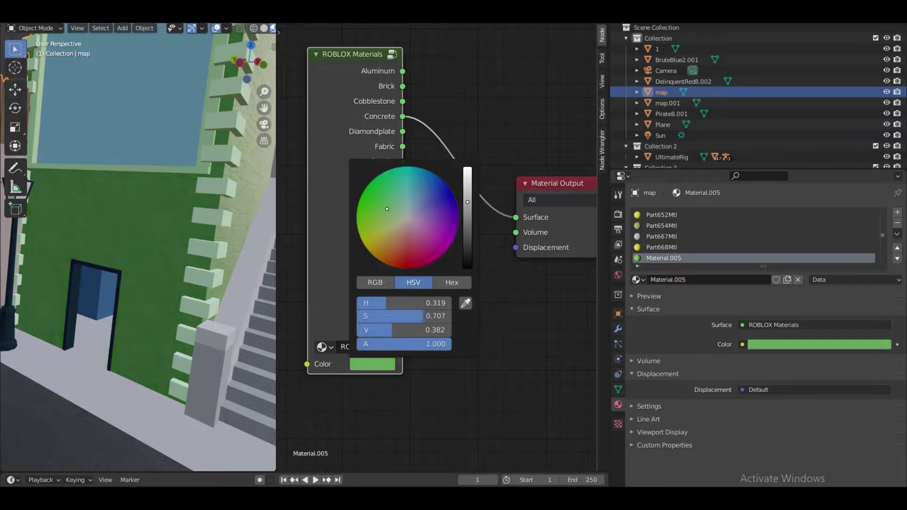
Step: Check the green wall and the neighboring gray building in rendered shading, then return to the camera view in material preview
key("z")
left_click(240, 253)
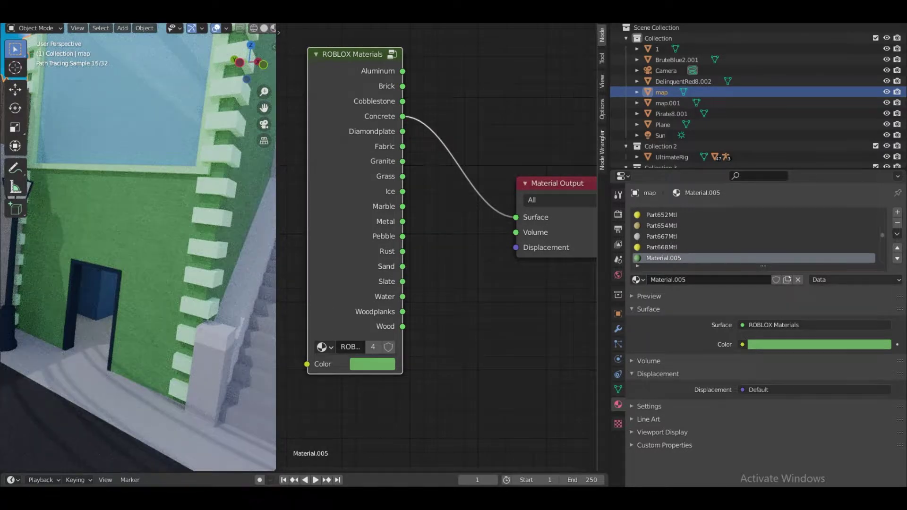
scroll(184, 369, "down", 4)
middle_click_drag(183, 369, 201, 362)
key("w")
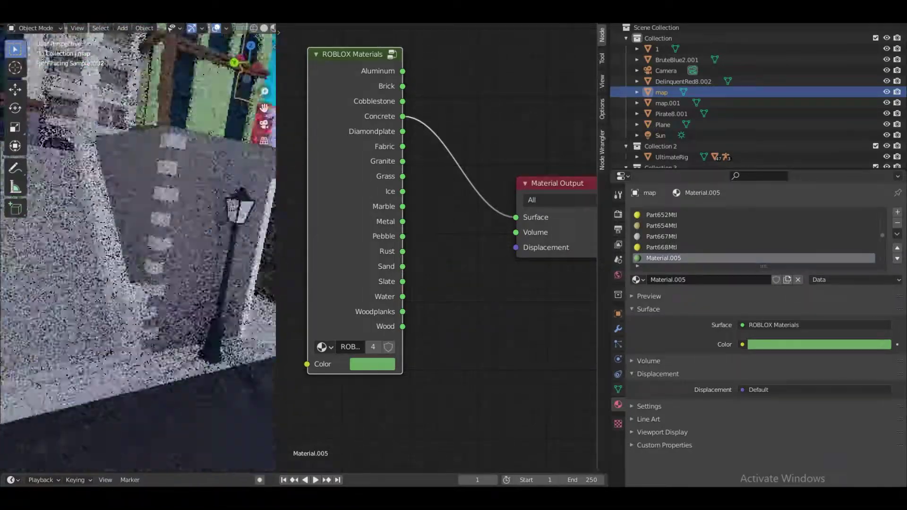
left_click(138, 246)
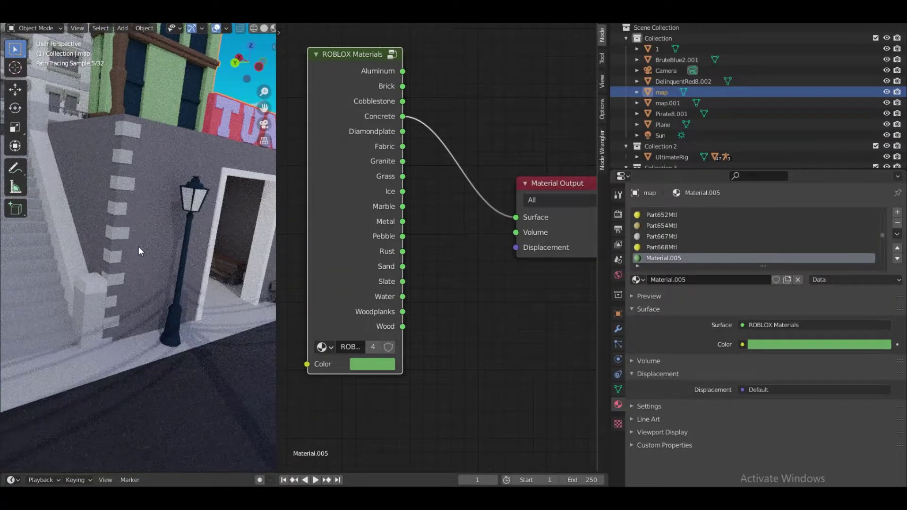
key("KP_0")
key("z")
left_click(99, 257)
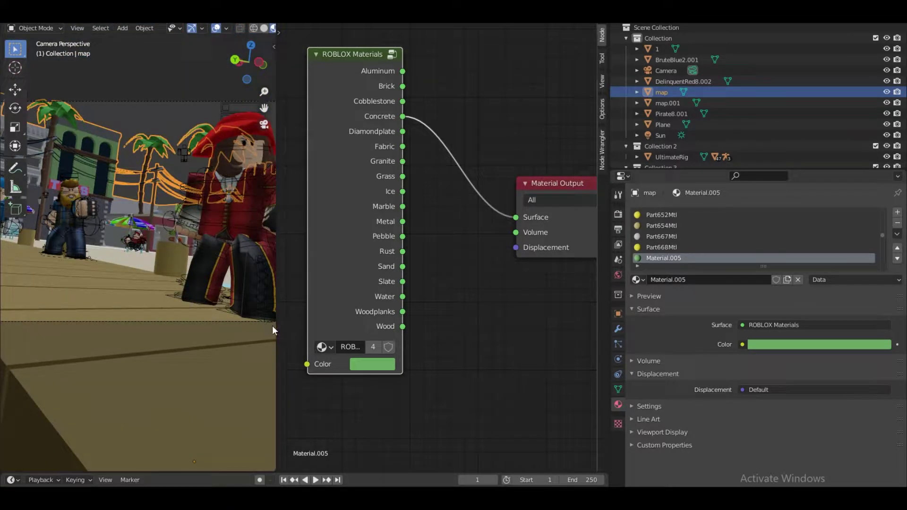
Step: Widen the 3D viewport, inspect the background through the camera, and place the 3D cursor on the wall above the parasol
left_click_drag(277, 326, 569, 326)
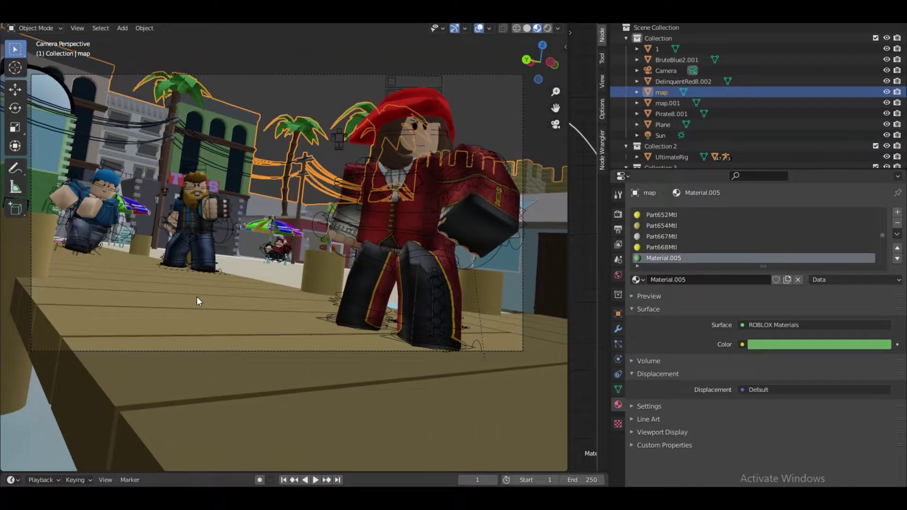
middle_click_drag(194, 294, 207, 308, "shift")
scroll(301, 283, "up", 6)
middle_click_drag(384, 222, 344, 276, "shift")
scroll(365, 273, "up", 3)
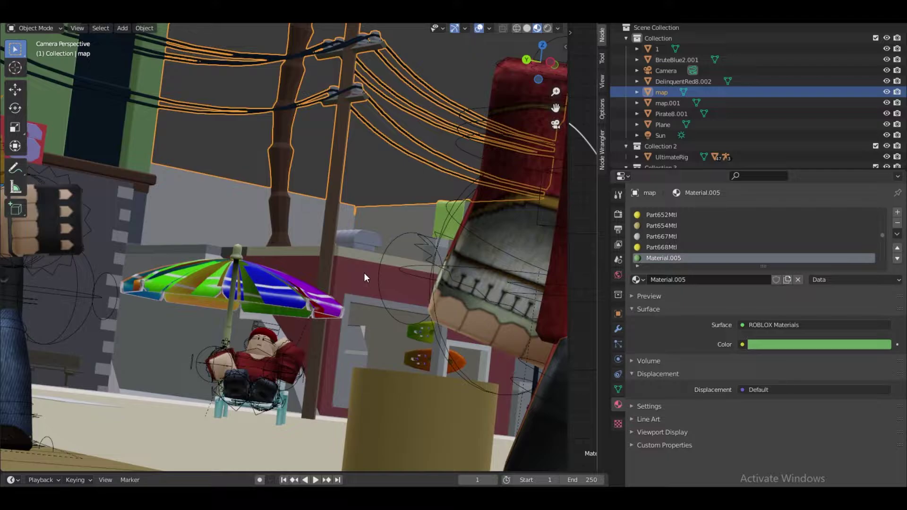
middle_click_drag(279, 149, 303, 181, "shift")
right_click(231, 251, "shift")
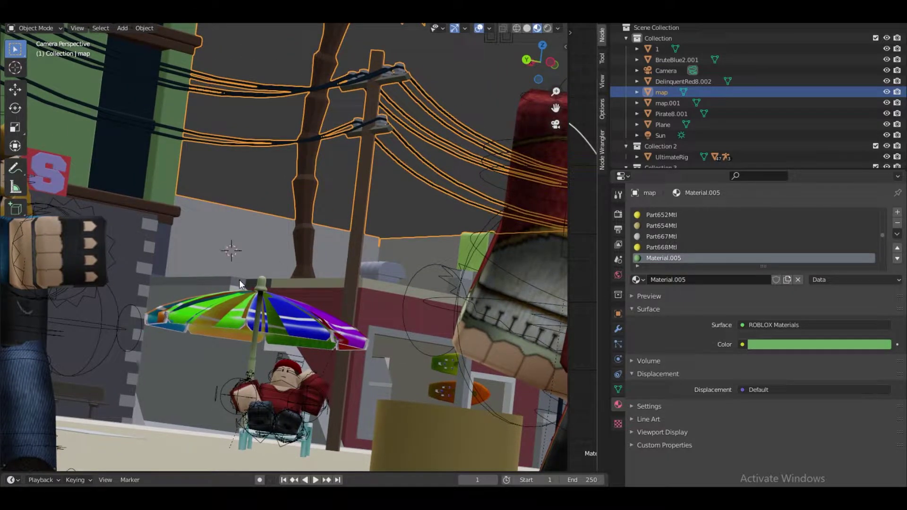
key("KP_0")
key("KP_0")
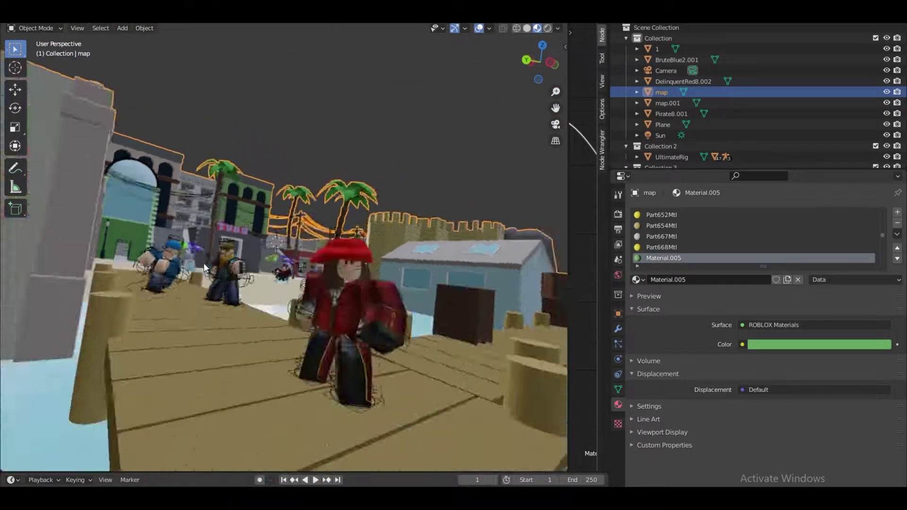
key("KP_0")
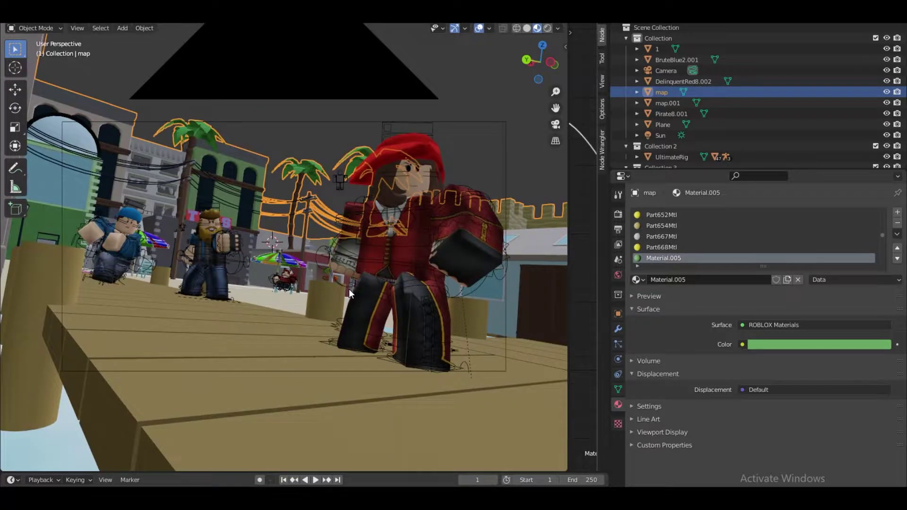
Step: Connect the ROBLOX Materials node's Cobblestone output to the Material Output's Surface for the shop wall behind the bench
right_click_drag(350, 286, 285, 234)
key("w")
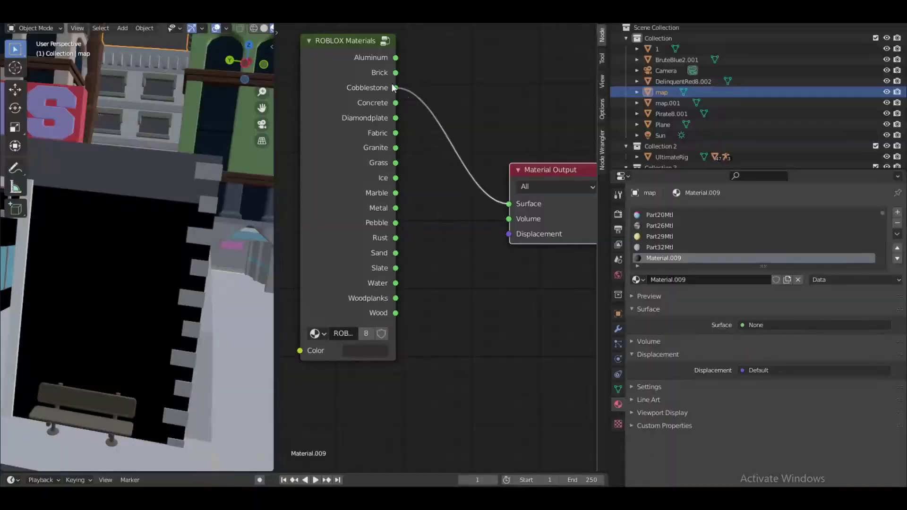
left_click_drag(399, 217, 507, 211)
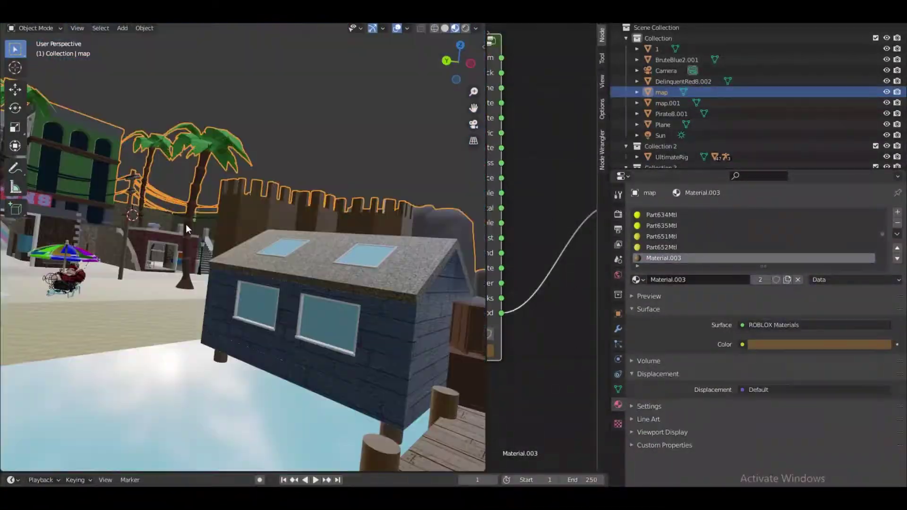
Step: Walk through the retextured map to review the castle, the house and the characters on the dock
key("shift+grave")
key("w")
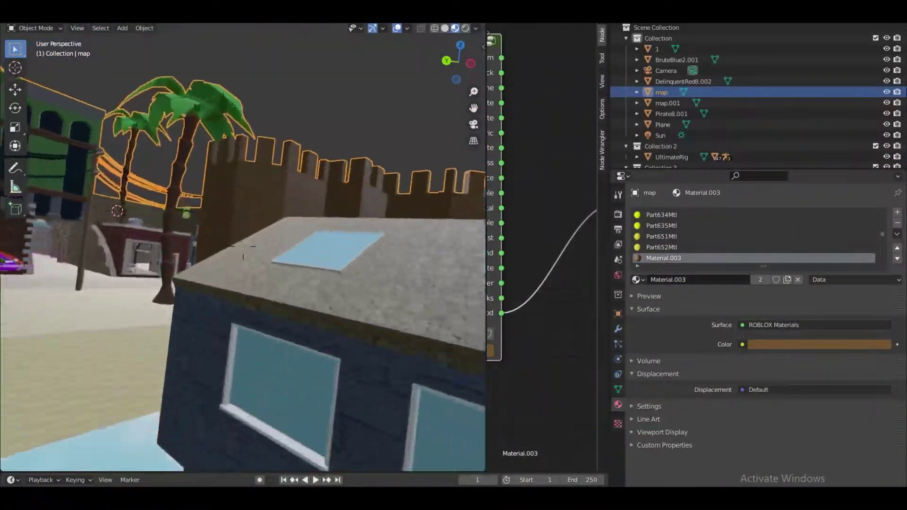
left_click(278, 268)
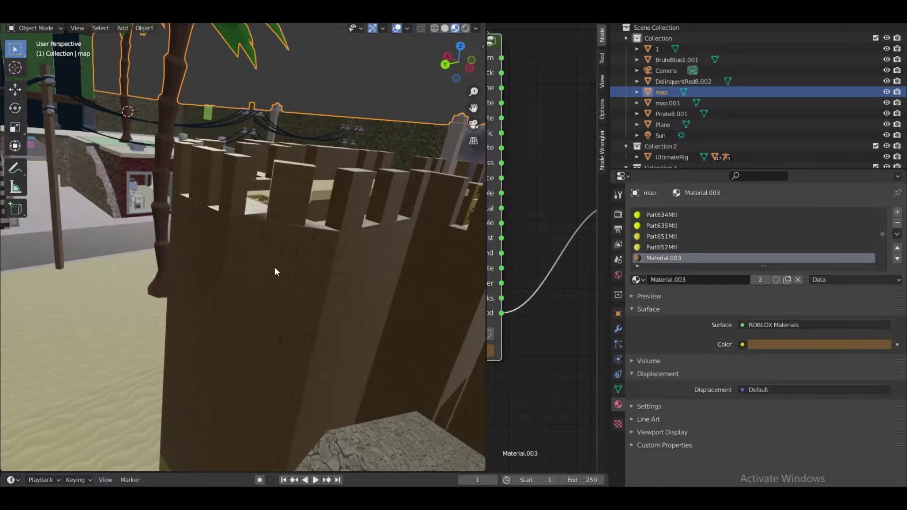
key("shift+grave")
key("w")
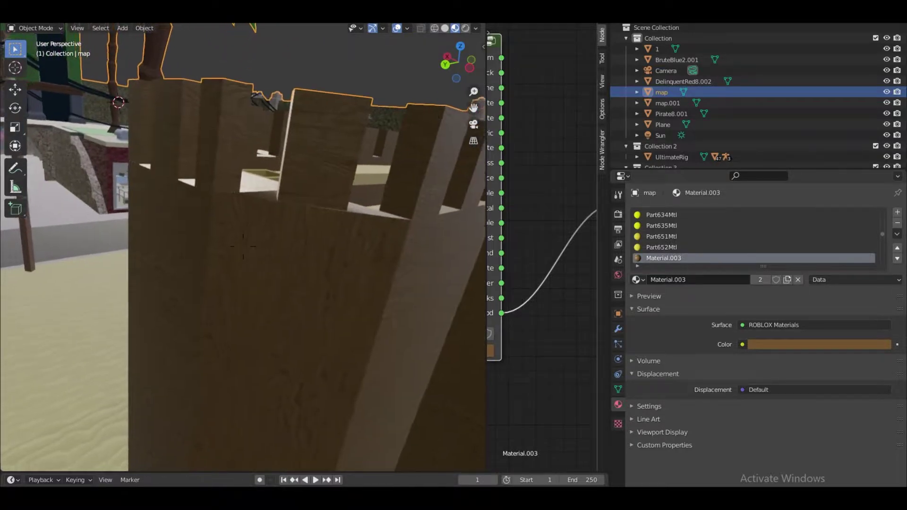
key("w")
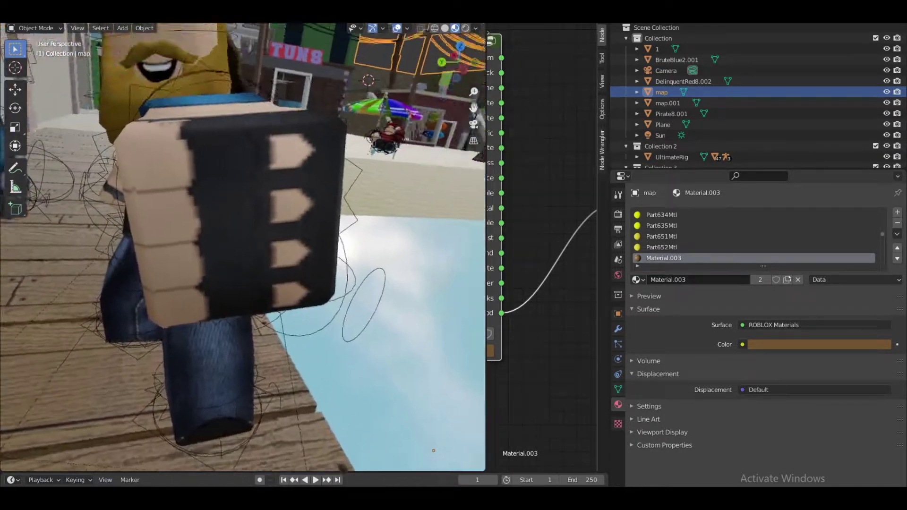
key("w")
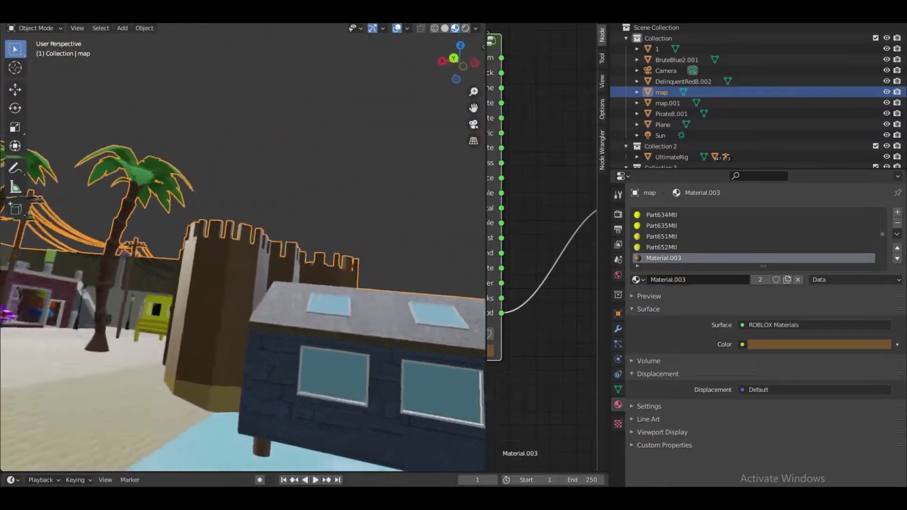
Step: Give the castle wall its own copy of the material and connect the ROBLOX Materials node's Sand output to Surface
key("s")
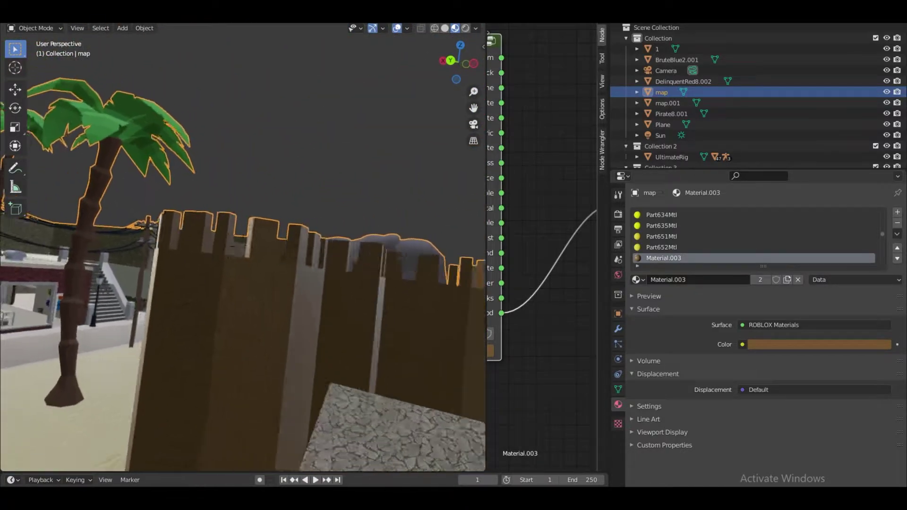
left_click(243, 246)
key("Tab")
left_click(245, 244)
key("Tab")
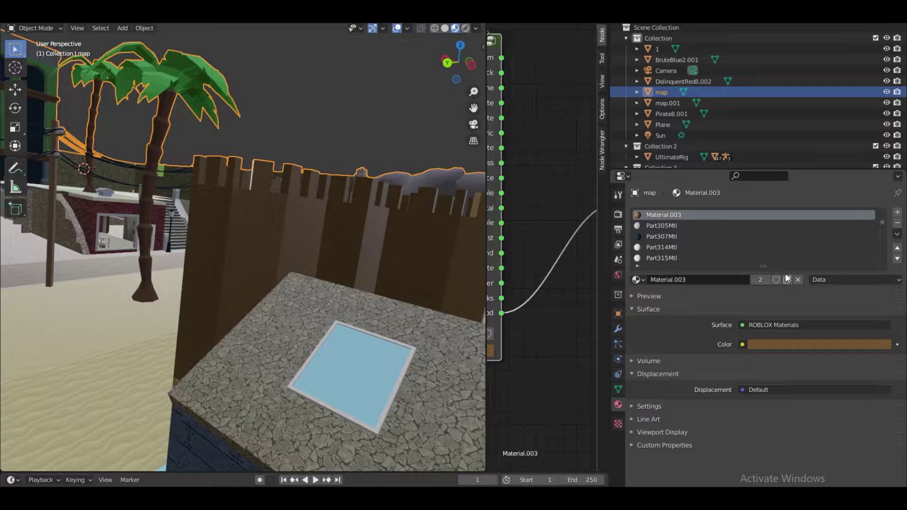
left_click_drag(485, 331, 334, 321)
left_click_drag(539, 205, 501, 200)
left_click_drag(540, 204, 408, 158)
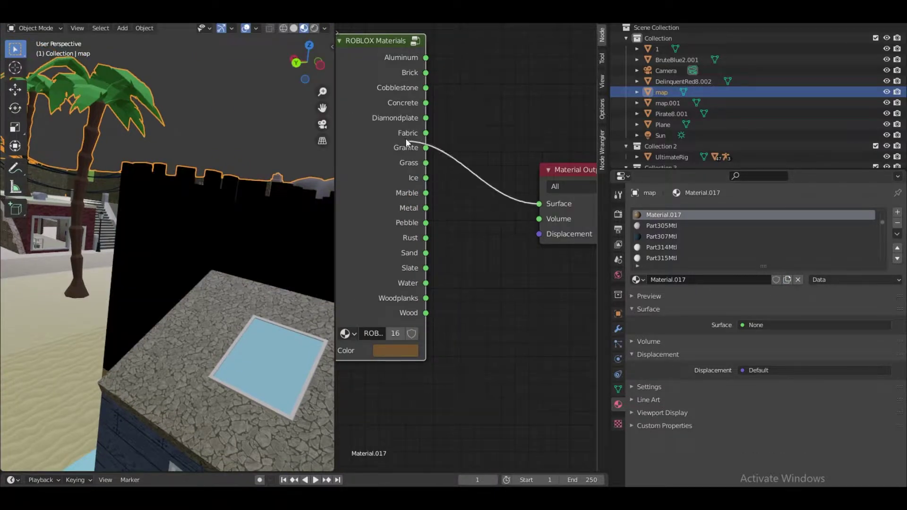
Step: Brighten the castle's Sand material color to a golden tan, checking it in rendered shading before returning to material preview
left_click(409, 350)
left_click_drag(425, 251, 408, 228)
left_click_drag(491, 207, 491, 163)
left_click_drag(408, 228, 417, 228)
key("z")
left_click(203, 266)
left_click(407, 350)
left_click_drag(490, 162, 492, 172)
left_click_drag(416, 228, 398, 236)
key("z")
left_click(264, 284)
Step: Give the blue house's roof its own material copy and connect the ROBLOX Materials node's Metal output to Surface
key("shift+grave")
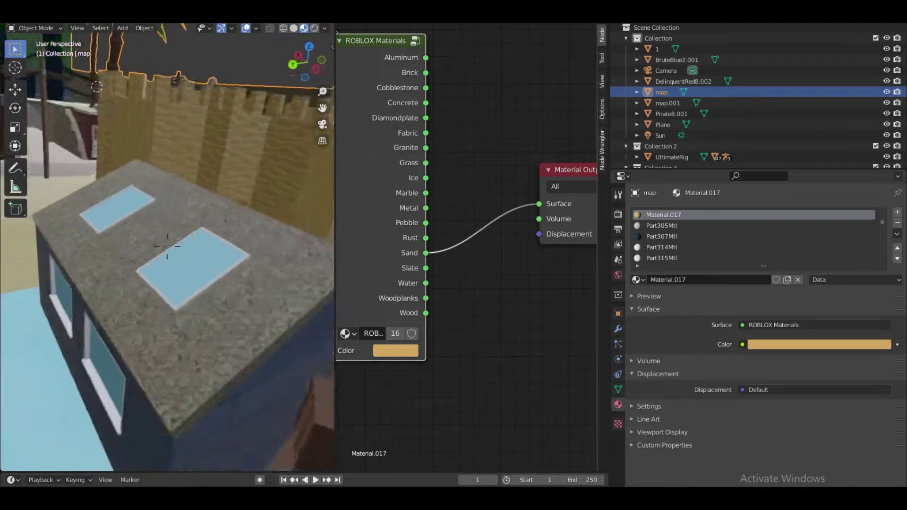
key("w")
left_click(211, 273)
key("Tab")
left_click(221, 271)
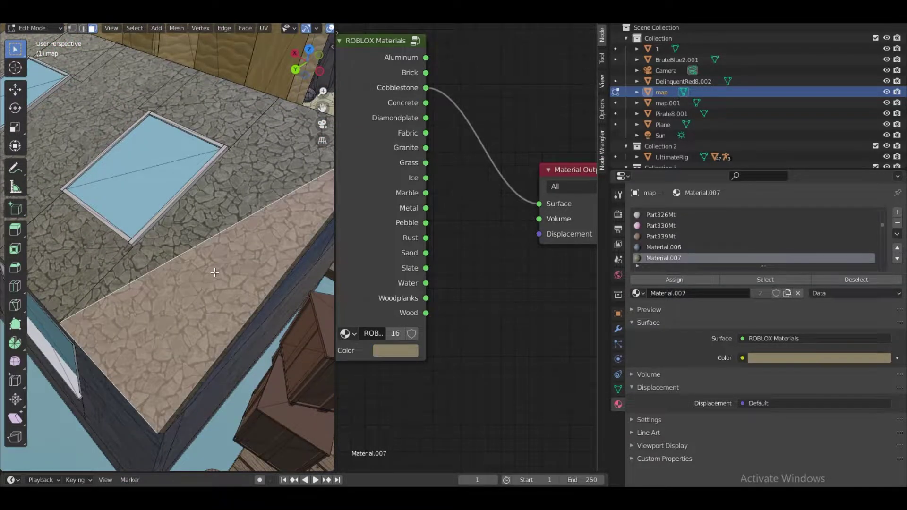
key("Tab")
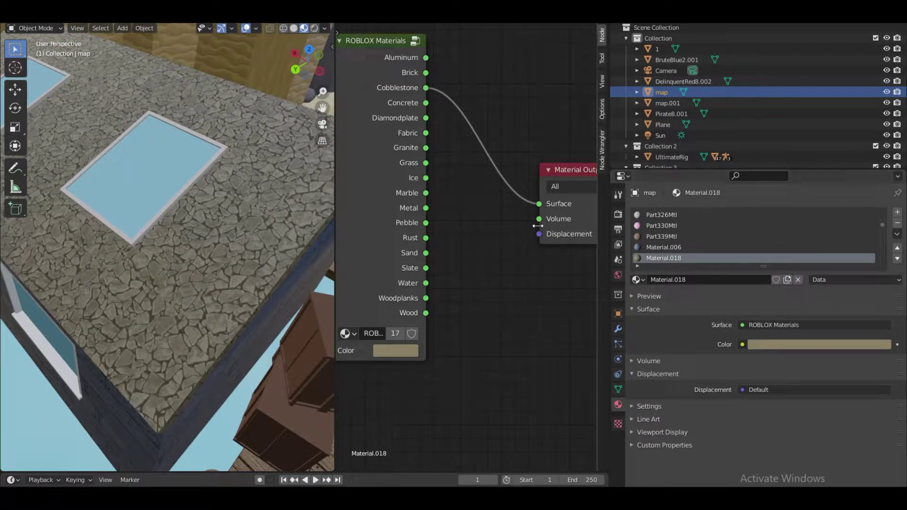
left_click_drag(538, 208, 415, 256)
left_click_drag(412, 208, 415, 208)
Step: Set the house roof's Metal material color to a muted warm gray
left_click(396, 351)
left_click(381, 356)
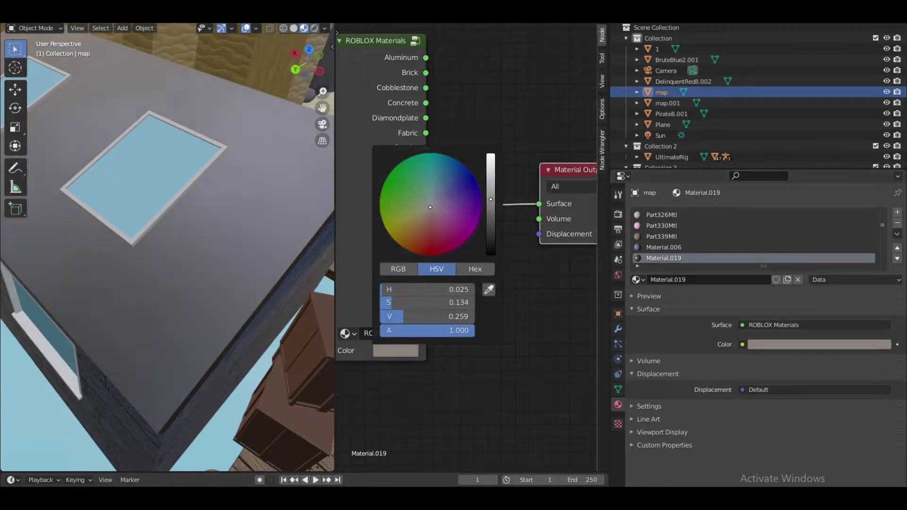
left_click_drag(497, 213, 497, 215)
Step: Walk through the retextured map to review the shops, cobblestone wall, beach, house and dock
key("shift+grave")
key("w")
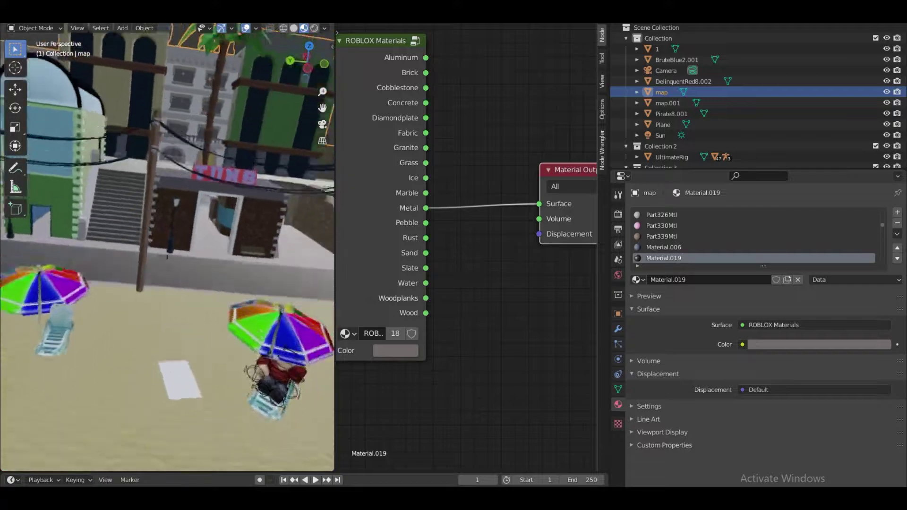
key("w")
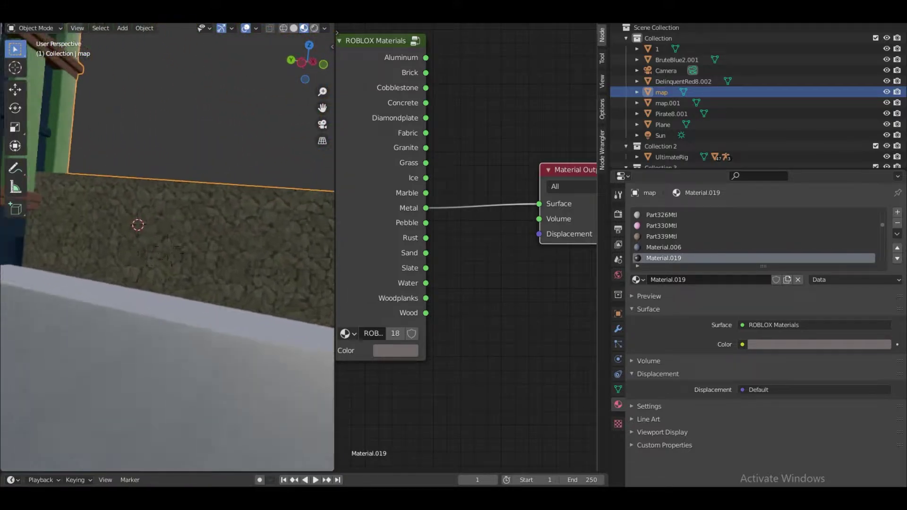
key("w")
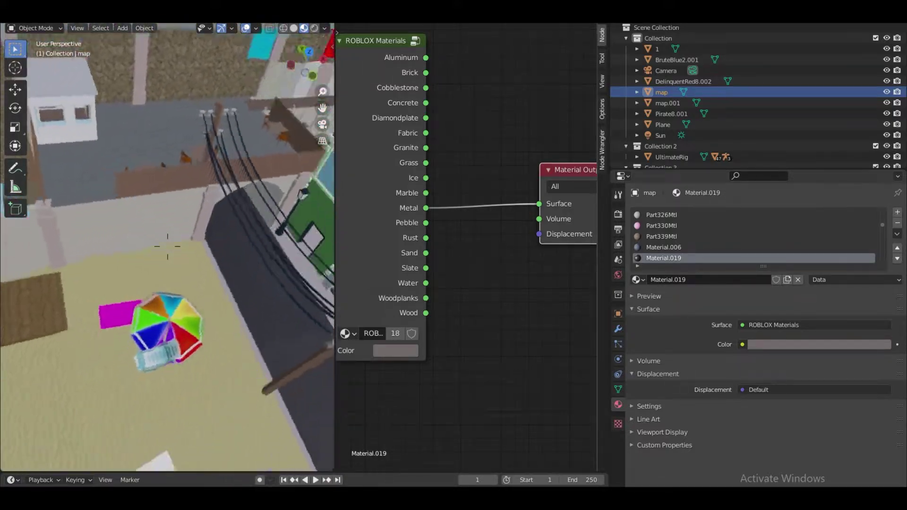
key("w")
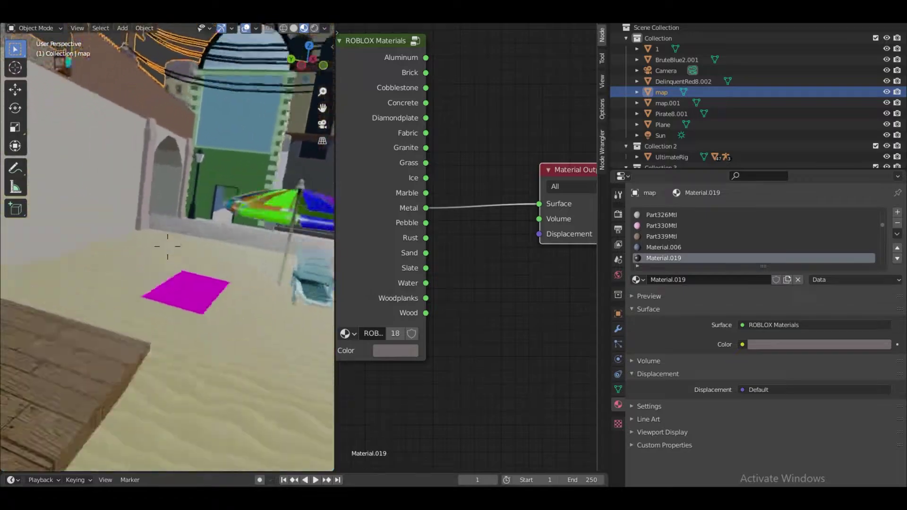
key("w")
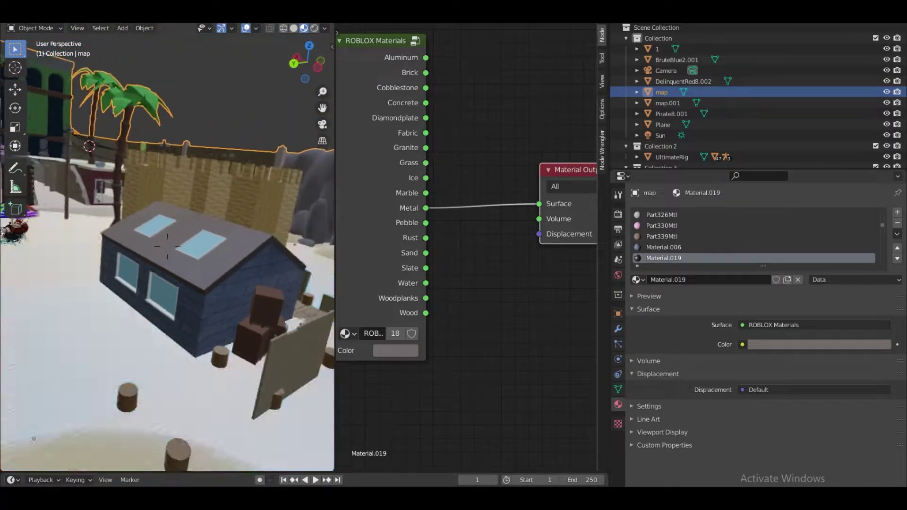
key("w")
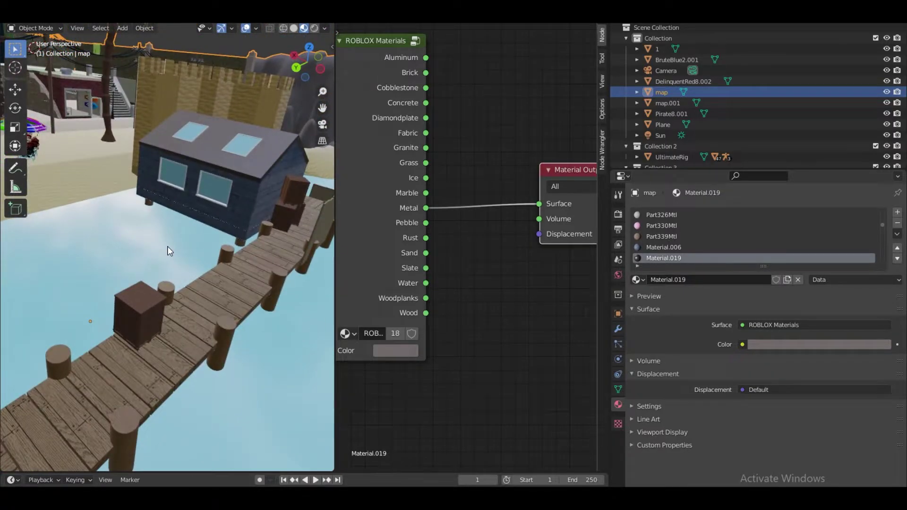
key("Escape")
Step: Inspect the characters and background buildings through the camera, and switch the viewport to rendered shading
middle_click_drag(208, 269, 98, 271, "shift")
scroll(151, 273, "up", 1)
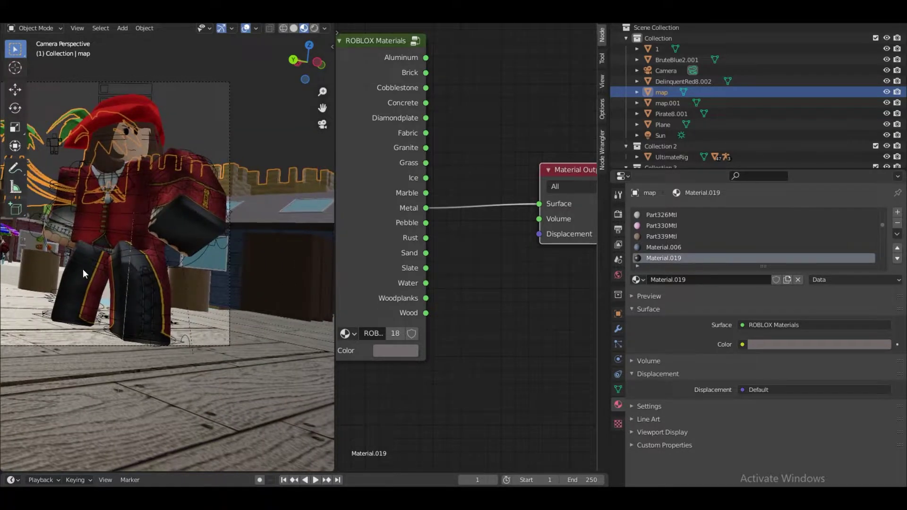
scroll(142, 267, "up", 1)
middle_click_drag(166, 263, 261, 256, "shift")
middle_click_drag(48, 287, 154, 282, "shift")
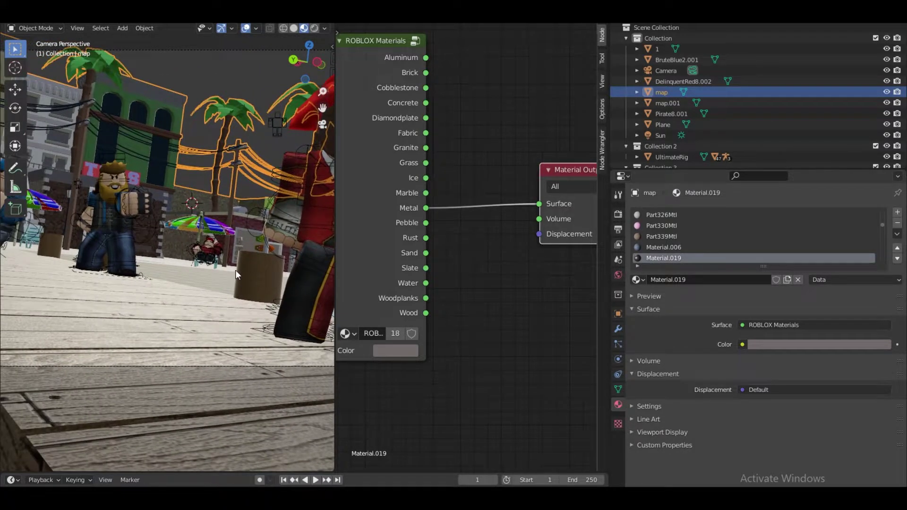
scroll(175, 270, "up", 4)
middle_click_drag(226, 247, 126, 261, "shift")
scroll(132, 269, "down", 4)
middle_click_drag(236, 275, 148, 282, "shift")
mouse_move(24, 293)
middle_mouse_down("shift")
mouse_move(98, 310)
mouse_move(170, 303)
middle_mouse_up("shift")
key("z")
left_click(144, 224)
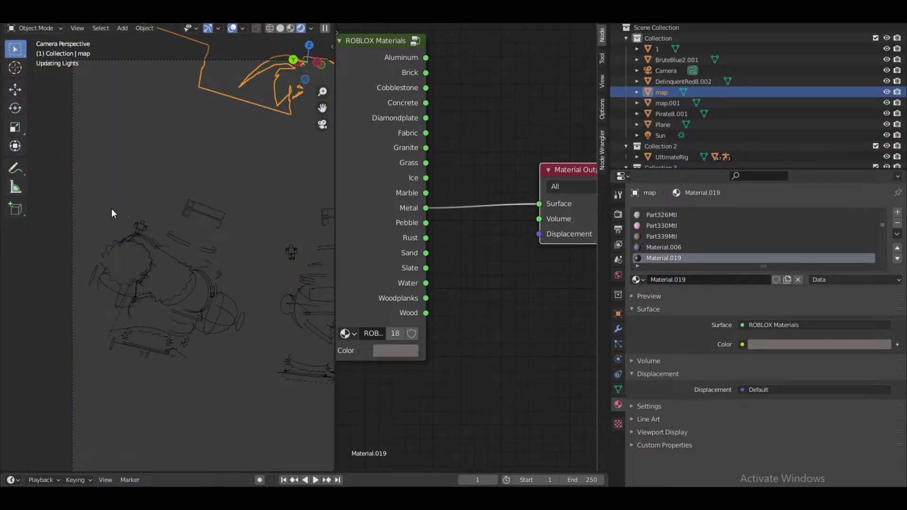
Step: Set the Alpha of the arched window's Glass8Mtl to 0.390, check it in the rendered camera view and return to material preview
key("z")
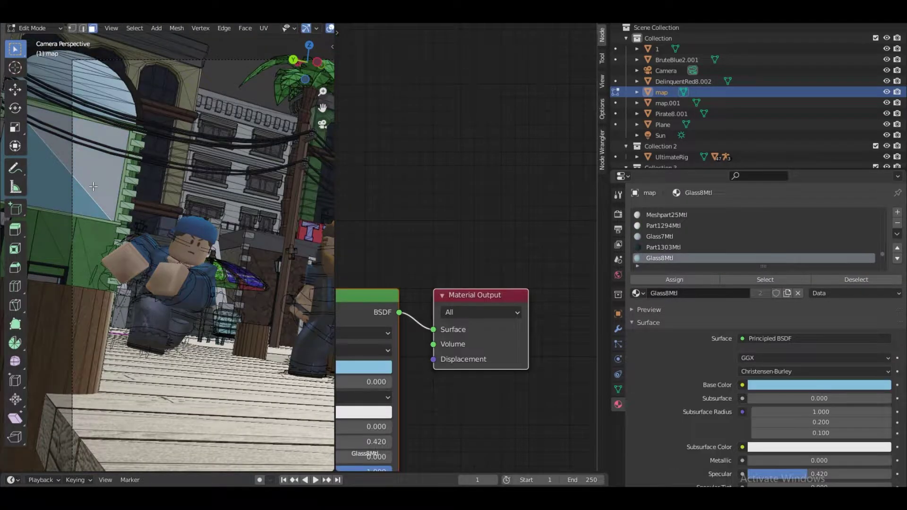
left_click(237, 216)
scroll(773, 390, "down", 10)
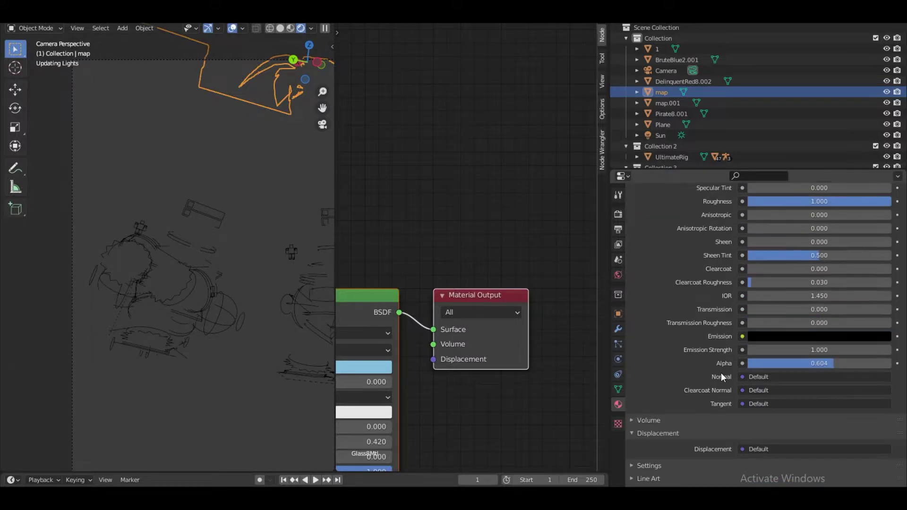
left_click_drag(833, 363, 804, 363)
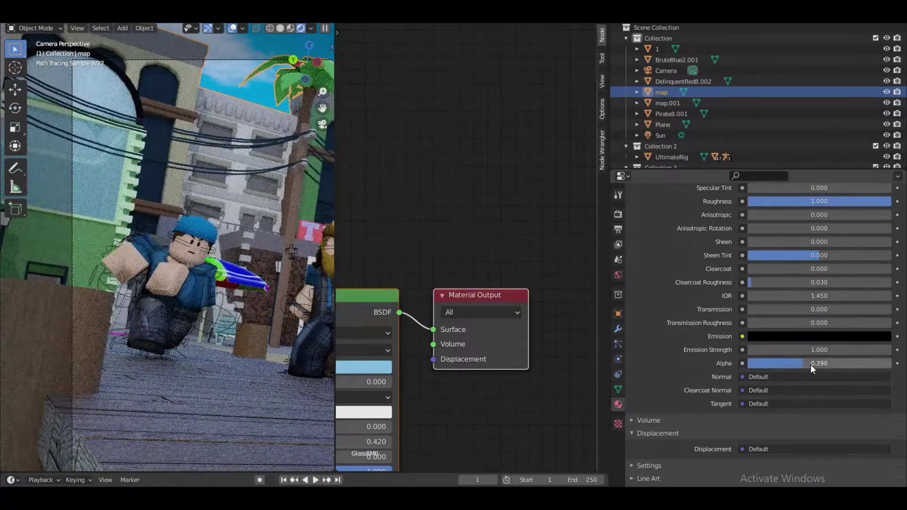
scroll(203, 333, "down", 1)
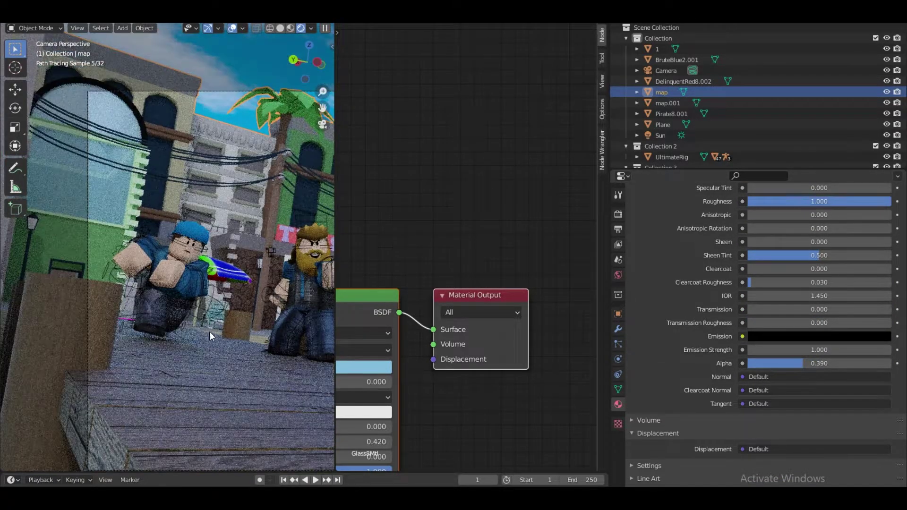
scroll(209, 331, "down", 4)
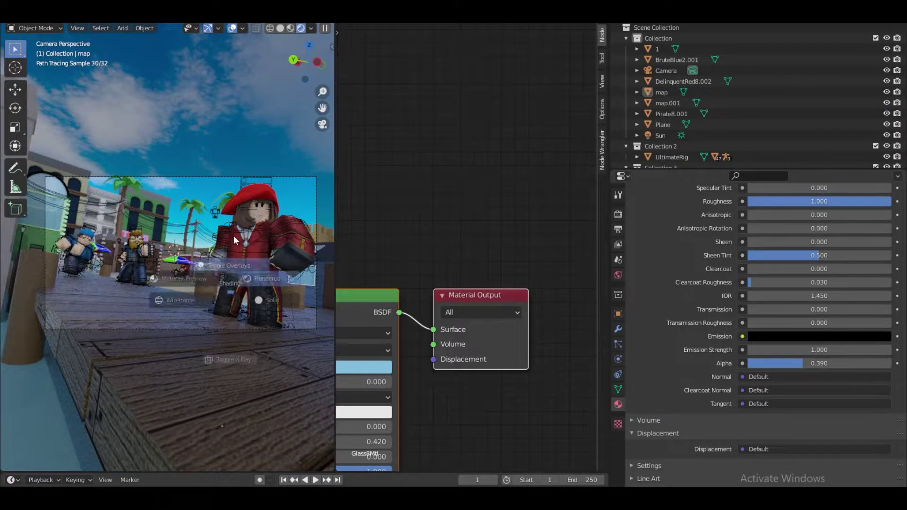
key("z")
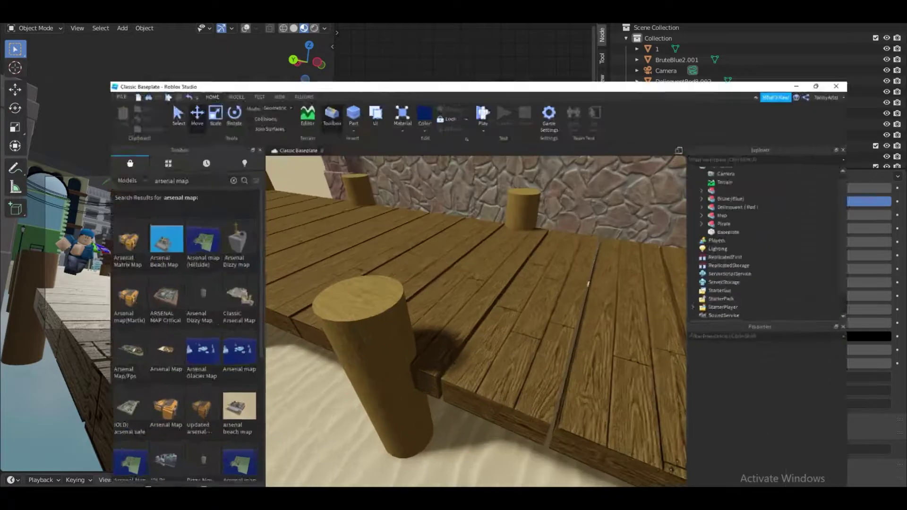
Step: Switch to Roblox Studio and delete the Map model from the baseplate, leaving the characters
scroll(432, 371, "down", 5)
right_click_drag(431, 371, 482, 248)
left_click_drag(482, 248, 408, 219)
key("Delete")
right_click_drag(407, 231, 401, 265)
scroll(428, 286, "up", 6)
scroll(402, 265, "up", 2)
scroll(331, 258, "down", 3)
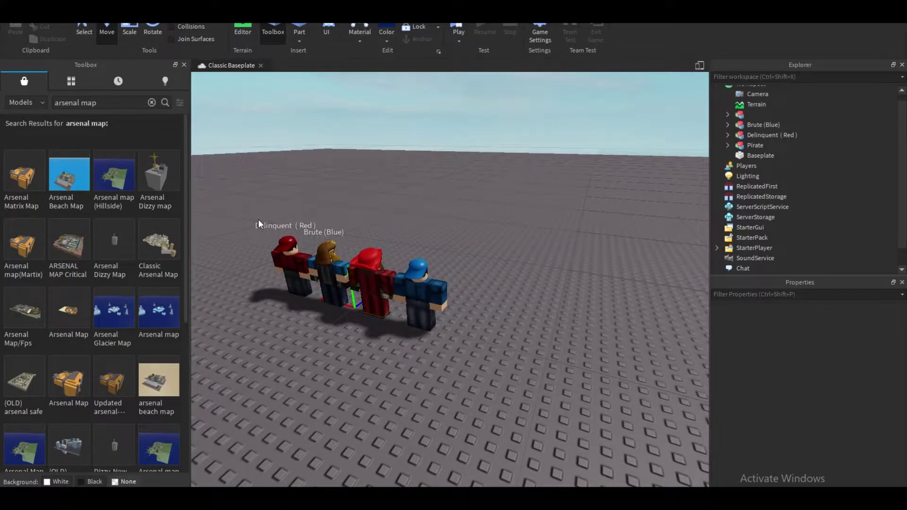
Step: Select the row of characters together, move them aside on the baseplate and deselect them
left_click_drag(257, 222, 472, 346)
left_click_drag(348, 282, 430, 196)
left_click(405, 302)
right_click_drag(405, 302, 347, 260)
Step: Search the model library for "arsenal guns" and browse the results for suitable weapons
key("BackSpace")
key("BackSpace")
key("BackSpace")
type("guns")
key("Return")
right_click_drag(532, 238, 402, 258)
key("w")
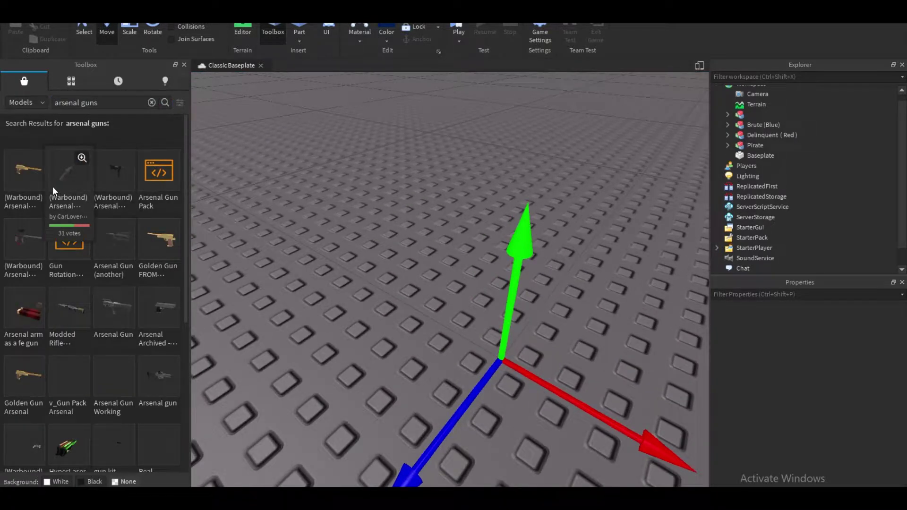
key("d")
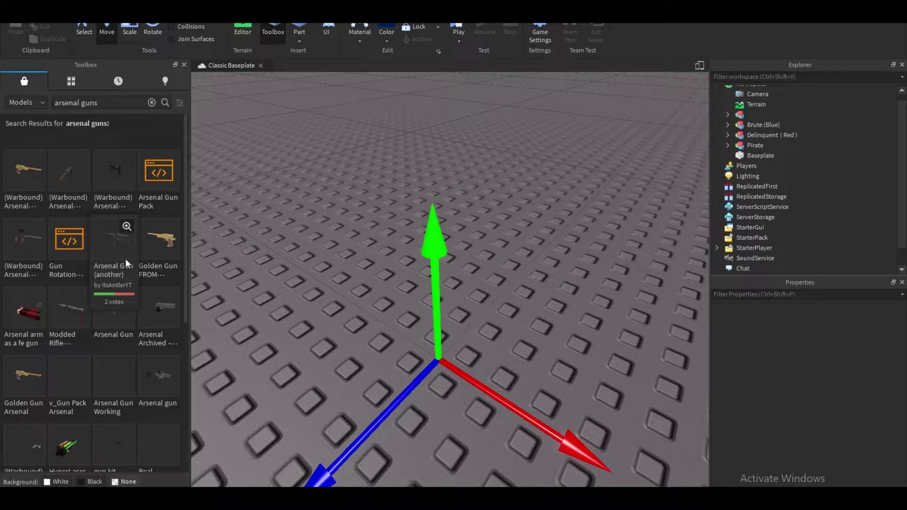
scroll(95, 323, "down", 3)
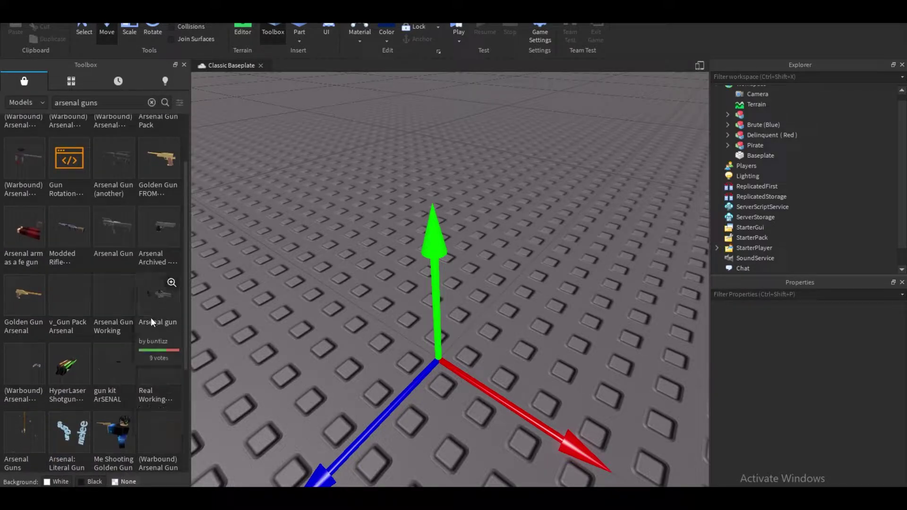
scroll(99, 319, "down", 3)
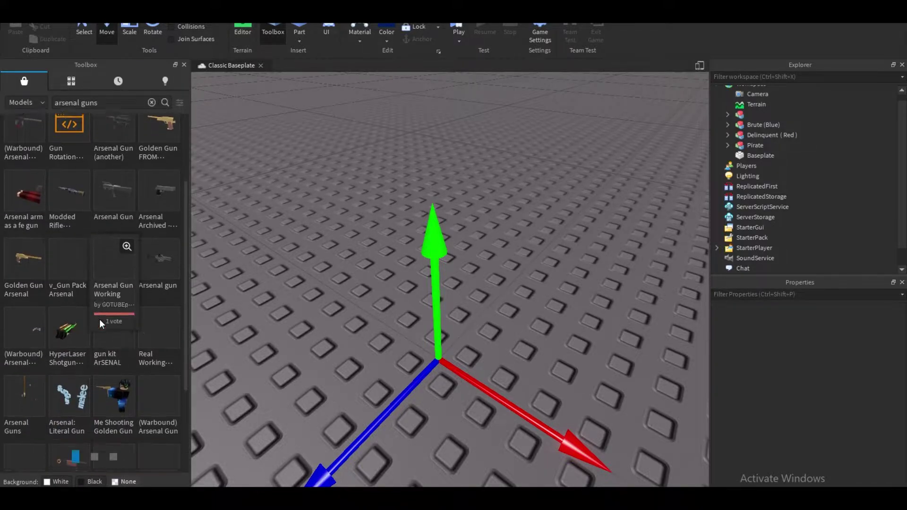
scroll(78, 336, "up", 5)
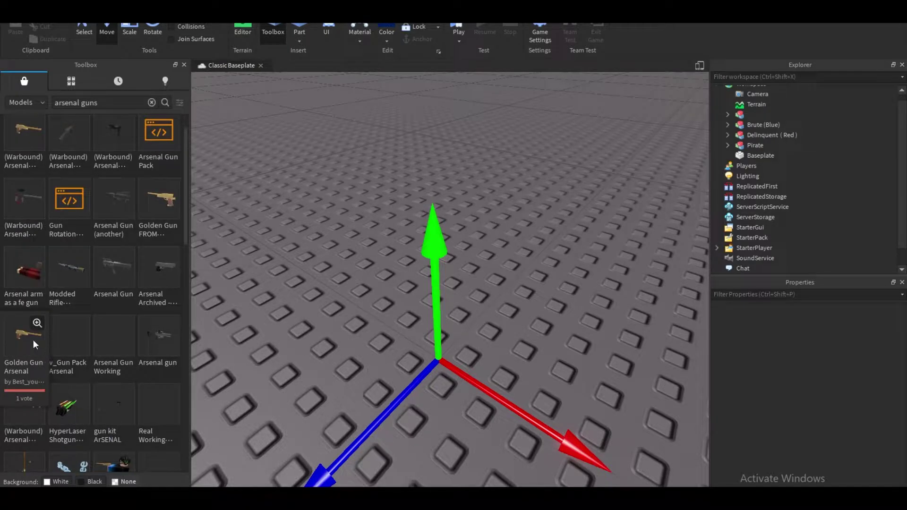
Step: Insert the Golden Gun onto the baseplate and group it into a model
left_click_drag(309, 296, 409, 360)
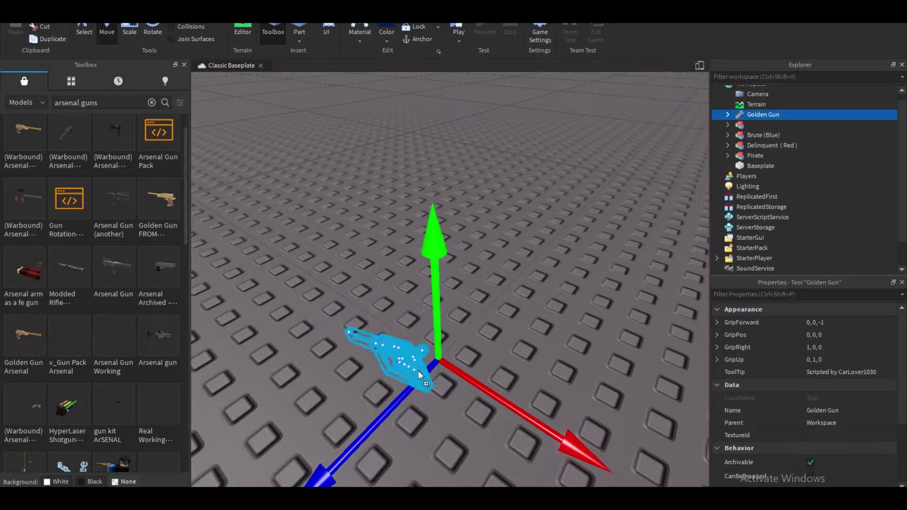
key("ctrl+g")
right_click_drag(469, 387, 469, 388)
key("w")
key("s")
left_click_drag(365, 262, 366, 263)
left_click(388, 316)
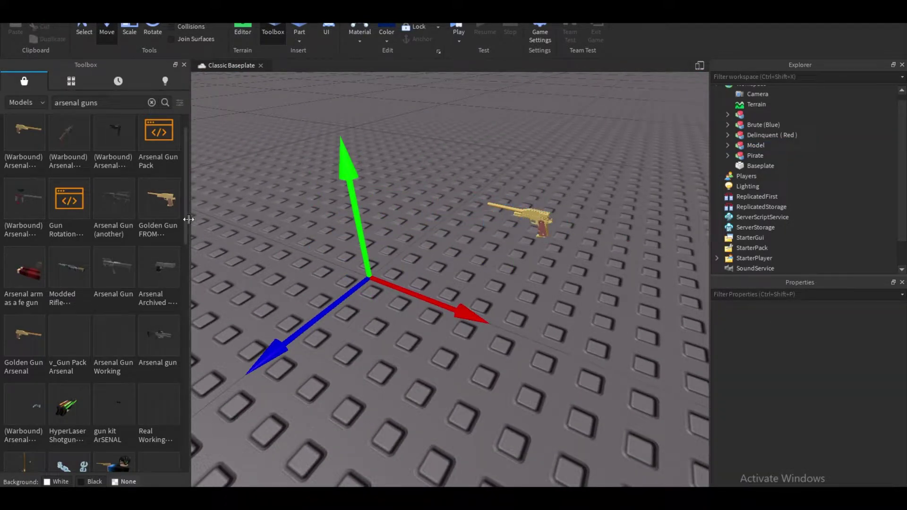
Step: Place the gray Arsenal Archived pistol beside the golden gun and group it into a model
left_click_drag(164, 292, 430, 266)
key("ctrl+g")
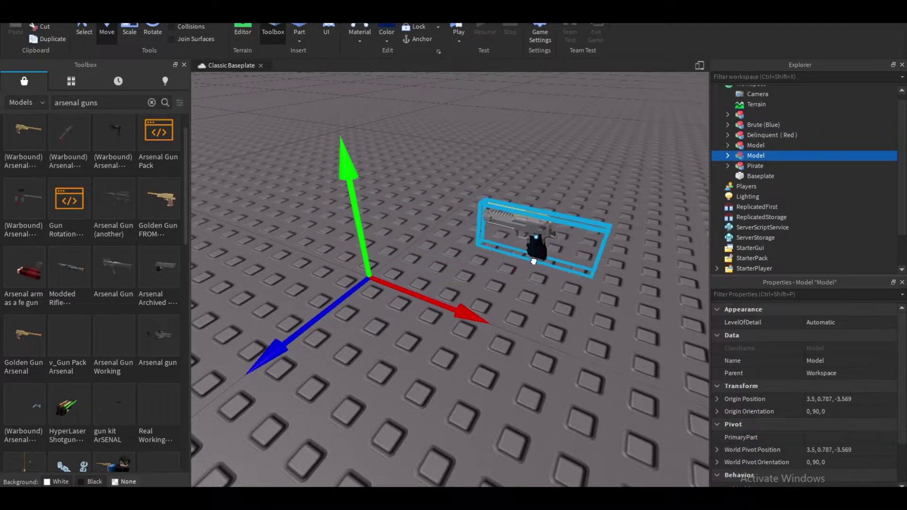
left_click(220, 261)
Step: Browse further through the "arsenal guns" results for more weapon models
scroll(114, 233, "down", 3)
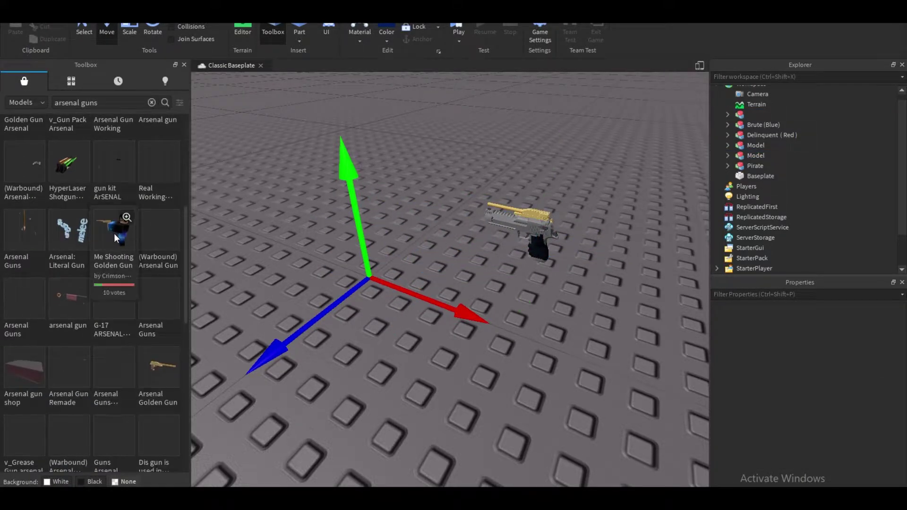
scroll(122, 253, "down", 2)
scroll(166, 387, "down", 2)
scroll(76, 392, "down", 2)
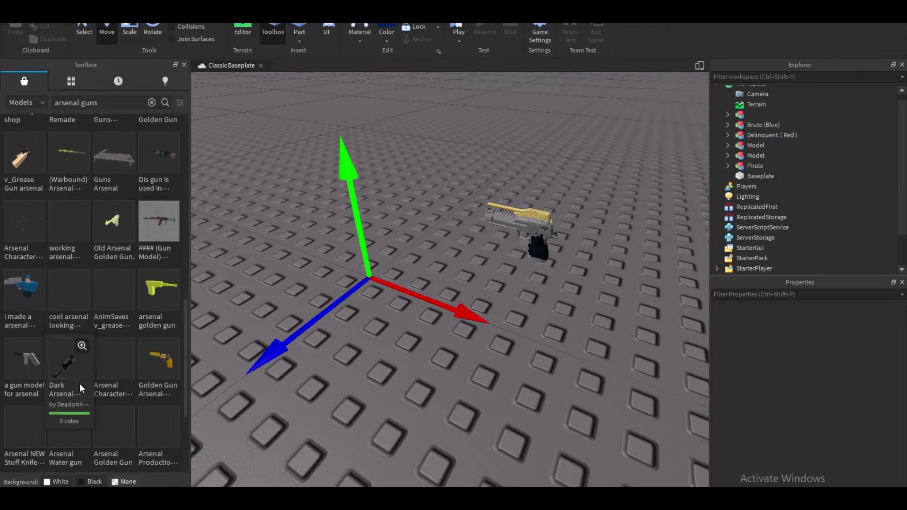
scroll(73, 212, "down", 2)
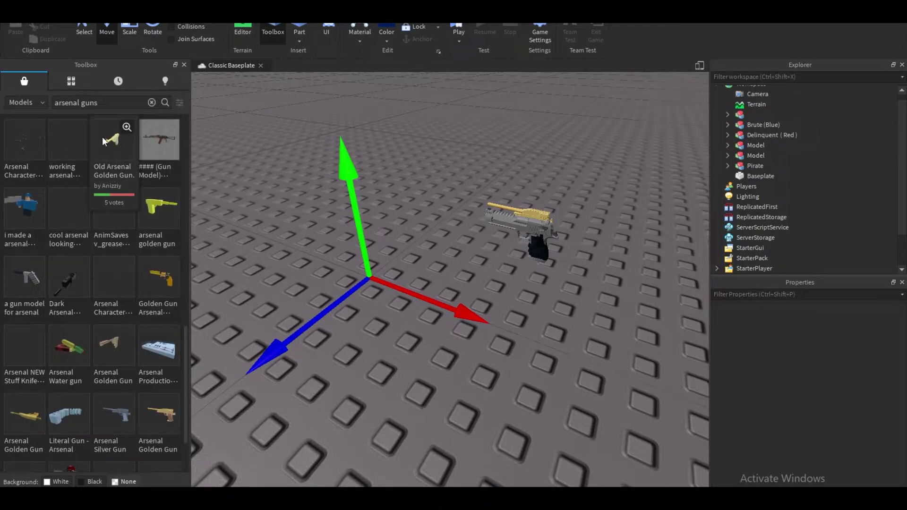
scroll(132, 140, "down", 5)
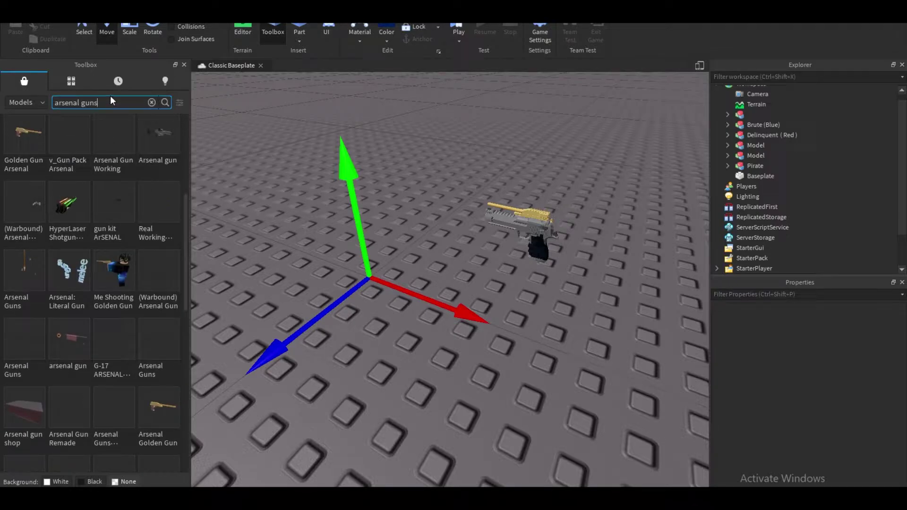
Step: Search the model library for "arsenal rpg" and insert the v_RPG ARSENAL model onto the baseplate
key("BackSpace")
key("BackSpace")
key("BackSpace")
key("BackSpace")
type("rpg")
key("Return")
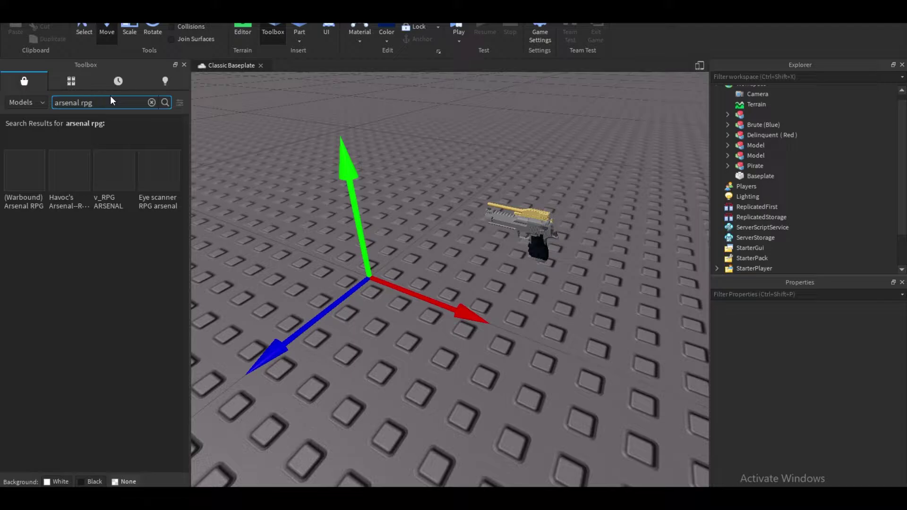
left_click_drag(117, 188, 395, 330)
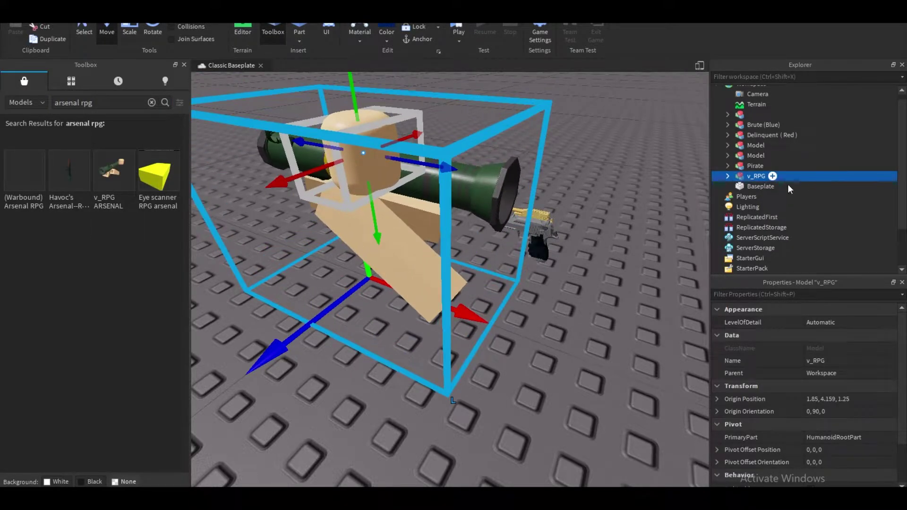
Step: Delete the Left Arm, Right Arm, Joint and HumanoidRootPart from the v_RPG model, keeping only the launcher parts
left_click(729, 176)
left_click(764, 205)
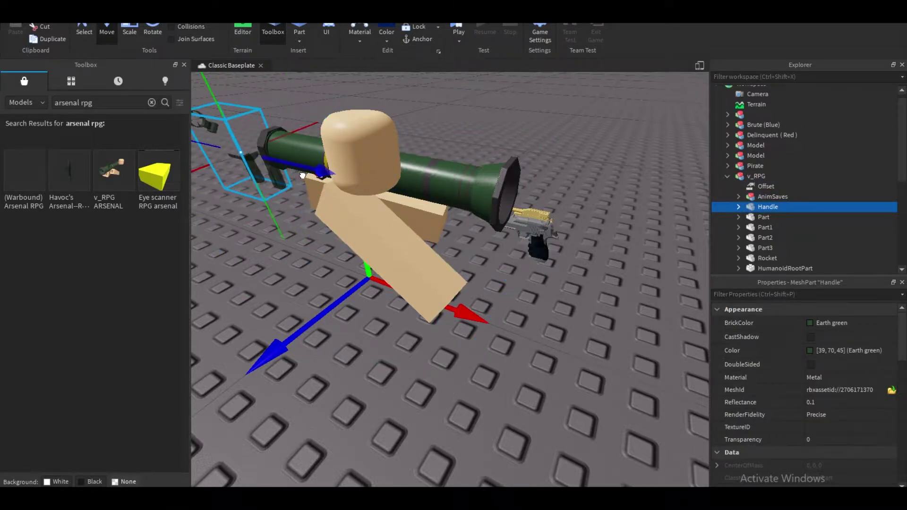
scroll(763, 227, "down", 2)
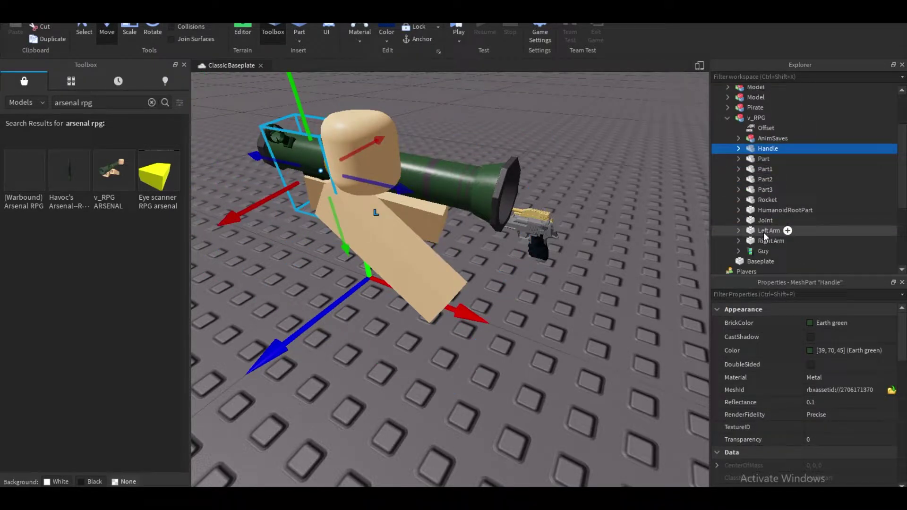
left_click(768, 242)
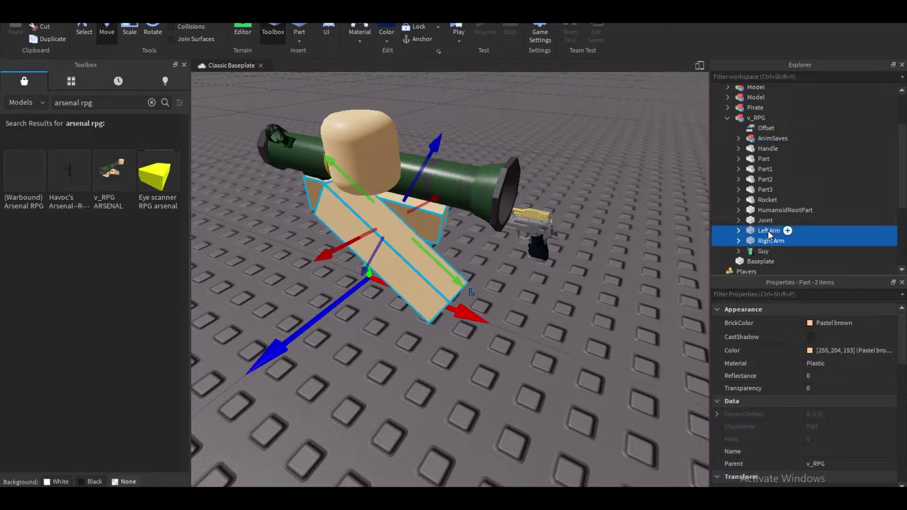
key("Delete")
left_click(756, 118)
key("f")
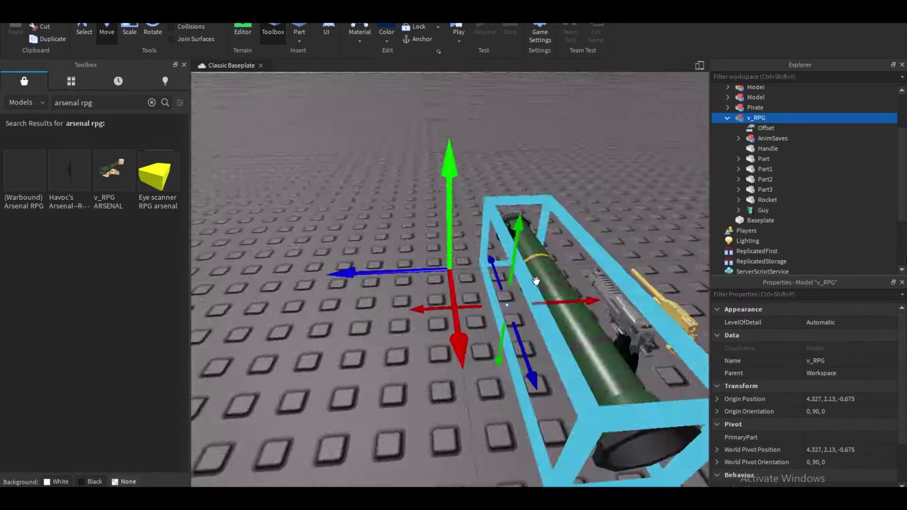
Step: Group the RPG and both pistols into one model and begin exporting that model
left_click_drag(307, 239, 522, 419)
key("ctrl+g")
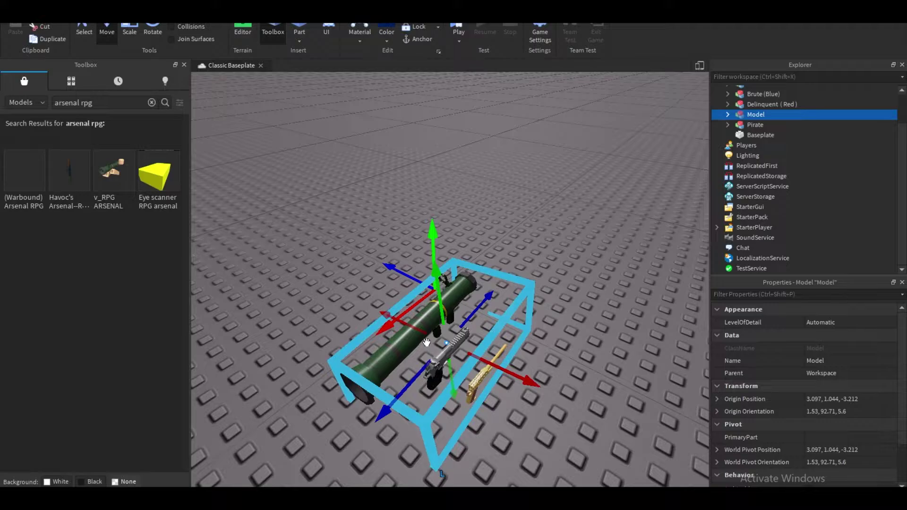
left_click_drag(428, 363, 413, 312)
right_click(755, 118)
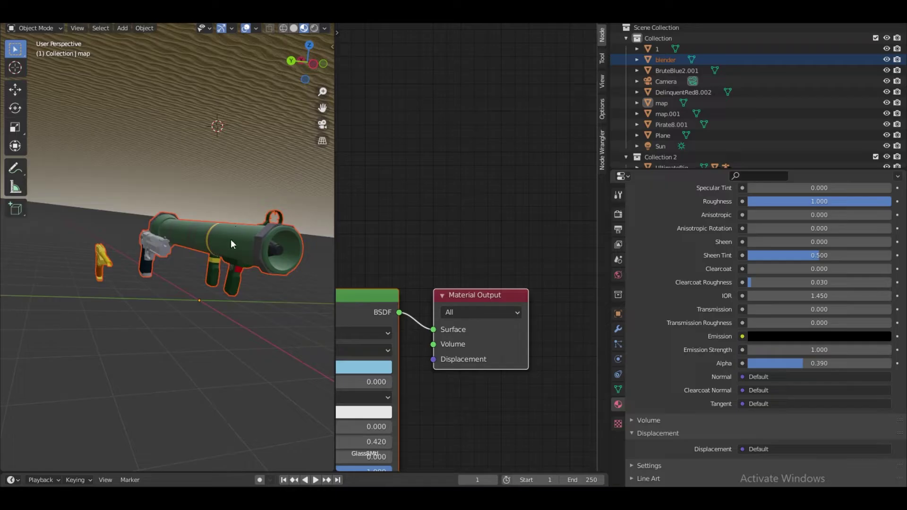
Step: In Blender, open the imported guns mesh in Edit Mode with wireframe display and clear its selection
mouse_move(231, 239)
middle_mouse_down()
mouse_move(203, 247)
mouse_move(242, 252)
middle_mouse_up()
left_click(220, 242)
key("Tab")
key("z")
left_click(138, 256)
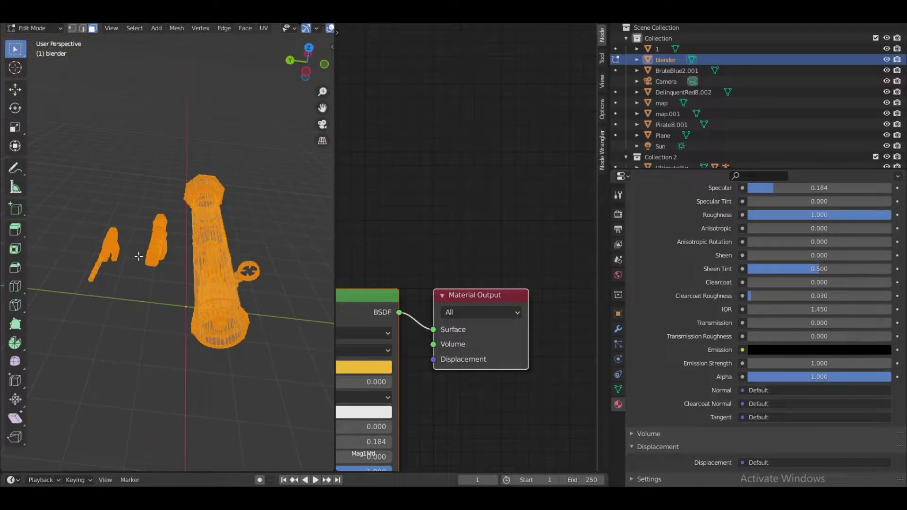
key("alt+a")
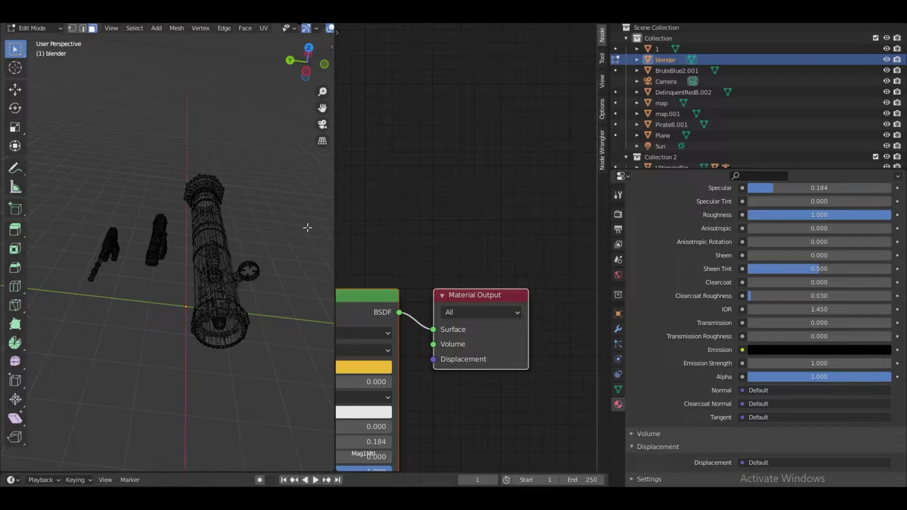
key("a")
key("alt+a")
Step: Circle-select all of the RPG's geometry and separate the selection into its own object
key("c")
scroll(246, 265, "up", 5)
mouse_move(253, 298)
left_mouse_down()
mouse_move(228, 337)
mouse_move(237, 240)
mouse_move(226, 180)
left_mouse_up()
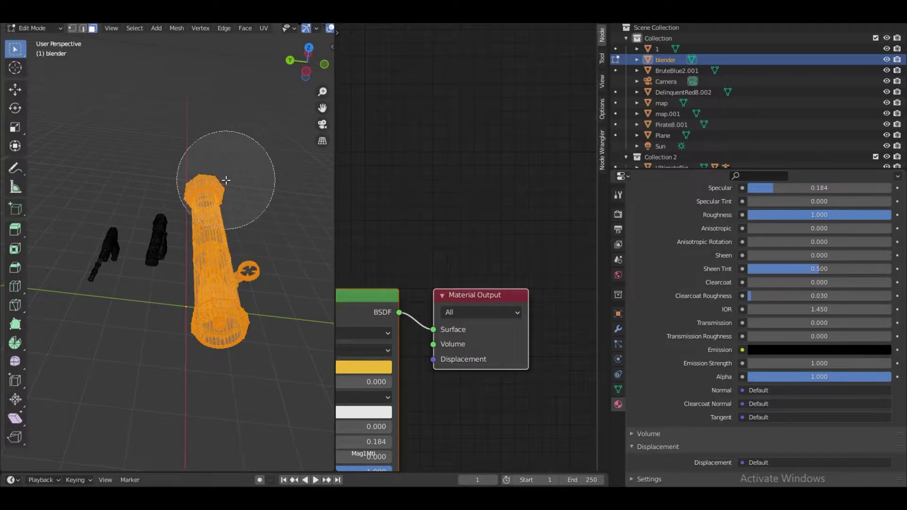
right_click(235, 190)
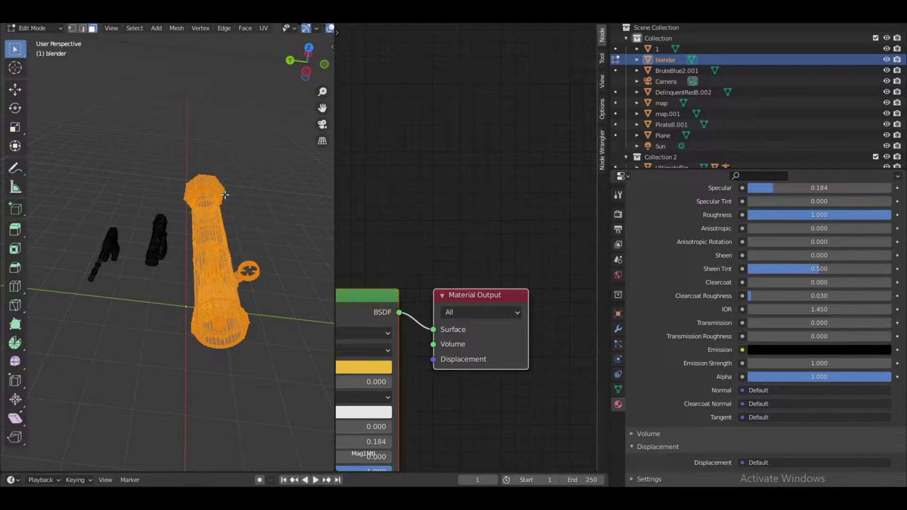
key("c")
right_click(178, 154)
key("p")
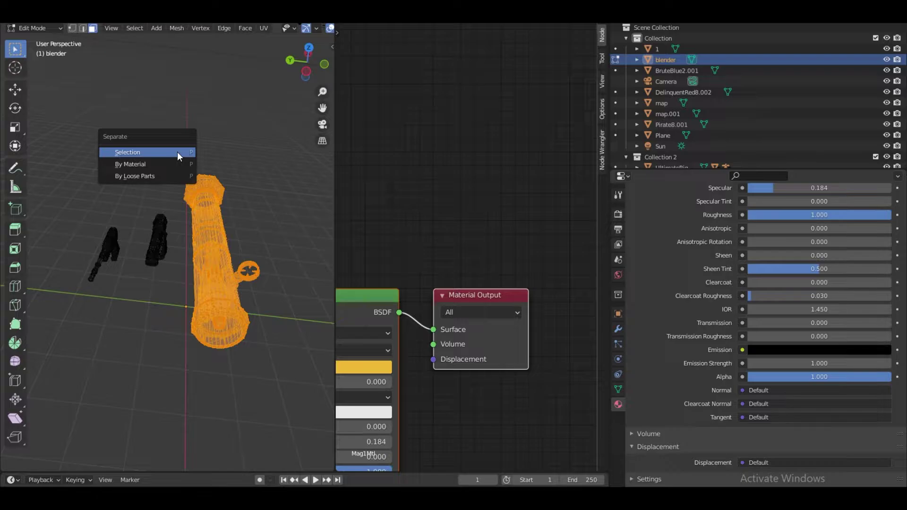
left_click(178, 152)
key("Tab")
left_click(212, 205)
key("r")
key("r")
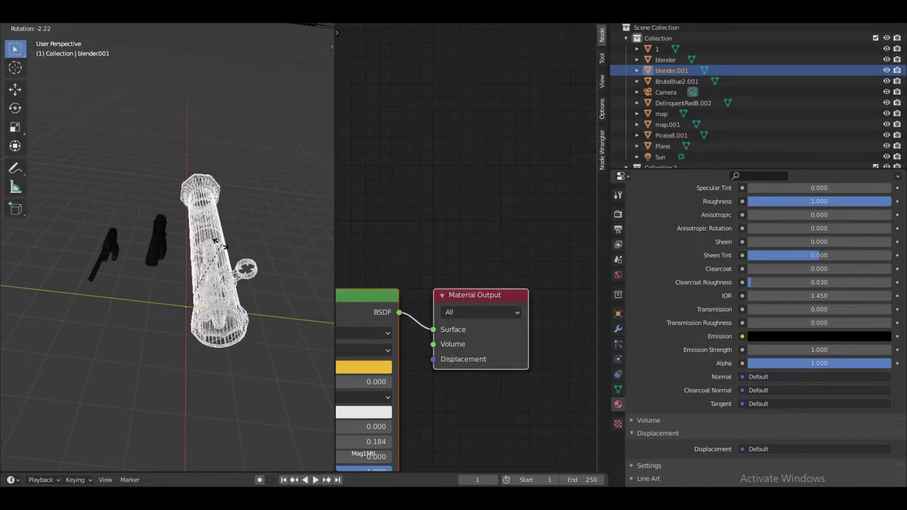
right_click(217, 259)
Step: Circle-select the gray pistol's geometry in the remaining guns mesh and separate it into its own object
left_click(159, 243)
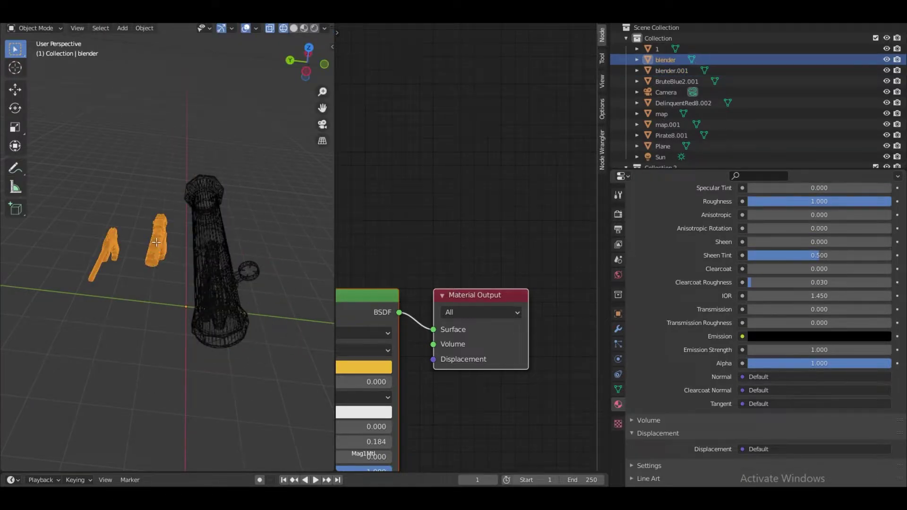
key("Tab")
key("c")
scroll(172, 213, "up", 5)
mouse_move(172, 213)
left_mouse_down()
mouse_move(158, 202)
mouse_move(158, 259)
left_mouse_up()
right_click(158, 260)
key("p")
left_click(158, 260)
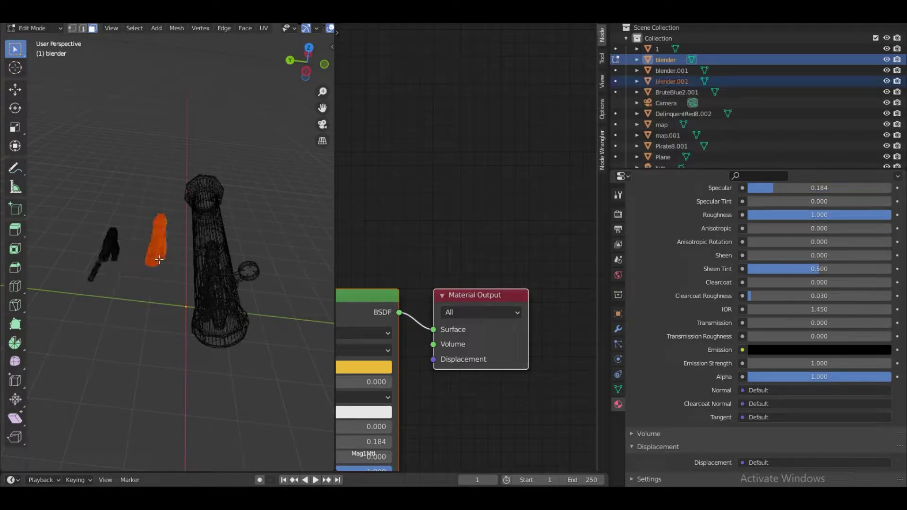
key("Tab")
Step: Snap the 3D cursor to the underside of the gray pistol's grip using the selected bottom geometry
left_click(163, 243)
middle_click_drag(179, 277, 102, 229)
scroll(106, 250, "up", 4)
middle_click_drag(189, 212, 175, 236)
key("Tab")
left_click(167, 246)
key("shift+z")
key("shift+grave")
key("w")
scroll(167, 246, "up", 2)
left_click(172, 265)
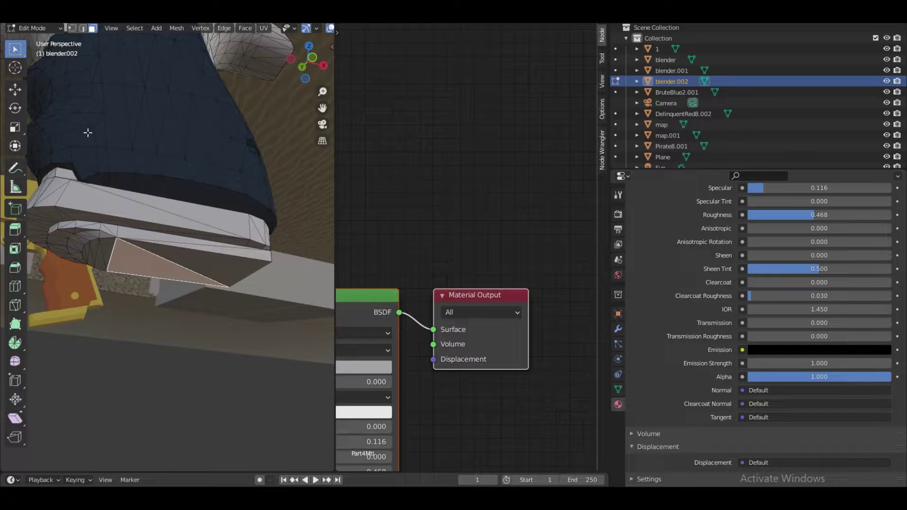
left_click(83, 28)
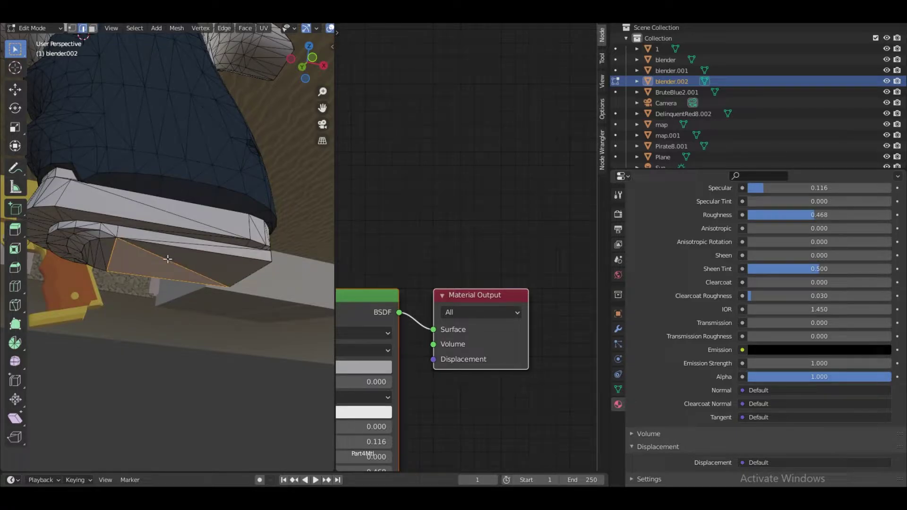
key("shift+s")
left_click(245, 318)
key("Tab")
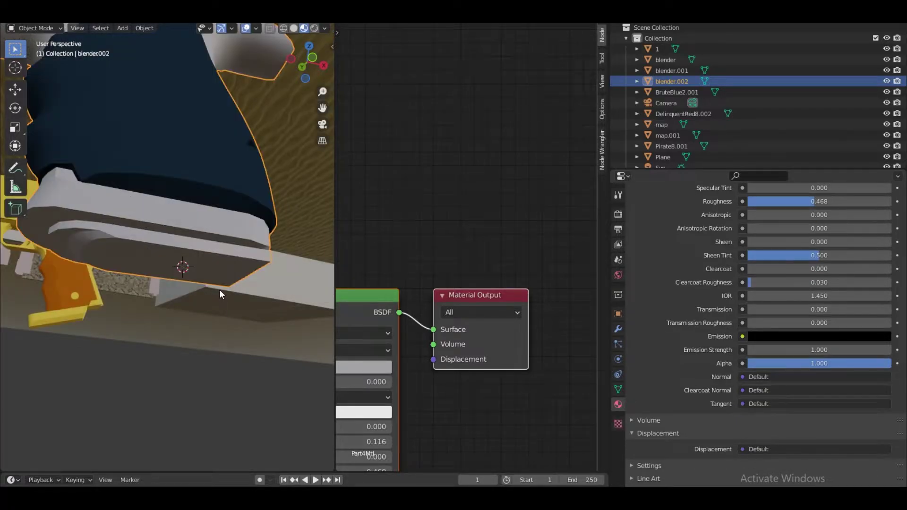
Step: Set the gray pistol's origin to the 3D cursor and widen the 3D viewport
scroll(221, 296, "down", 4)
middle_click_drag(221, 296, 220, 305)
left_click(144, 28)
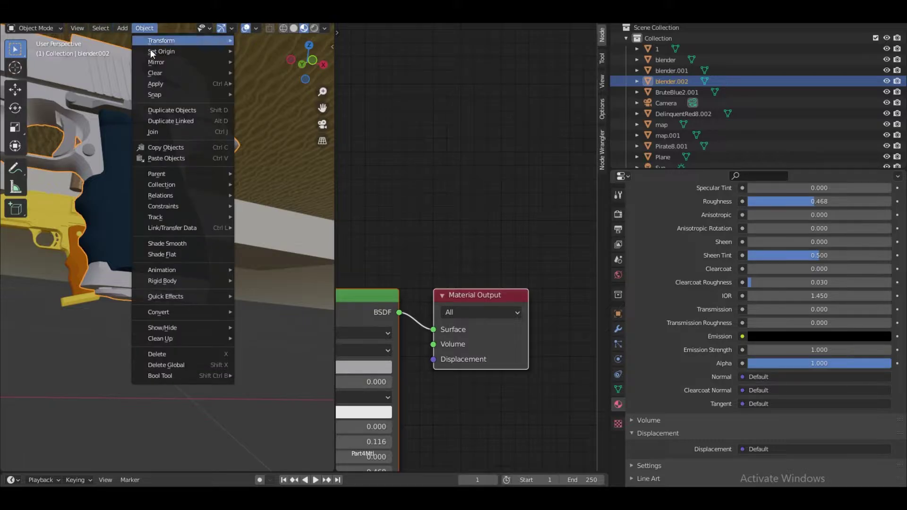
mouse_move(189, 51)
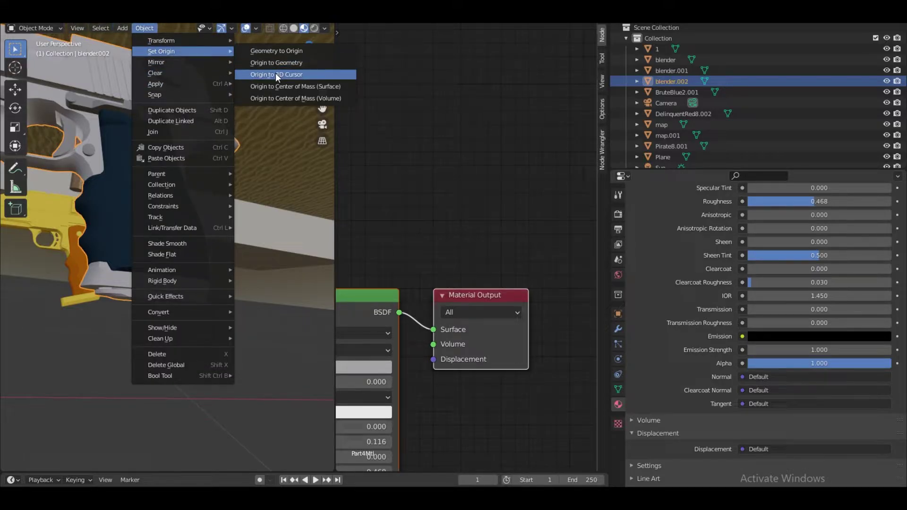
left_click(276, 72)
left_click_drag(336, 175, 579, 194)
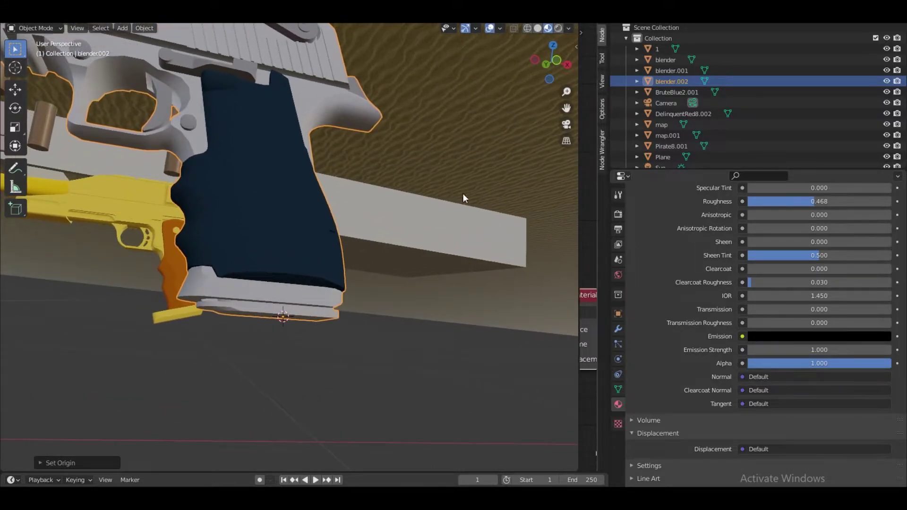
Step: Snap the 3D cursor to an edge under the golden gun's grip and set the gun's origin to the 3D cursor
left_click(171, 318)
scroll(171, 318, "up", 1)
middle_click_drag(331, 272, 289, 251)
scroll(290, 251, "up", 2)
key("Tab")
left_click(291, 252)
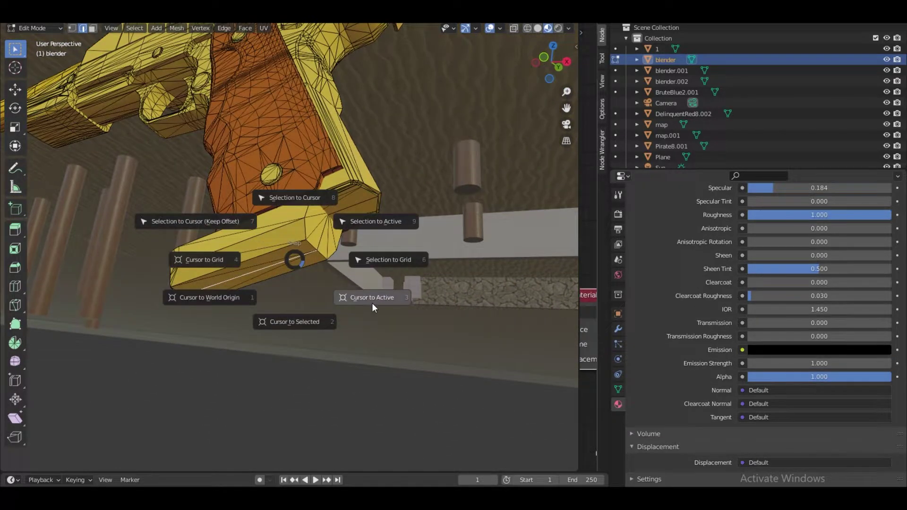
key("Tab")
left_click(144, 28)
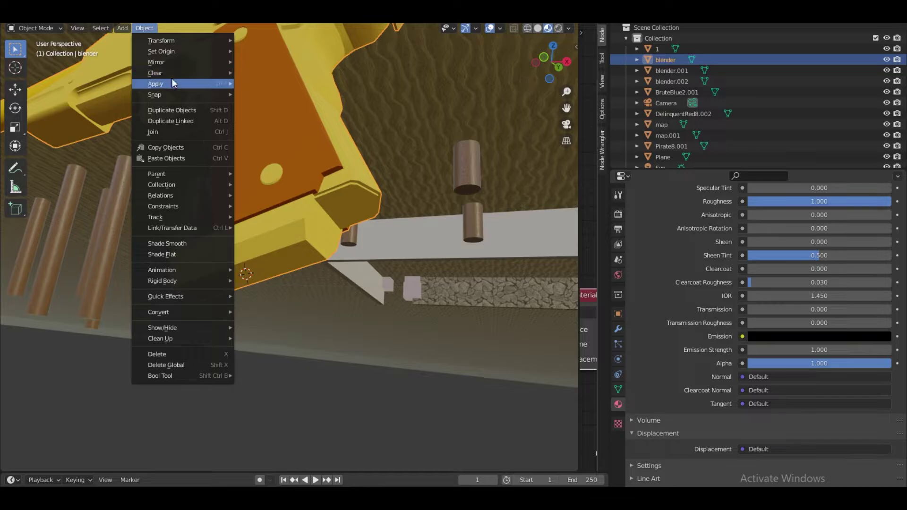
mouse_move(195, 50)
left_click(284, 73)
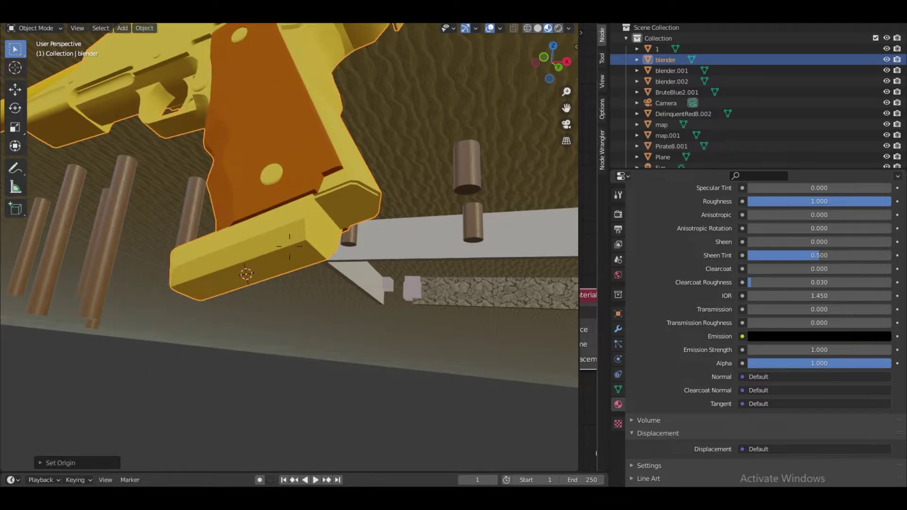
Step: Open the RPG mesh in Edit Mode and select a lengthwise edge on the underside of its tube
key("shift+grave")
left_click(290, 246)
left_click(298, 243)
key("Tab")
left_click(328, 253)
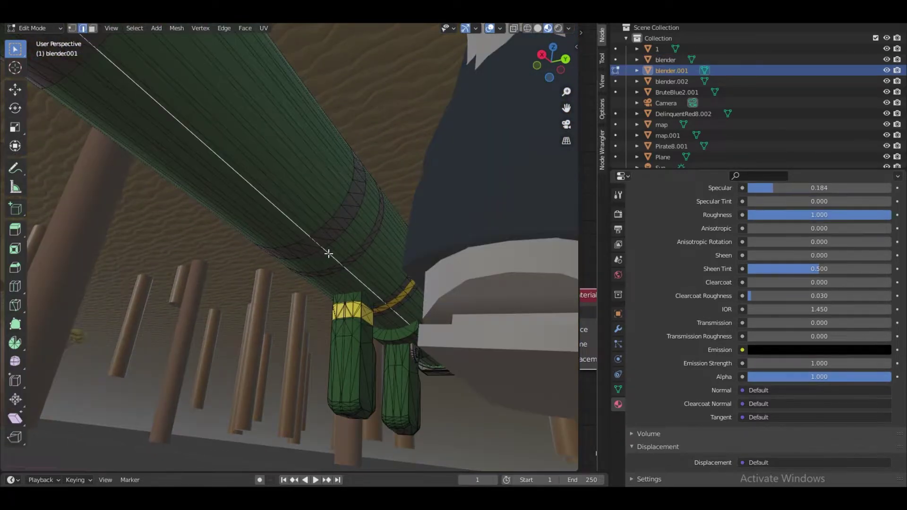
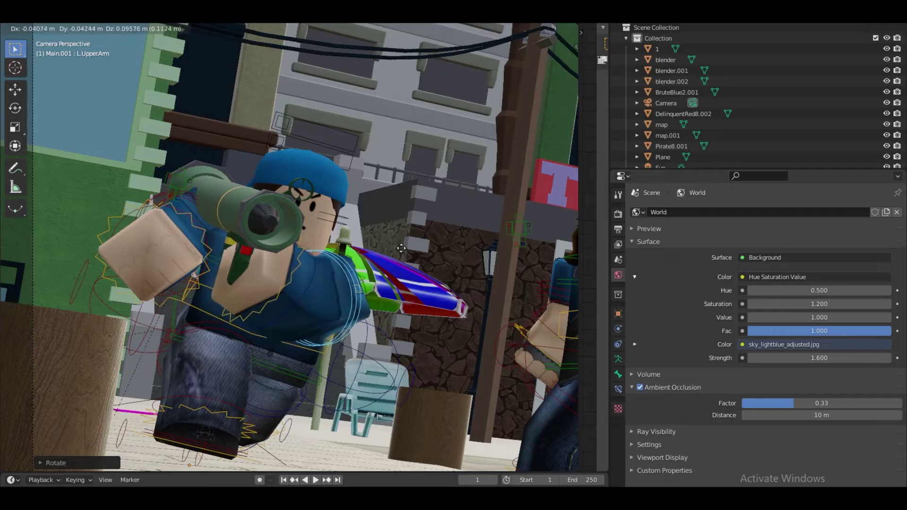
Step: Rotate the blue-hatted character's arm bones so that both arms hold the RPG on the shoulder
key("r")
key("r")
left_click(189, 237)
key("r")
key("r")
left_click(203, 282)
left_click(199, 269)
key("r")
key("r")
left_click(208, 246)
left_click(203, 226)
key("r")
key("r")
left_click(222, 227)
Step: Rotate and move the RPG to line it up with the blue-hatted character's hands and shoulder
left_click(265, 213)
key("r")
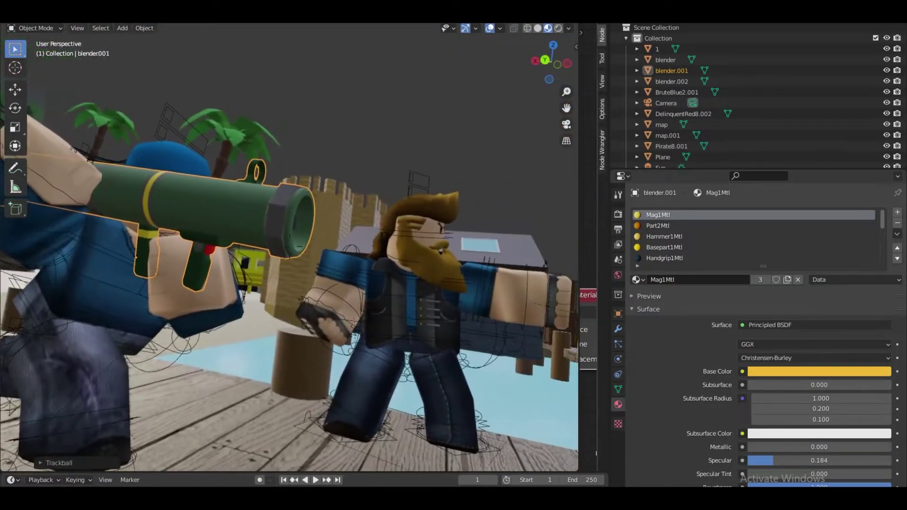
key("g")
left_click(303, 248)
Step: Bring the golden gun to the red-hatted pirate's left hand and trackball-rotate it to point downward
middle_click_drag(302, 247, 198, 246)
key("w")
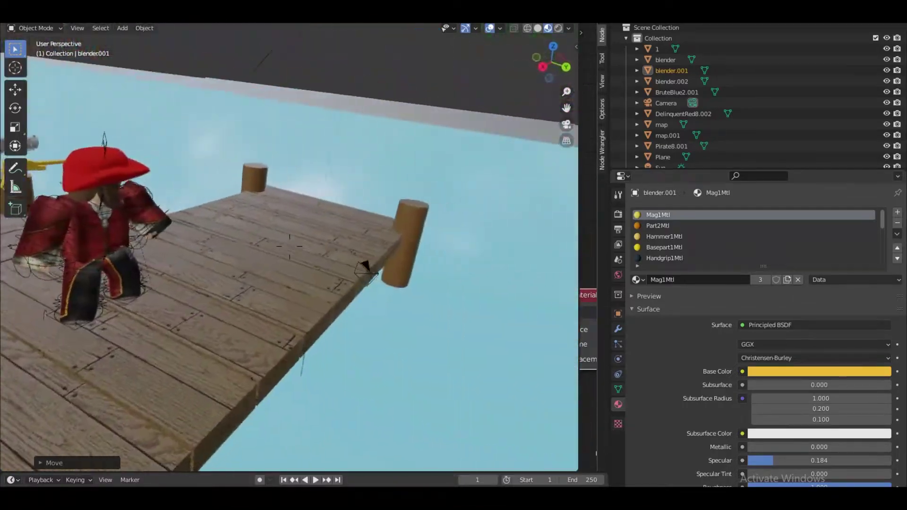
key("s")
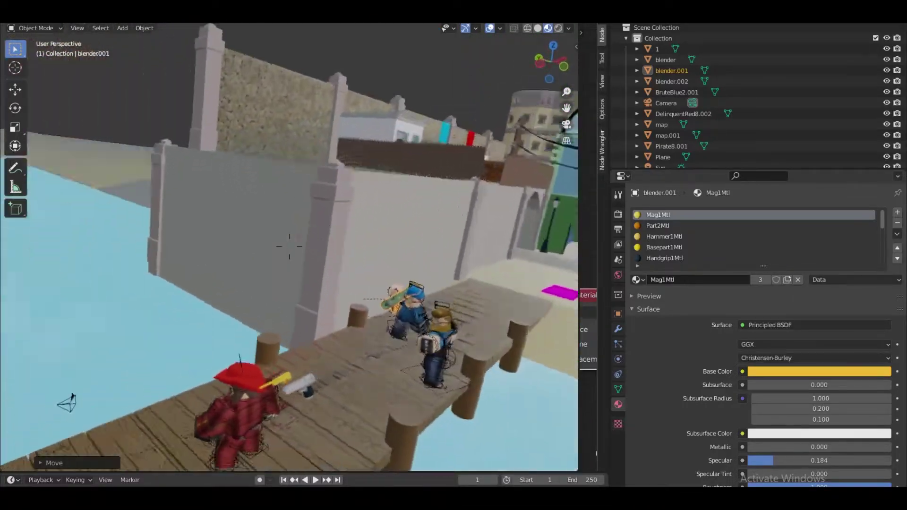
key("w")
key("w")
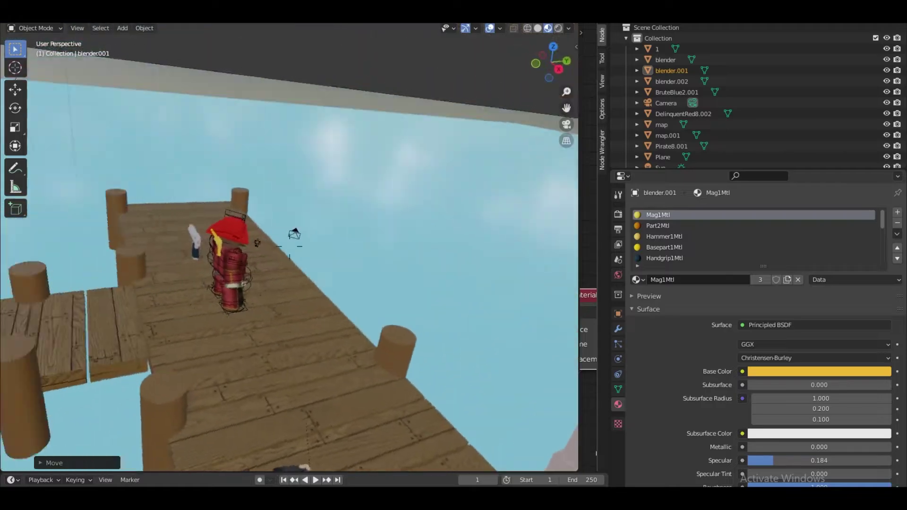
left_click(290, 246)
left_click(300, 242)
middle_click_drag(300, 242, 256, 225)
key("r")
key("r")
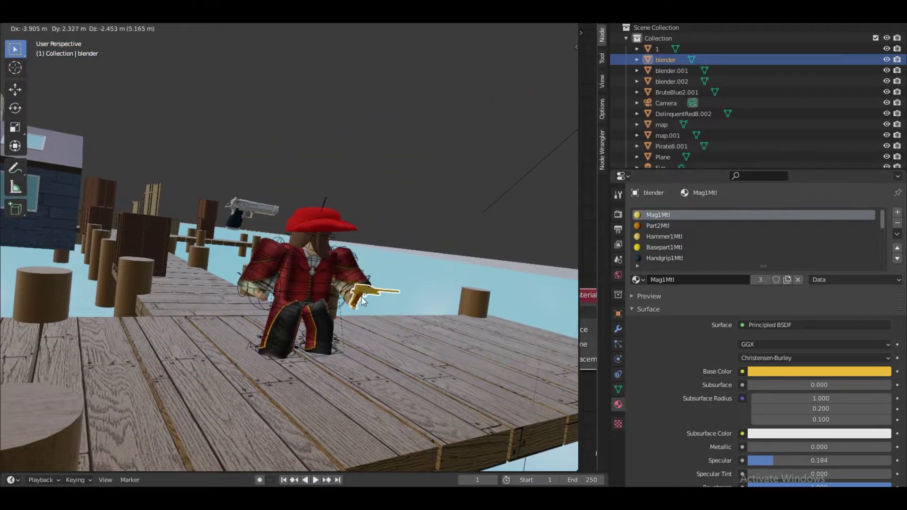
left_click(438, 322)
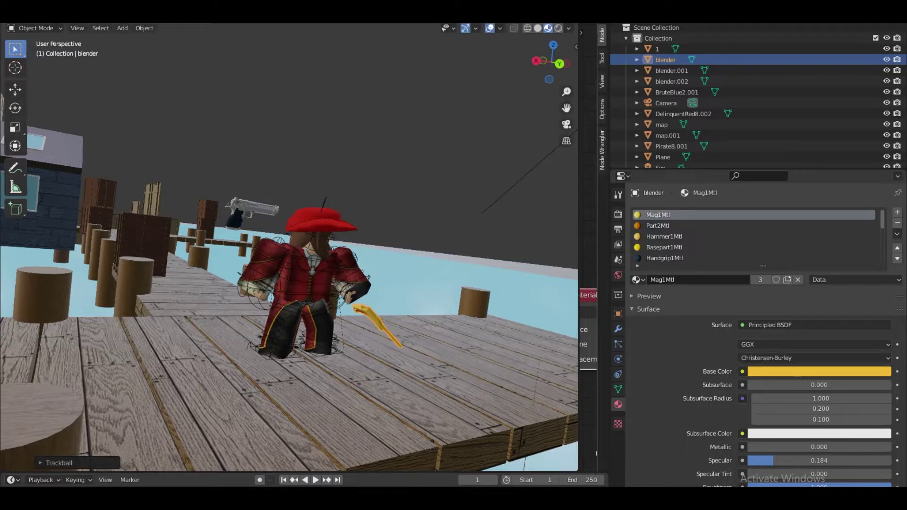
Step: Move the golden gun closer to the pirate's left hand and rotate it so the grip faces the palm
middle_click_drag(482, 274, 402, 293)
scroll(402, 293, "up", 3)
key("g")
left_click(411, 288)
key("r")
left_click(376, 311)
key("r")
key("r")
left_click(350, 294)
key("r")
left_click(432, 256)
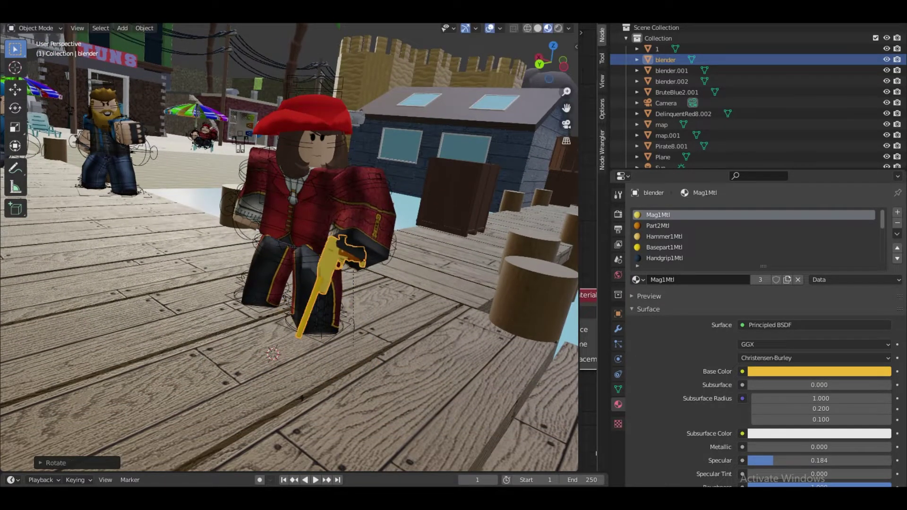
Step: Adjust the golden gun's position against the pirate's left hand from a side view
middle_click_drag(432, 255, 290, 246)
key("w")
left_click(290, 246)
key("g")
left_click(268, 247)
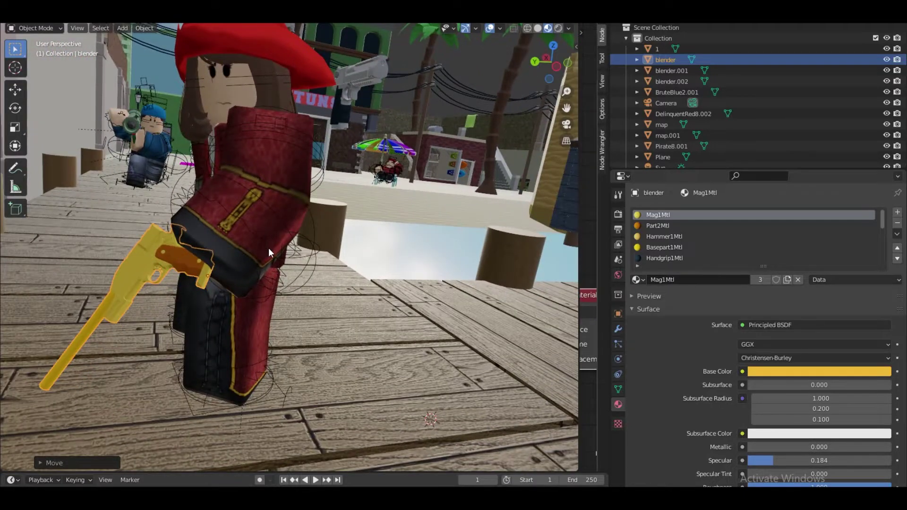
Step: Trackball-rotate the golden gun in the pirate's left hand to suit the camera's view
key("KP_0")
scroll(331, 293, "down", 8)
scroll(410, 333, "down", 2)
middle_click_drag(439, 336, 408, 319, "shift")
scroll(410, 320, "up", 2)
middle_click_drag(567, 331, 284, 279, "shift")
scroll(433, 287, "up", 3)
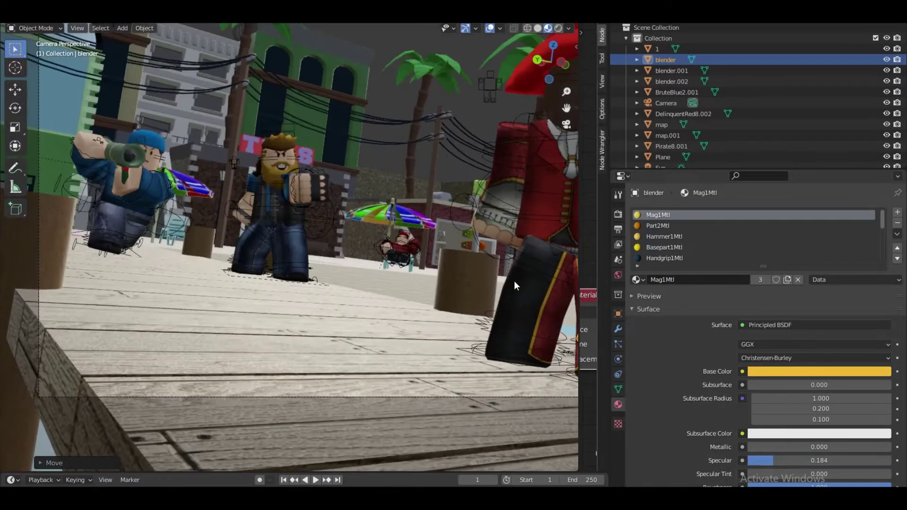
key("r")
key("r")
left_click(330, 293)
Step: Move the golden gun into the pirate's grip and fine-tune its rotation from the camera view
key("g")
left_click(378, 307)
key("r")
left_click(423, 314)
key("r")
left_click(401, 279)
middle_click_drag(223, 236, 396, 322, "shift")
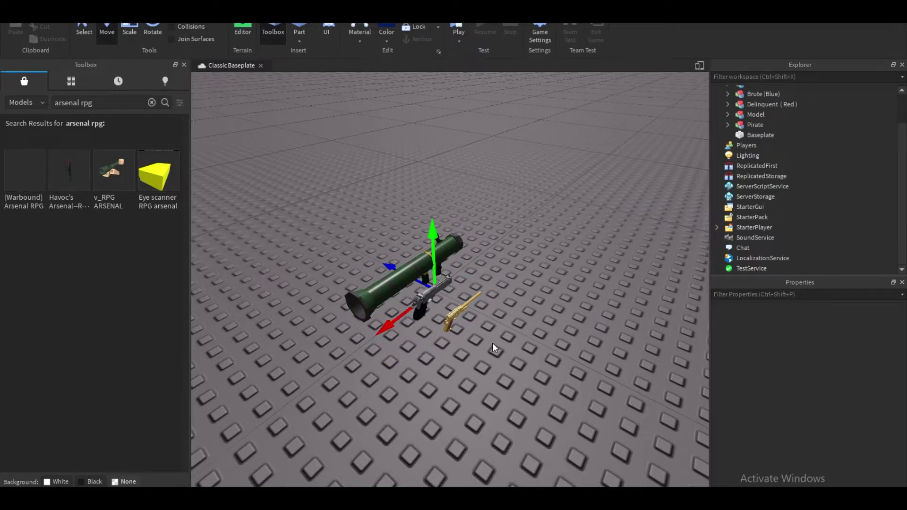
key("w")
mouse_move(492, 343)
right_mouse_down()
mouse_move(489, 334)
mouse_move(491, 345)
right_mouse_up()
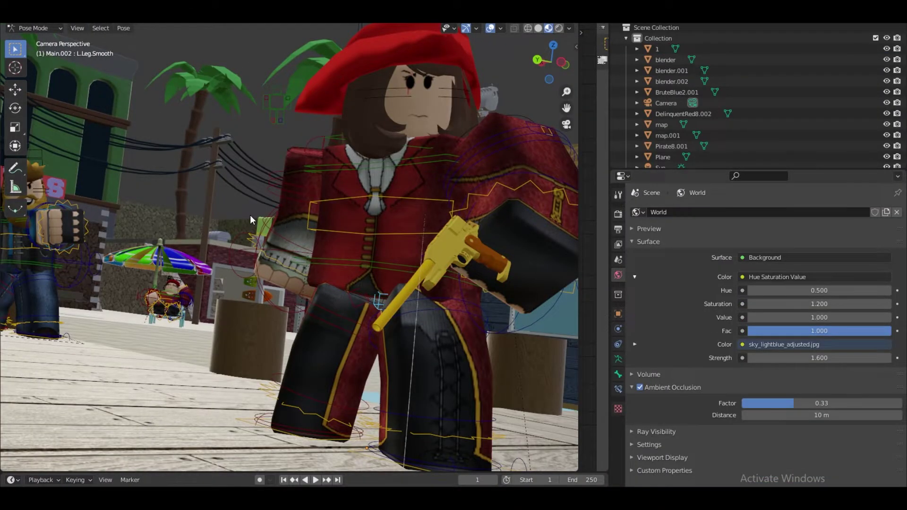
middle_click_drag(250, 215, 226, 284)
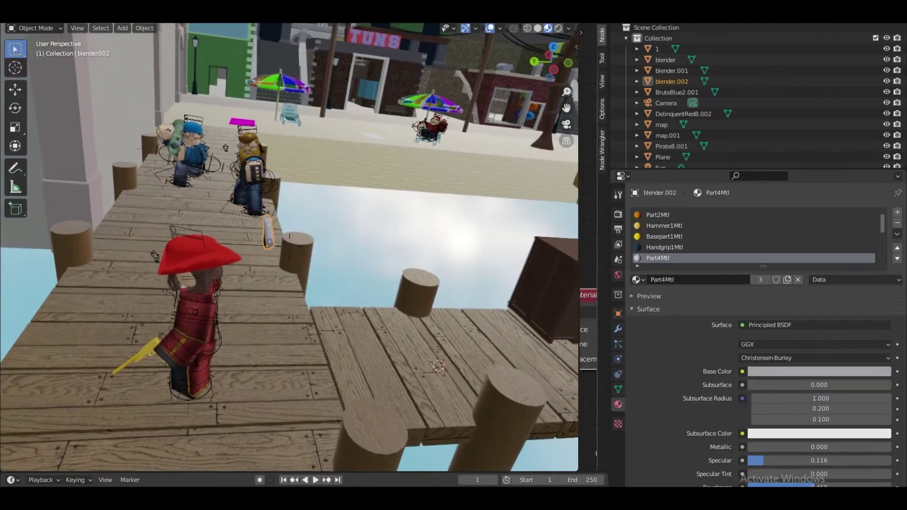
Step: Move the silver pistol along the dock to the bearded character's outstretched hand
middle_click_drag(265, 255, 289, 245)
left_click(289, 246)
key("g")
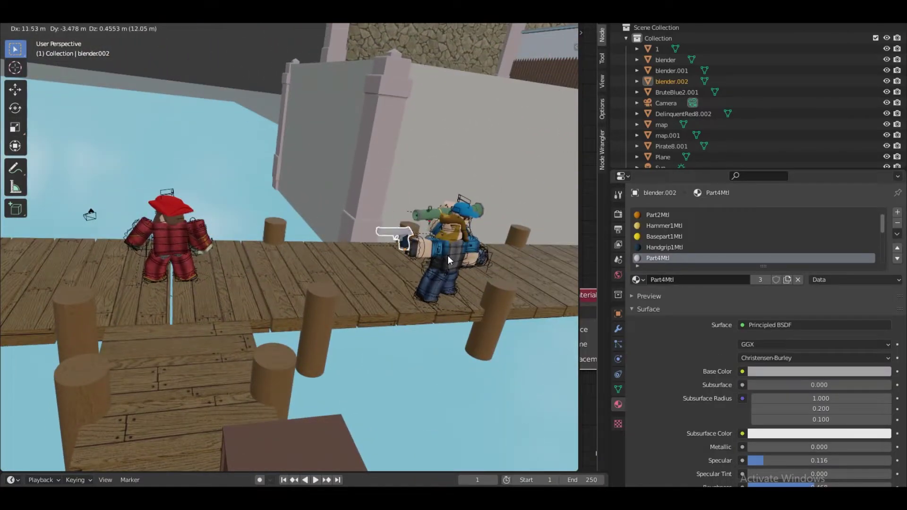
left_click(494, 263)
key("shift+grave")
key("w")
key("d")
left_click(290, 246)
key("g")
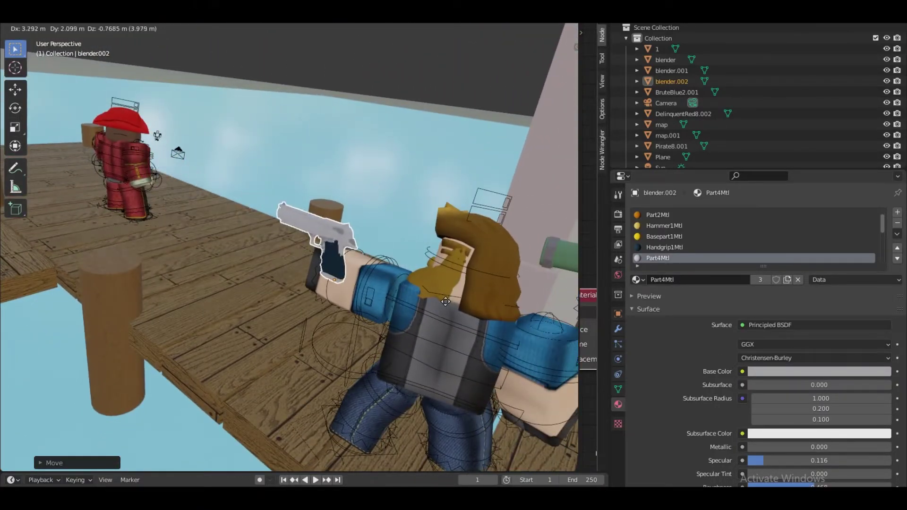
left_click(448, 311)
Step: Refine the silver pistol's position against the bearded character's fist from close-up angles
key("shift+grave")
key("d")
left_click(290, 247)
key("g")
left_click(302, 265)
key("shift+grave")
left_click(289, 246)
key("g")
left_click(331, 265)
Step: Trackball-rotate the silver pistol to aim along the bearded character's arm and nudge it into his grip
key("r")
key("r")
left_click(368, 255)
key("g")
left_click(375, 257)
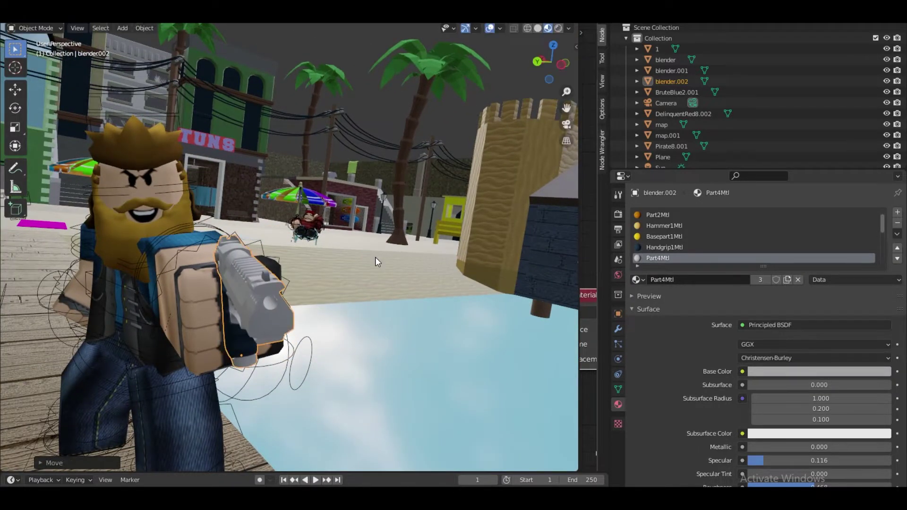
Step: Preview the scene in rendered shading through the camera and examine the characters with their guns
key("KP_0")
key("r")
left_click(446, 260)
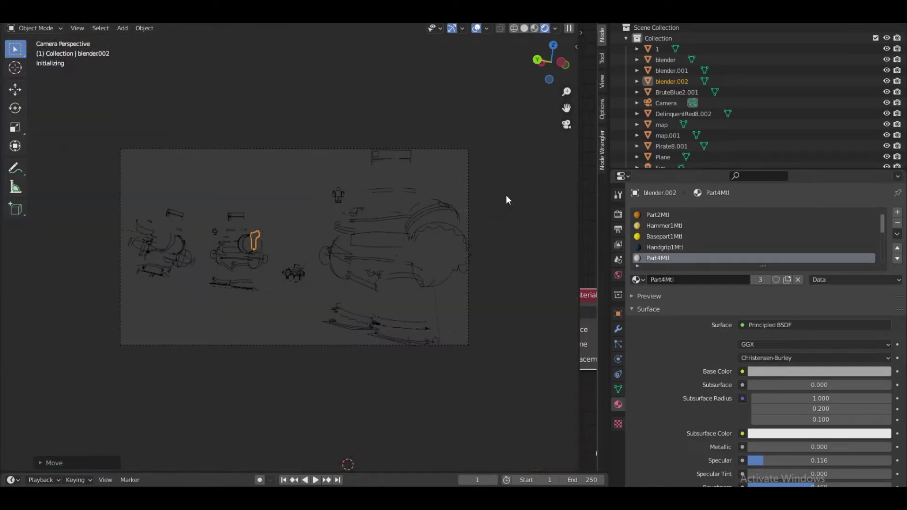
left_click(483, 121)
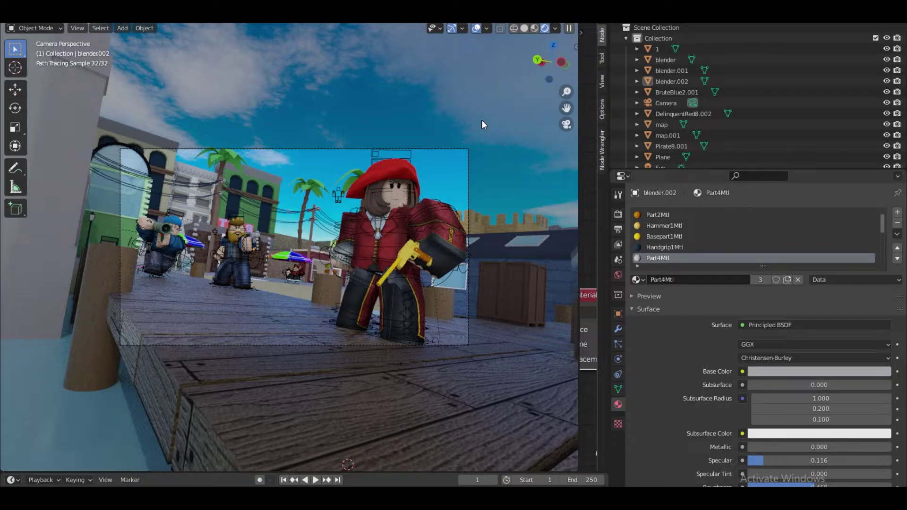
scroll(261, 261, "up", 10)
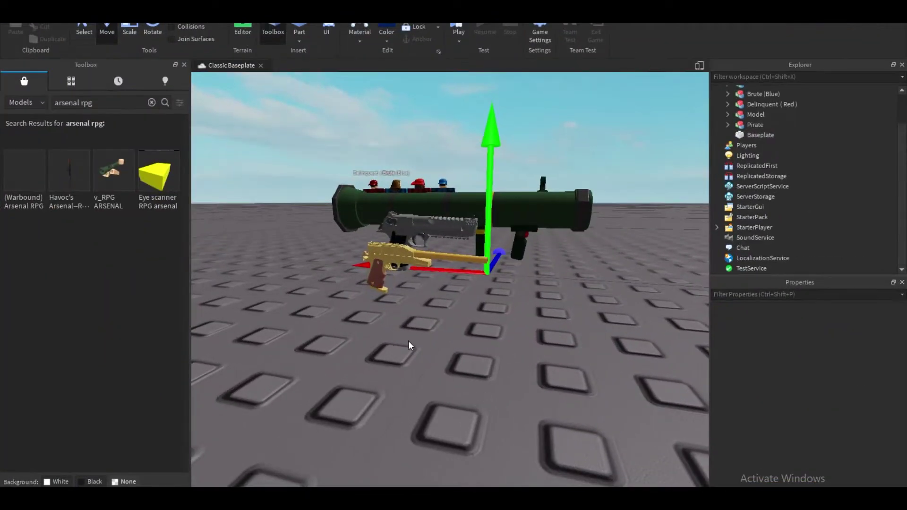
scroll(409, 346, "down", 5)
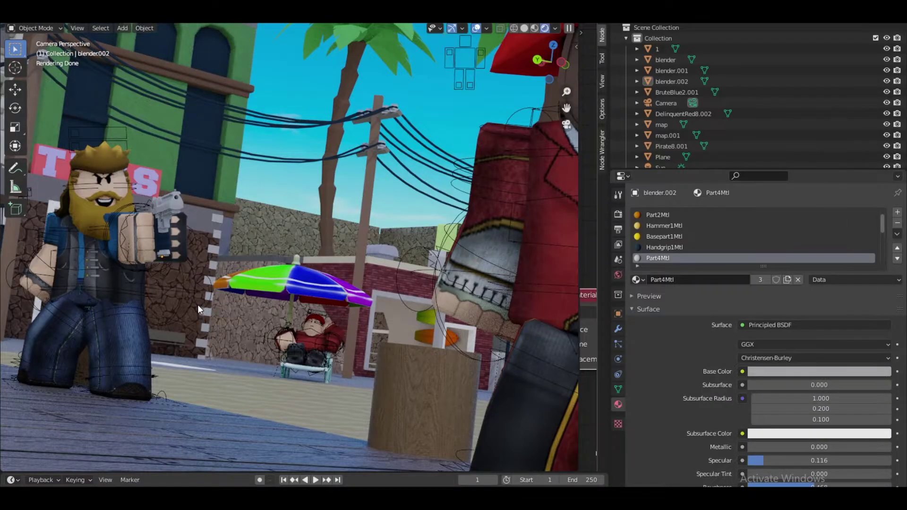
Step: In Material Preview, pick a face of the dark stone wall behind the bench on the map to make its material active
left_click(198, 309)
key("z")
left_click(134, 264)
middle_click_drag(134, 264, 134, 265)
scroll(134, 265, "up", 6)
key("w")
left_click(293, 245)
key("Tab")
left_click(302, 243)
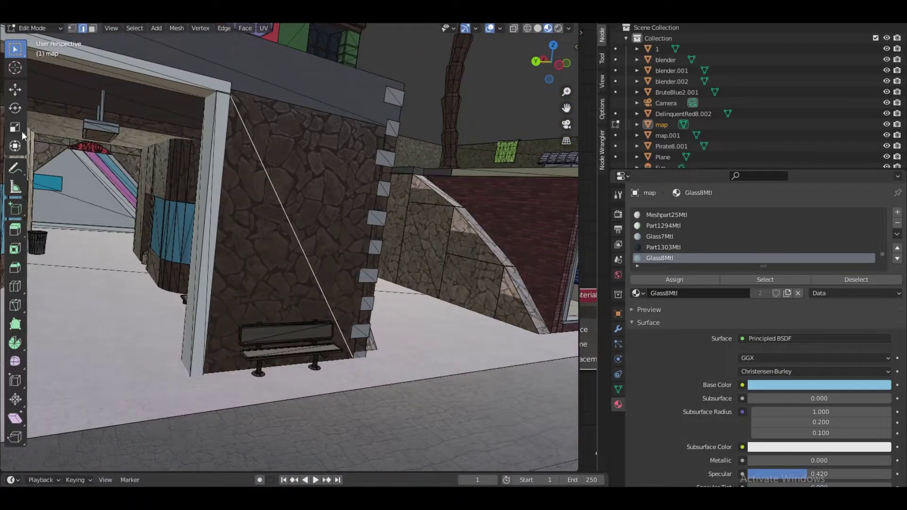
left_click(93, 28)
left_click(248, 168)
key("Tab")
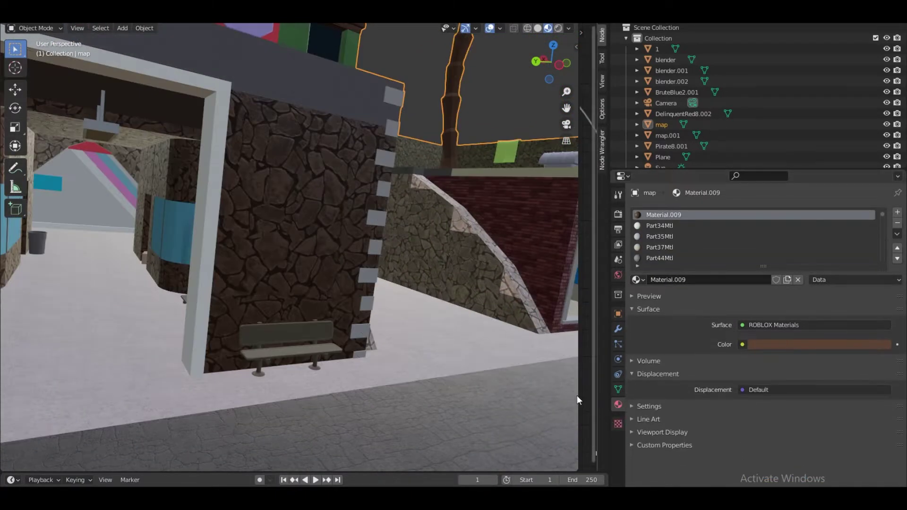
Step: Brighten the stone wall material's color to a light orange-brown and switch the viewport to rendered shading
left_click(815, 345)
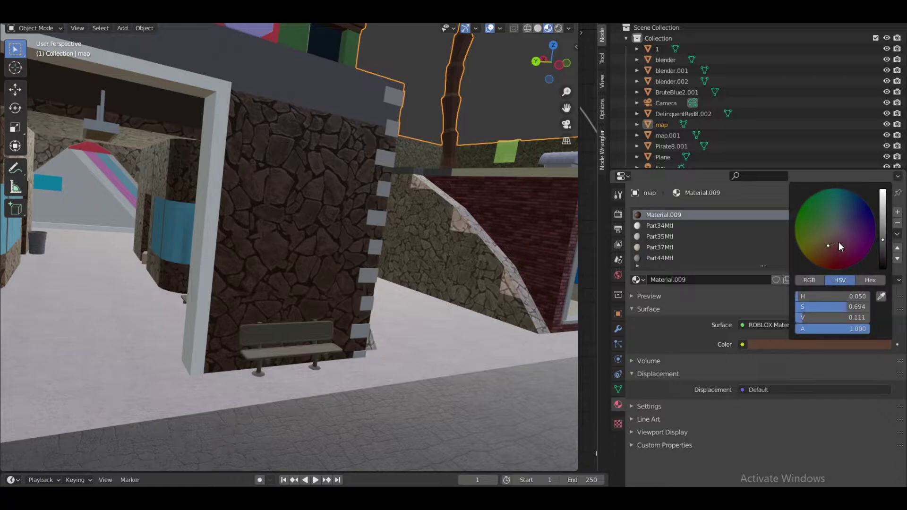
left_click_drag(883, 228, 883, 211)
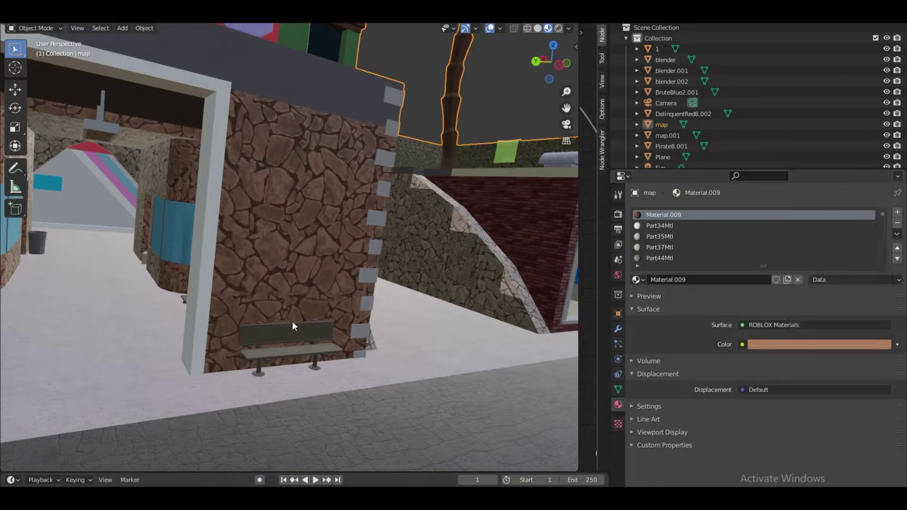
key("z")
left_click(383, 252)
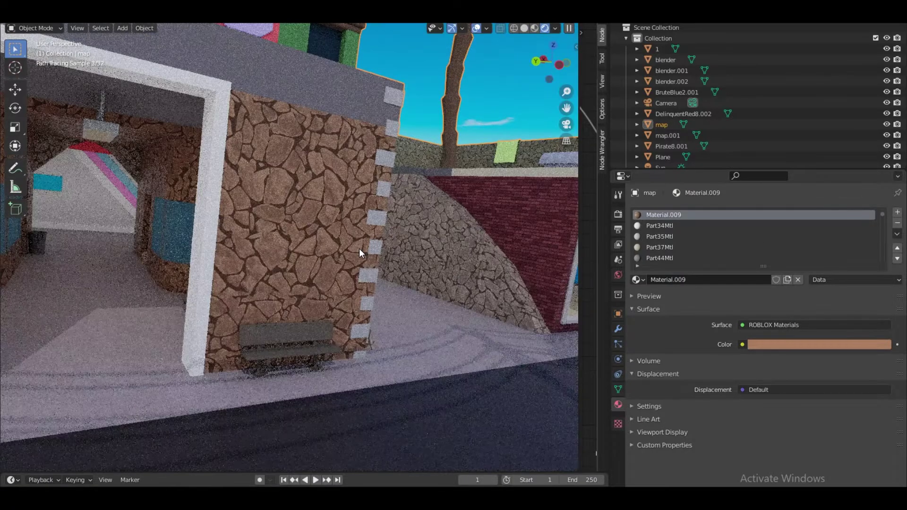
Step: Shift the stone wall's color to a less saturated tan and darken it slightly to suit the camera view
left_click(833, 347)
left_click_drag(831, 246, 829, 241)
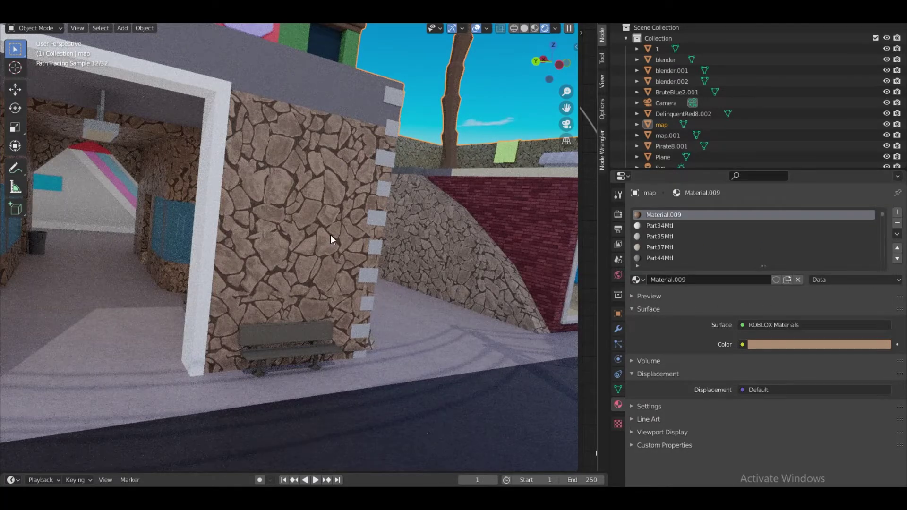
key("KP_0")
scroll(287, 231, "down", 3)
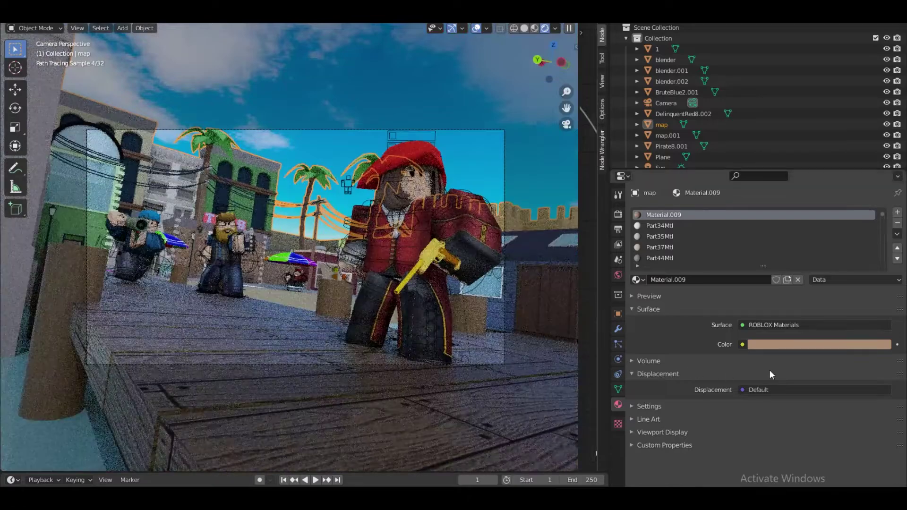
left_click(850, 344)
left_click_drag(880, 222, 883, 225)
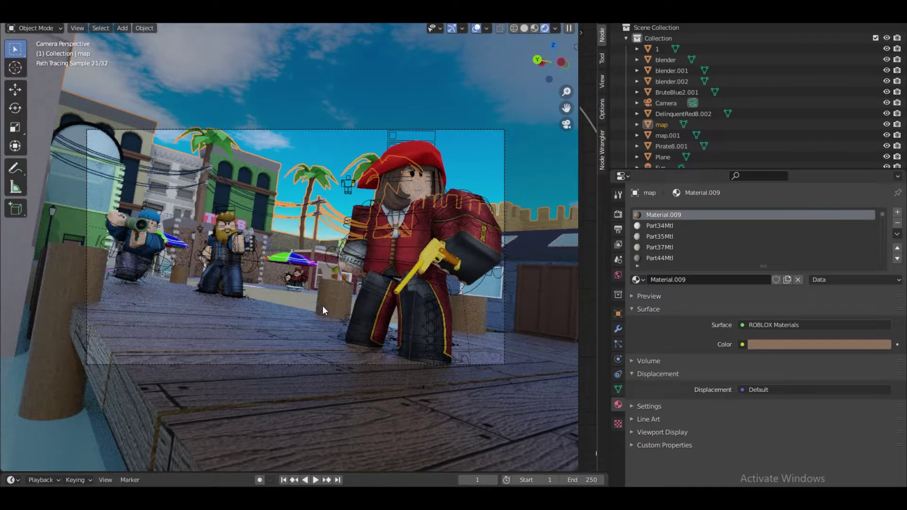
Step: Examine the dock, beach and surrounding buildings from above in Material Preview
key("z")
middle_click_drag(186, 217, 191, 224)
scroll(191, 224, "down", 5)
middle_click_drag(279, 198, 324, 192)
left_click(324, 191)
key("shift+grave")
key("w")
key("a")
key("d")
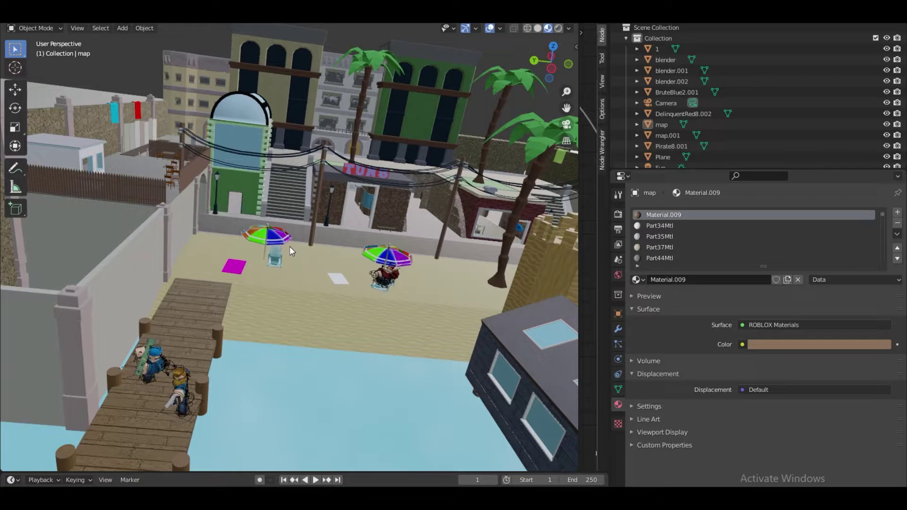
Step: Return to the camera view and set the PNG output compression to 100%
left_click(618, 229)
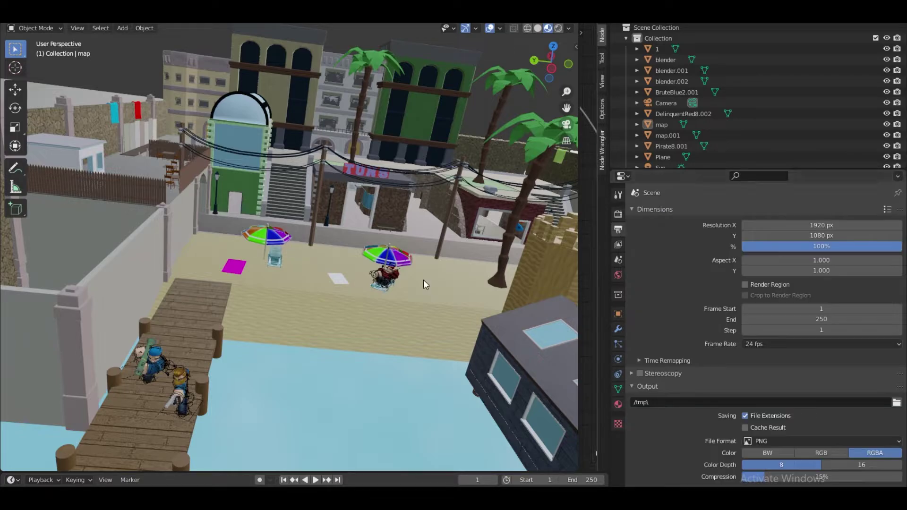
key("KP_0")
left_click_drag(866, 477, 906, 480)
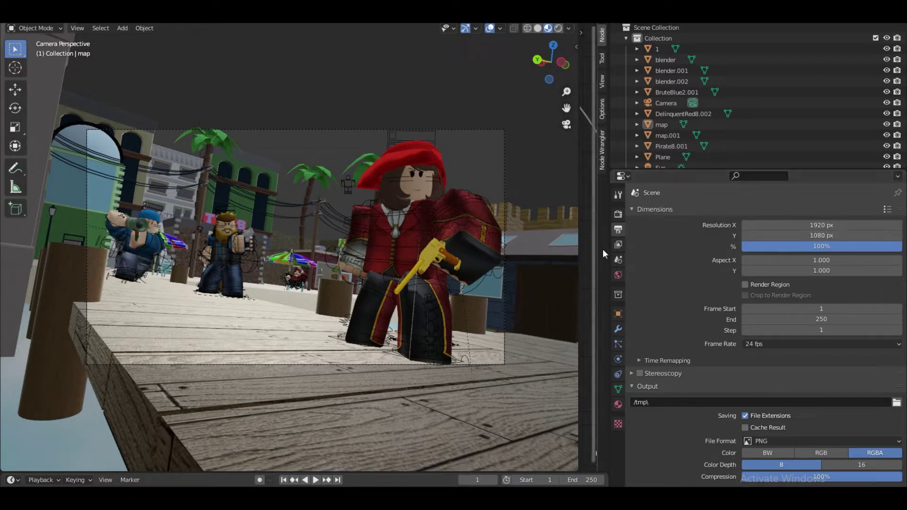
Step: Enable NLM denoising for the final Cycles render
left_click(618, 215)
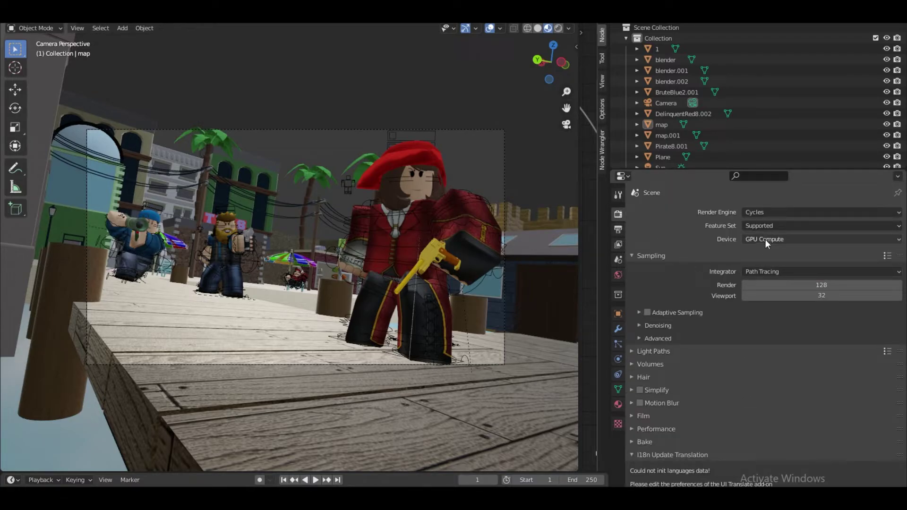
left_click(658, 325)
left_click(746, 341)
Step: Set the render tile size to 128 px in both X and Y
scroll(648, 445, "down", 5)
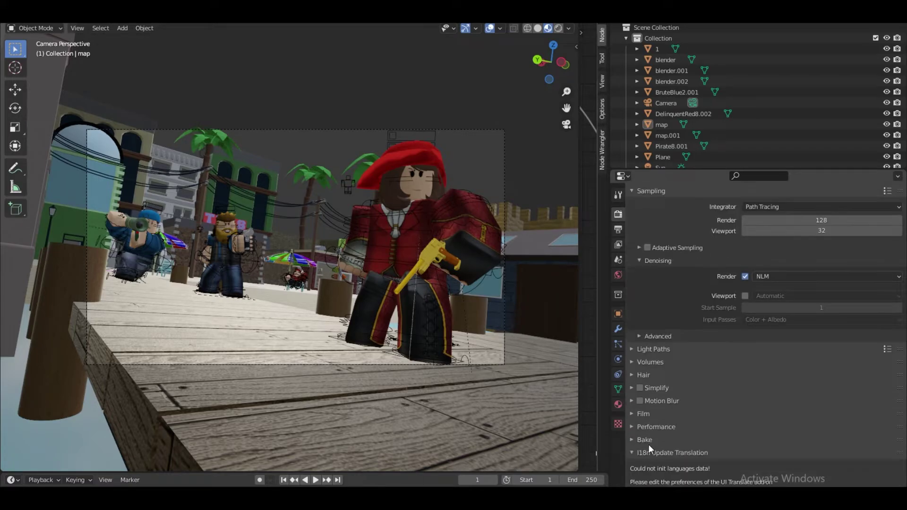
left_click(655, 407)
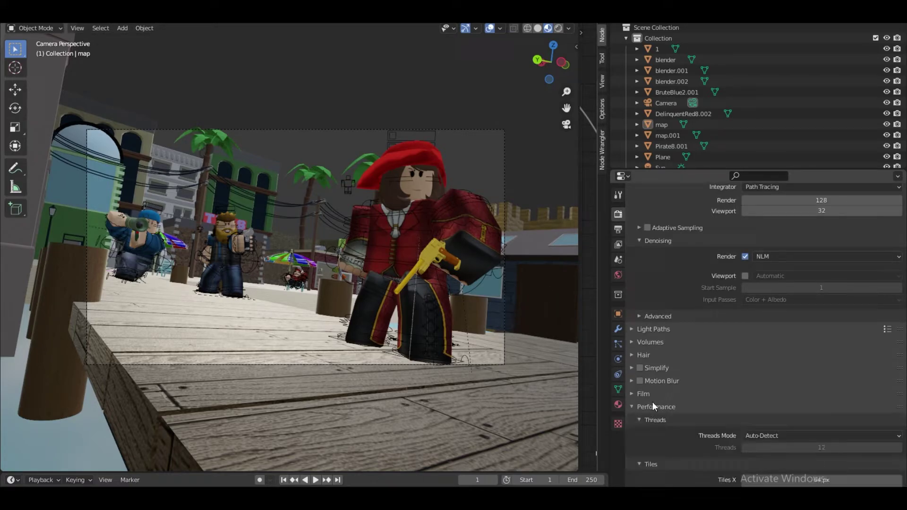
scroll(816, 425, "down", 3)
left_click(818, 414)
type("128")
key("Tab")
type("128")
key("Return")
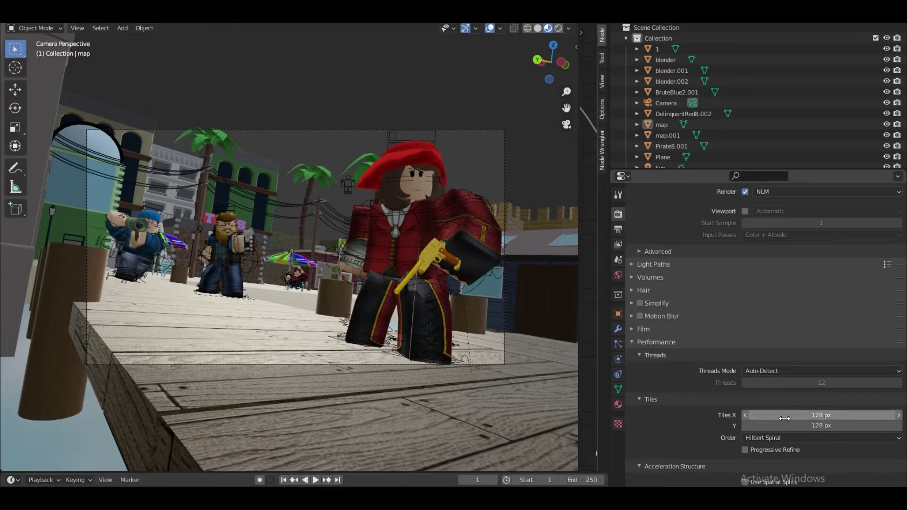
Step: Review the world and render settings, and render the final image from the camera
left_click(619, 272)
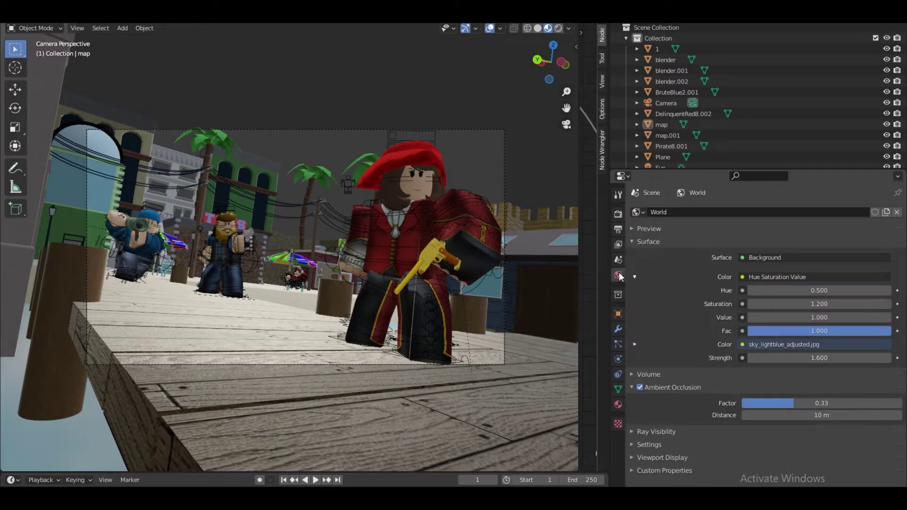
left_click(618, 216)
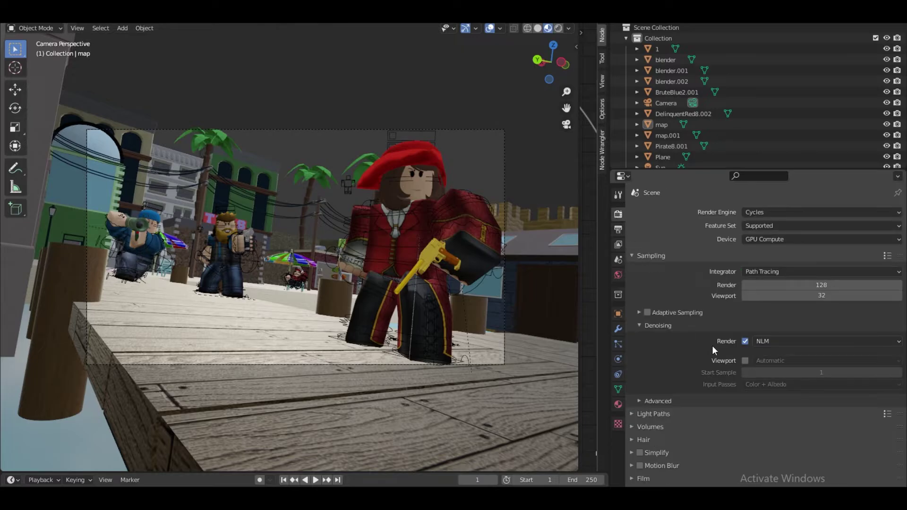
scroll(713, 349, "down", 10)
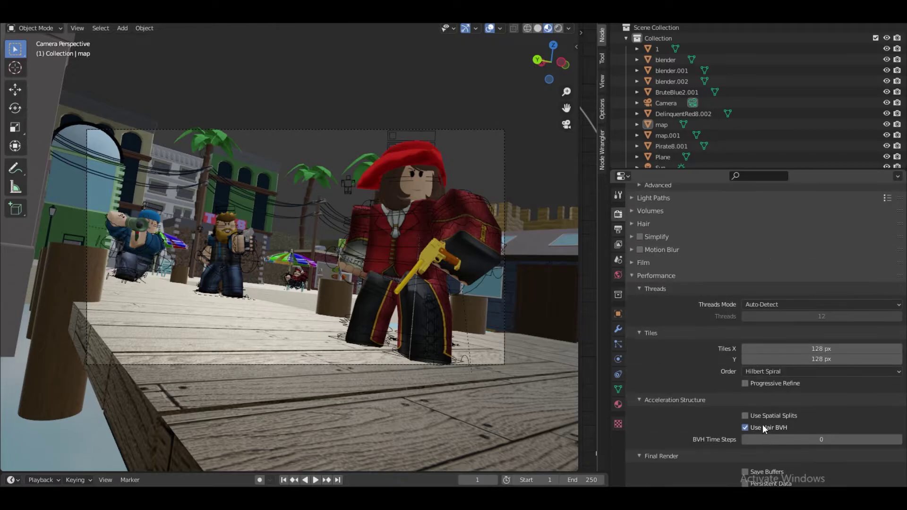
scroll(763, 426, "up", 10)
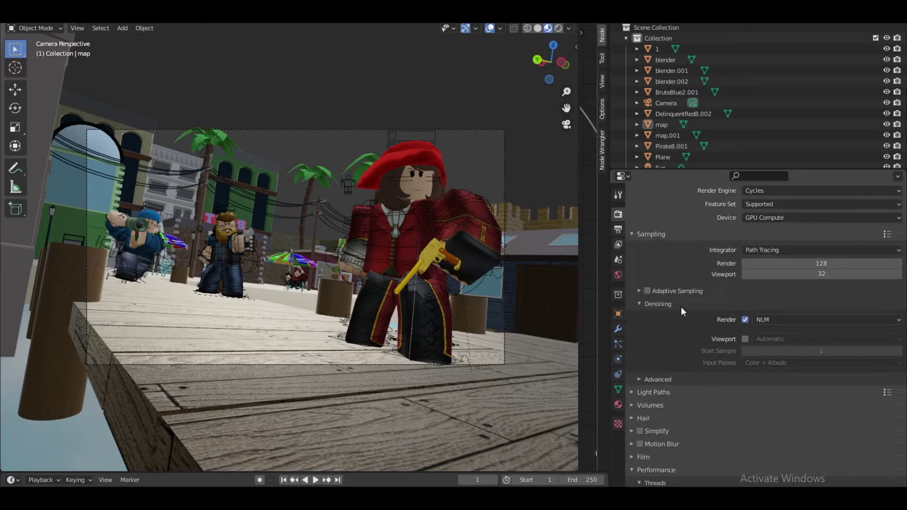
scroll(681, 307, "up", 1)
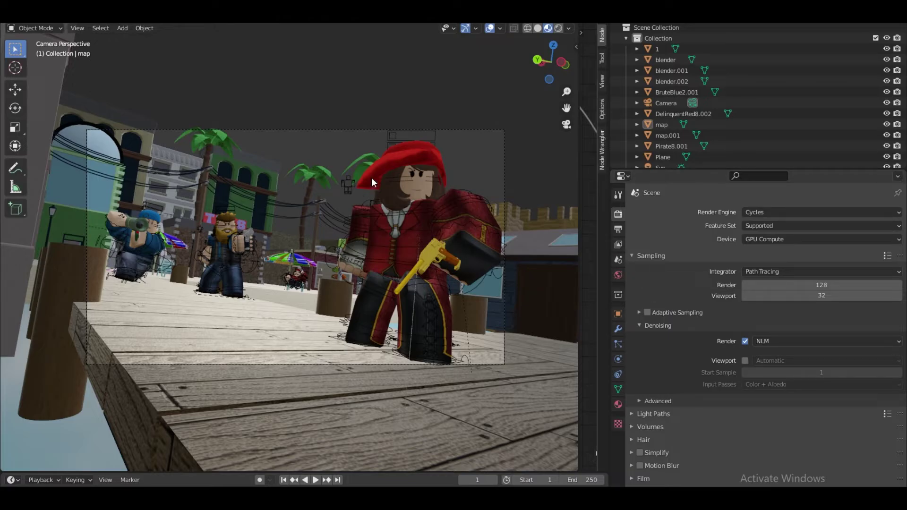
key("F12")
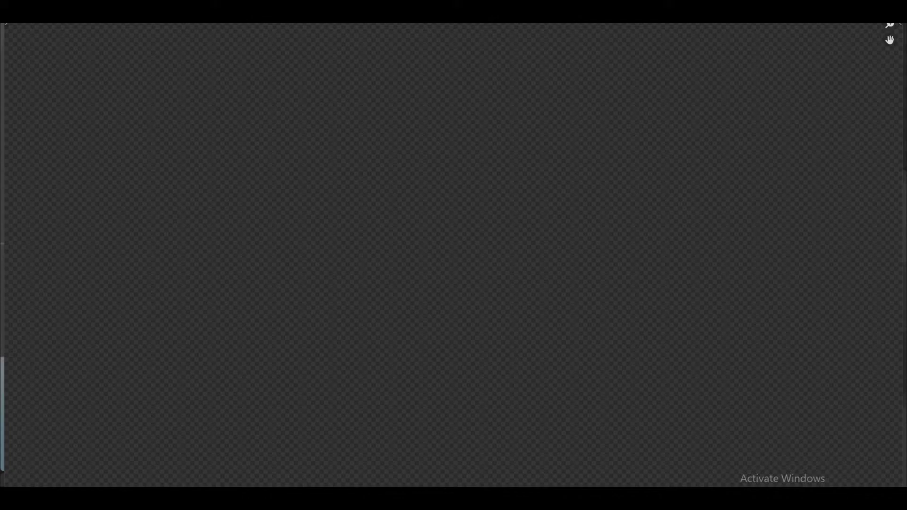